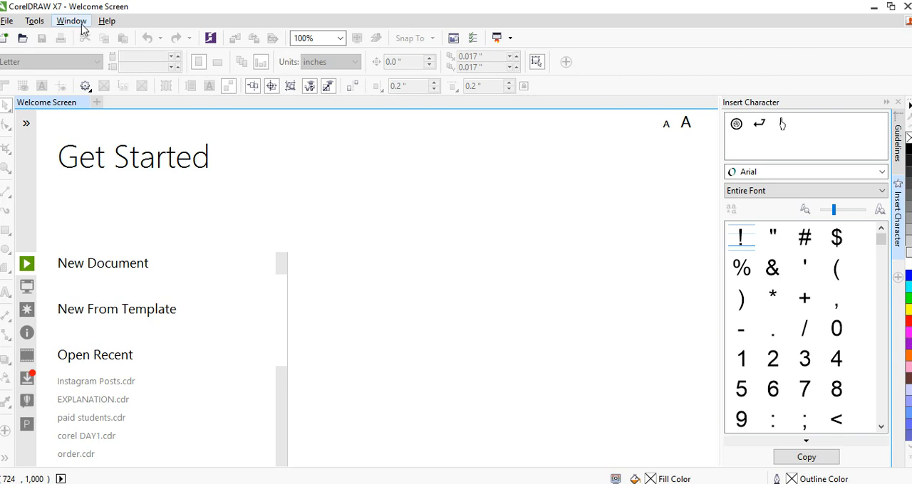
Switch the application to the Classic workspace
{"action": "left_click", "coordinate": [82, 26]}
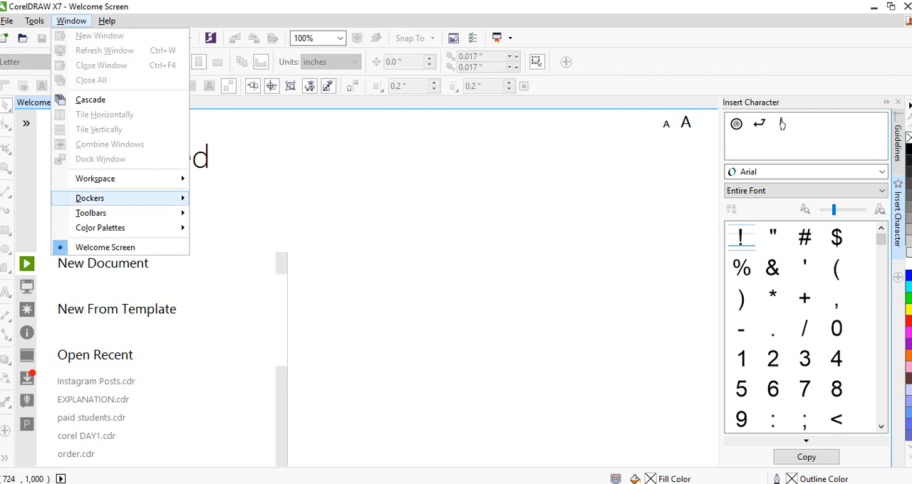
{"action": "mouse_move", "coordinate": [95, 178]}
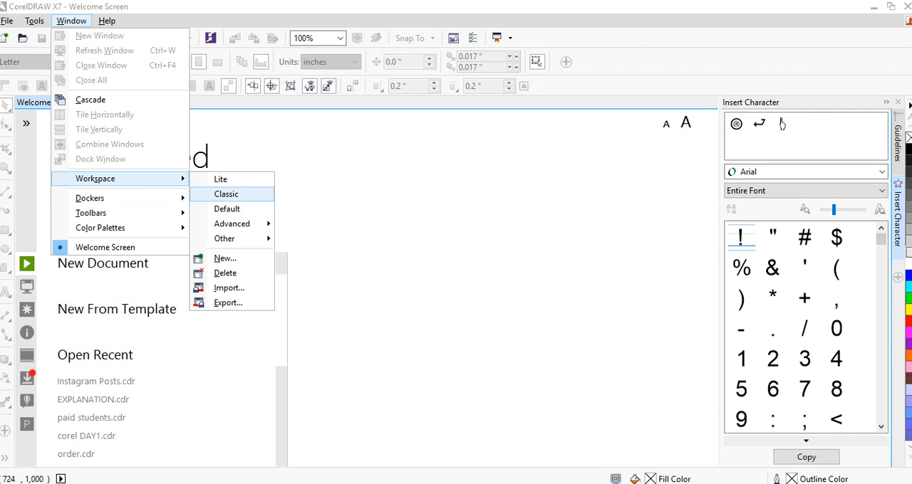
{"action": "left_click", "coordinate": [226, 193]}
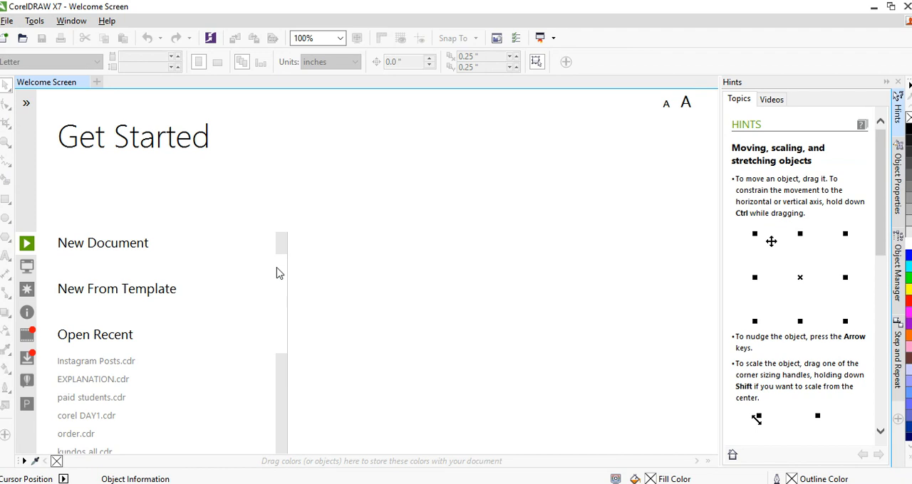
Create a new 900 by 900 px document with RGB color mode and 300 dpi rendering resolution
{"action": "mouse_move", "coordinate": [285, 250]}
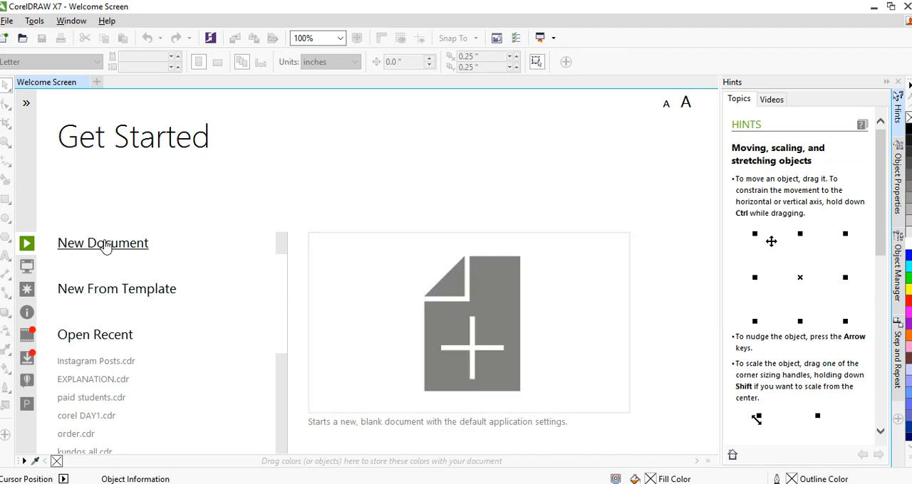
{"action": "left_click", "coordinate": [285, 250]}
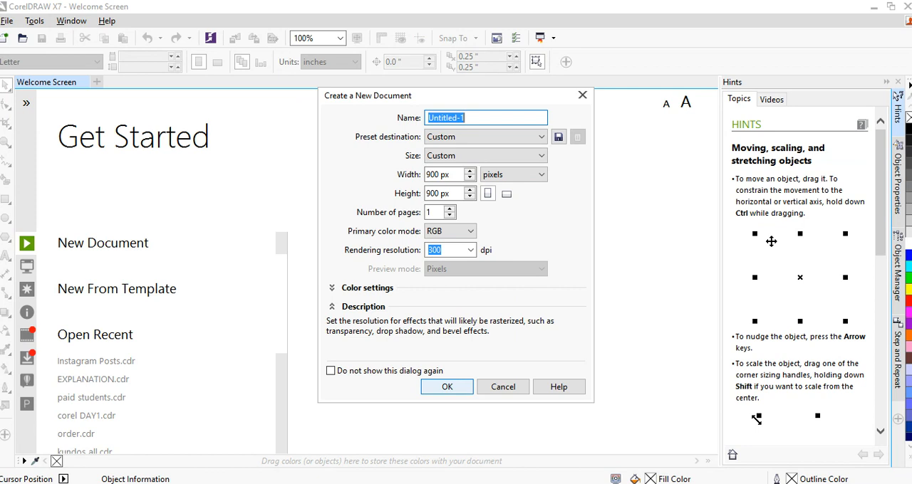
{"action": "left_click", "coordinate": [442, 387]}
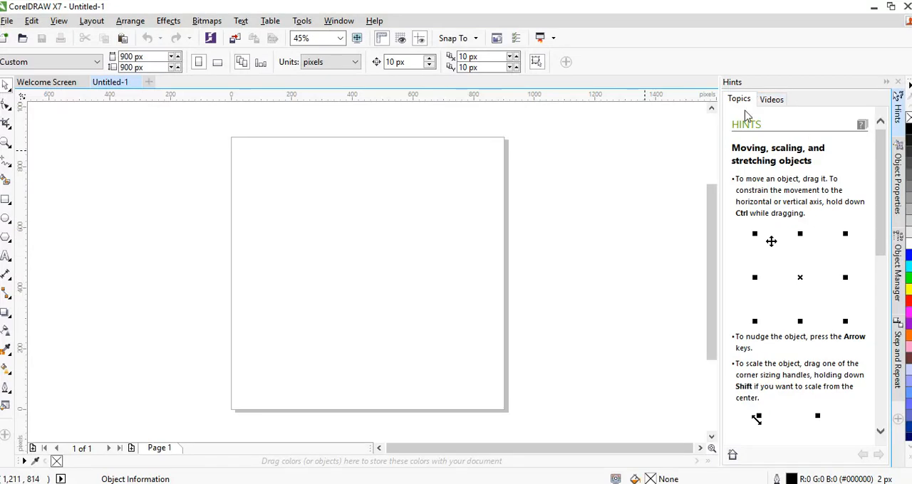
Examine the Hints docker's topic on moving, scaling and stretching objects and its video hints
{"action": "left_click_drag", "start_coordinate": [884, 164], "coordinate": [896, 360]}
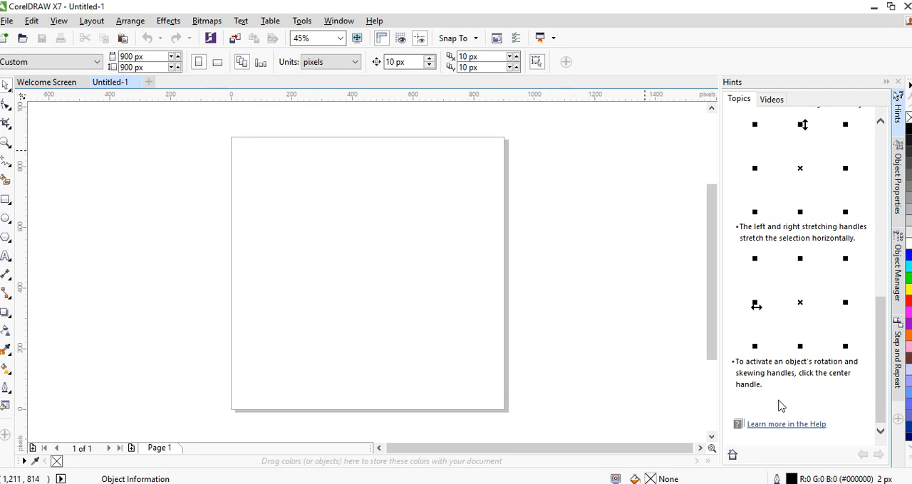
{"action": "left_click", "coordinate": [765, 101]}
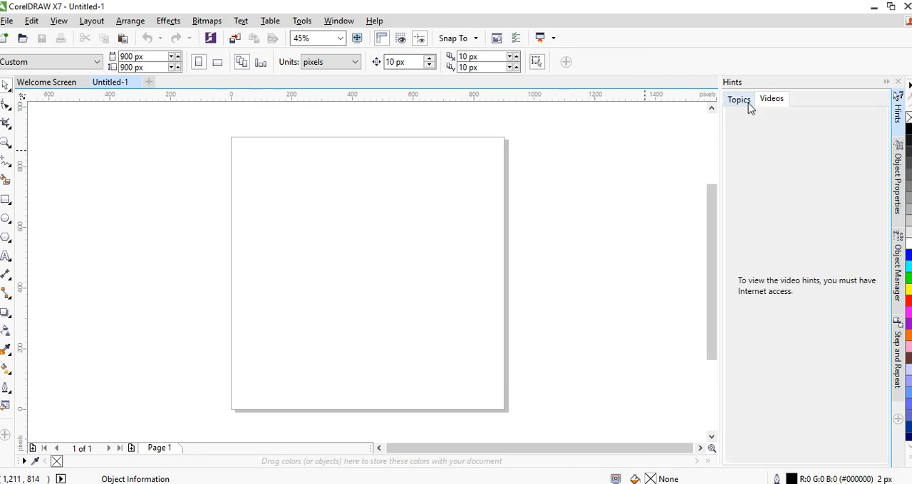
{"action": "left_click", "coordinate": [748, 106]}
{"action": "left_click", "coordinate": [768, 105]}
{"action": "left_click", "coordinate": [740, 99]}
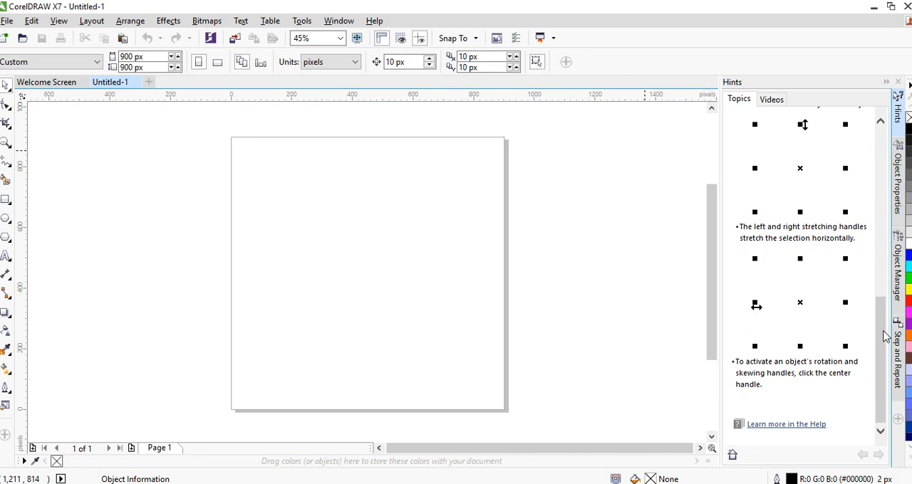
{"action": "left_click_drag", "start_coordinate": [883, 335], "coordinate": [881, 166]}
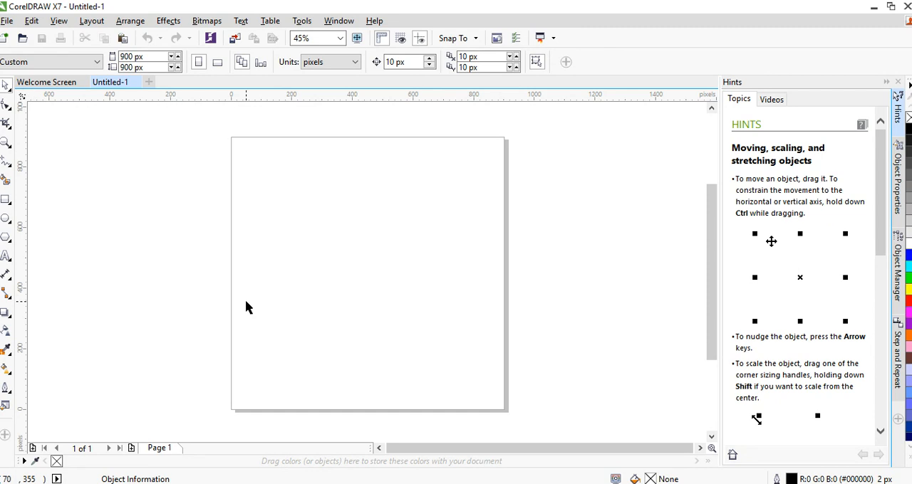
Draw a rectangle about 759 by 173 px near the page's upper edge and duplicate it with 10 px horizontal and vertical offsets
{"action": "left_click", "coordinate": [6, 202]}
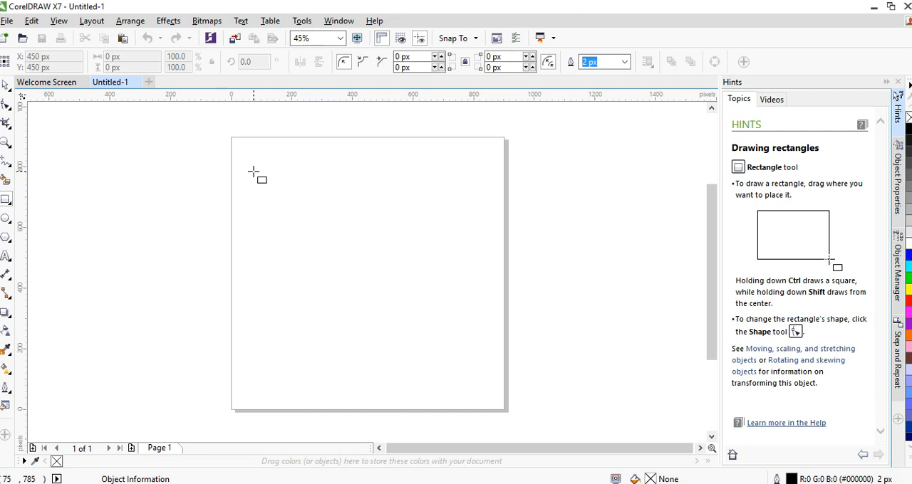
{"action": "left_click_drag", "start_coordinate": [253, 172], "coordinate": [484, 224]}
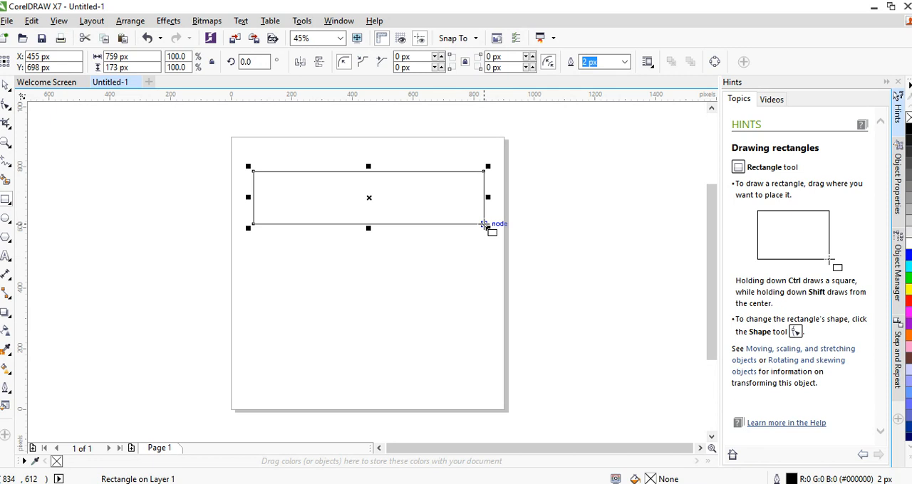
{"action": "key", "text": "ctrl+d"}
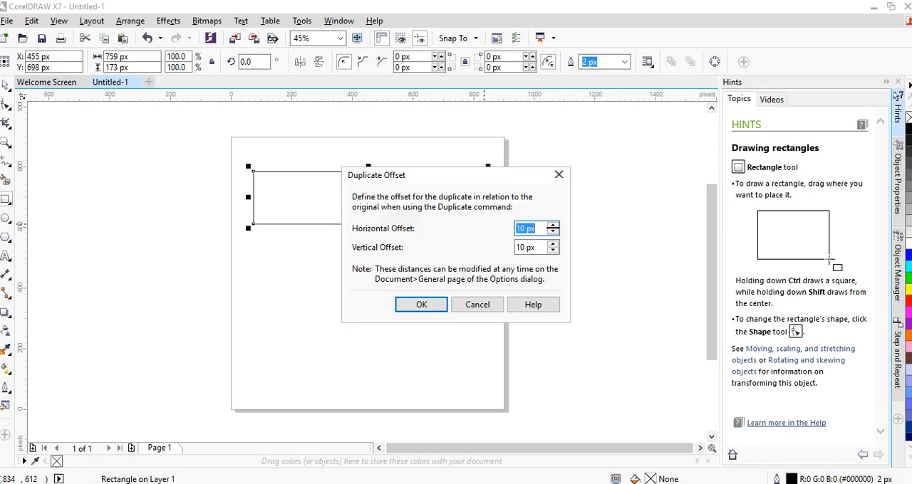
{"action": "left_click_drag", "start_coordinate": [432, 174], "coordinate": [475, 248]}
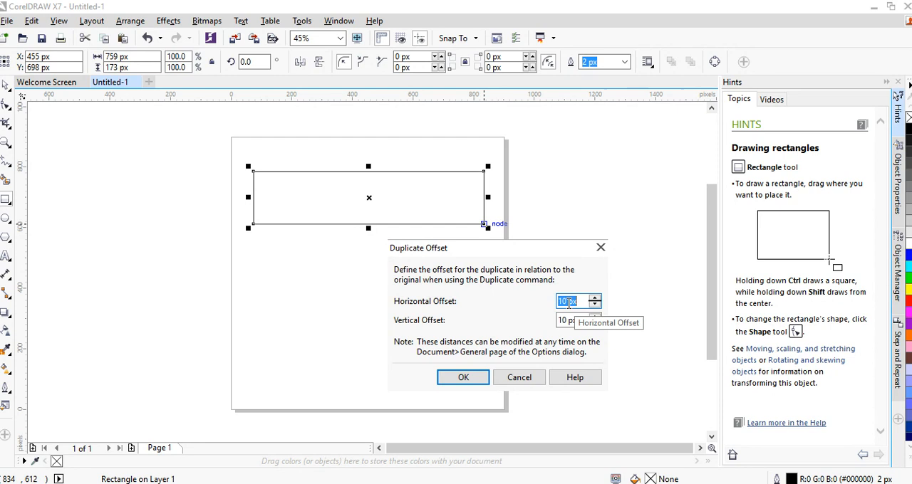
{"action": "left_click", "coordinate": [460, 378]}
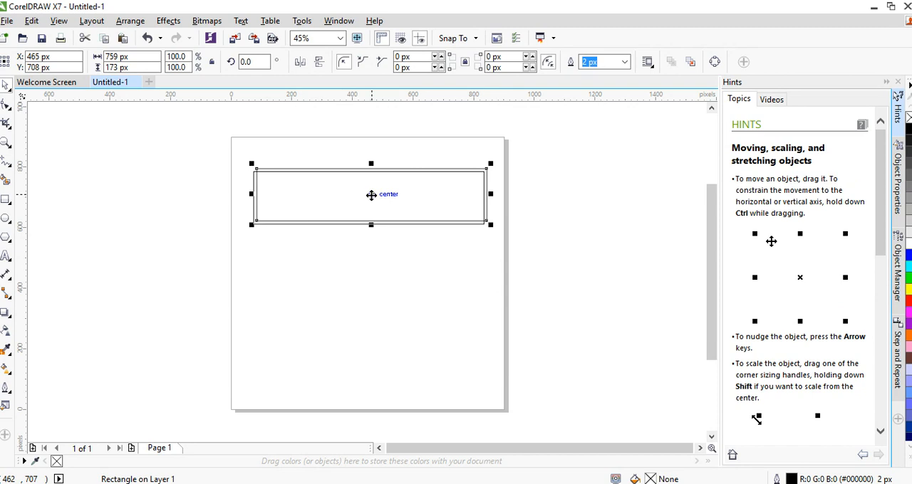
{"action": "left_click", "coordinate": [208, 217]}
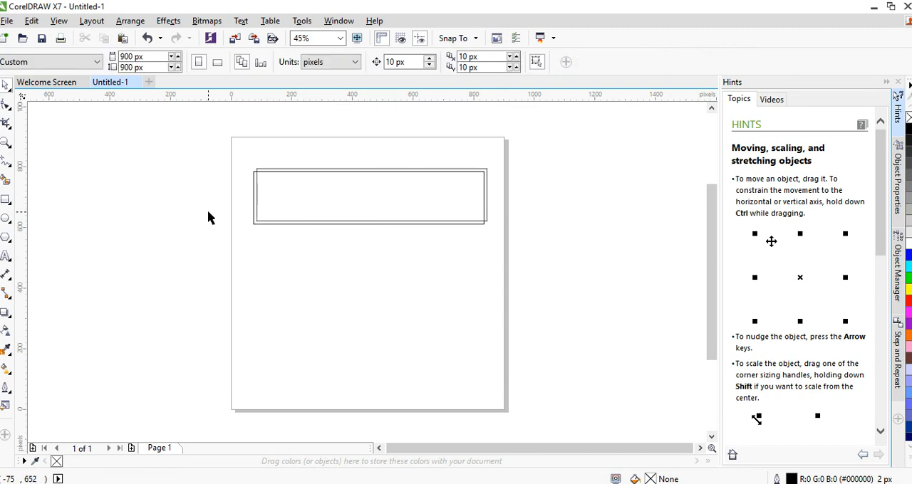
Duplicate the offset rectangle again, move the new copy below, and resize it to about 399 by 161 px
{"action": "left_click", "coordinate": [342, 210]}
{"action": "key", "text": "ctrl+d"}
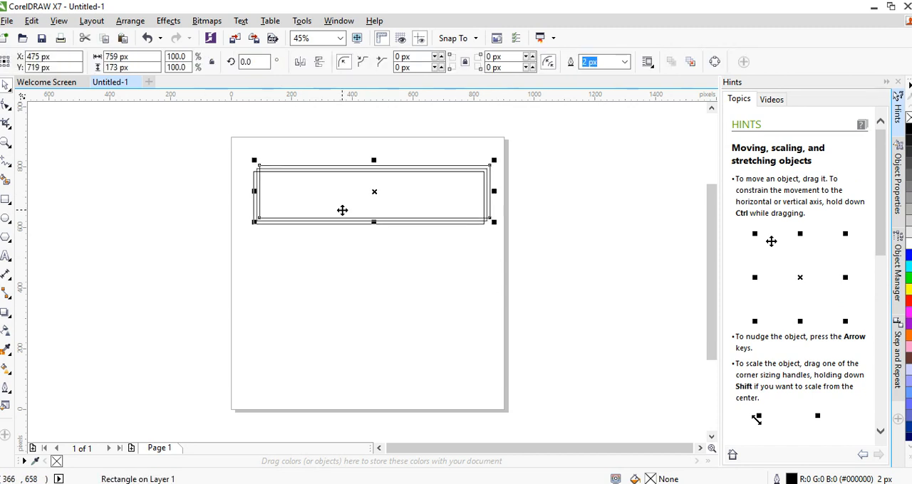
{"action": "left_click_drag", "start_coordinate": [373, 195], "coordinate": [354, 266]}
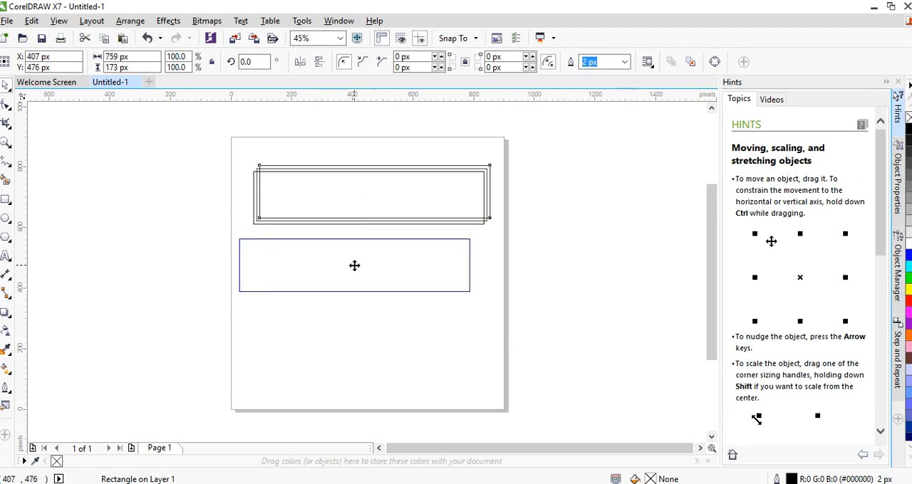
{"action": "left_click_drag", "start_coordinate": [354, 265], "coordinate": [354, 265]}
{"action": "left_click_drag", "start_coordinate": [470, 292], "coordinate": [360, 267]}
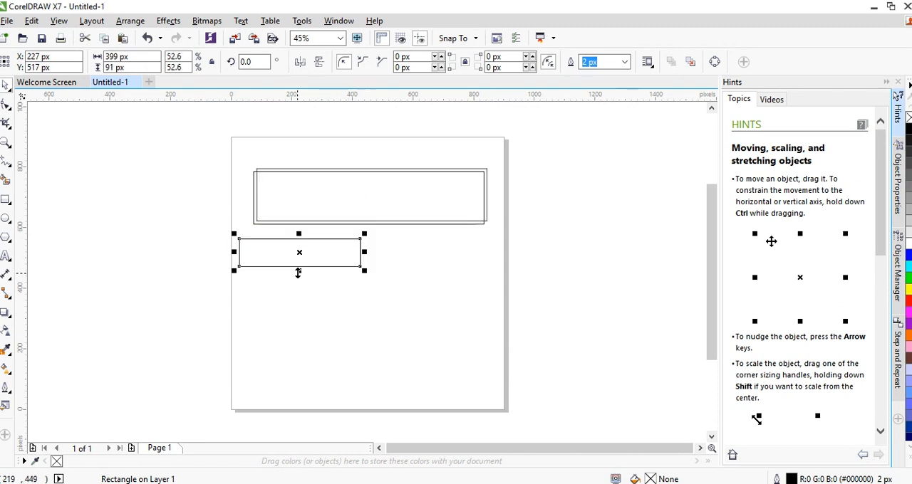
{"action": "mouse_move", "coordinate": [299, 274]}
{"action": "left_mouse_down"}
{"action": "mouse_move", "coordinate": [299, 295]}
{"action": "mouse_move", "coordinate": [304, 281]}
{"action": "left_mouse_up"}
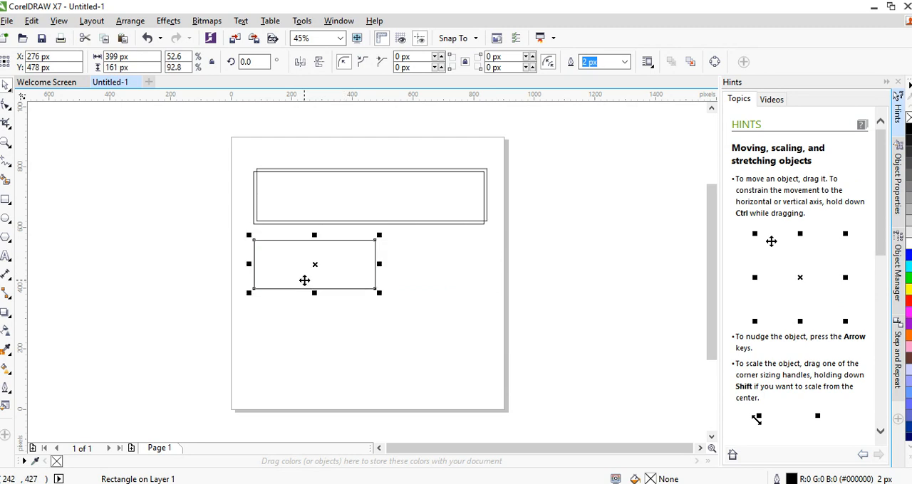
Pull the leftover duplicate of the wide rectangle away from the original and delete it
{"action": "left_click", "coordinate": [354, 201]}
{"action": "left_click_drag", "start_coordinate": [377, 194], "coordinate": [501, 265]}
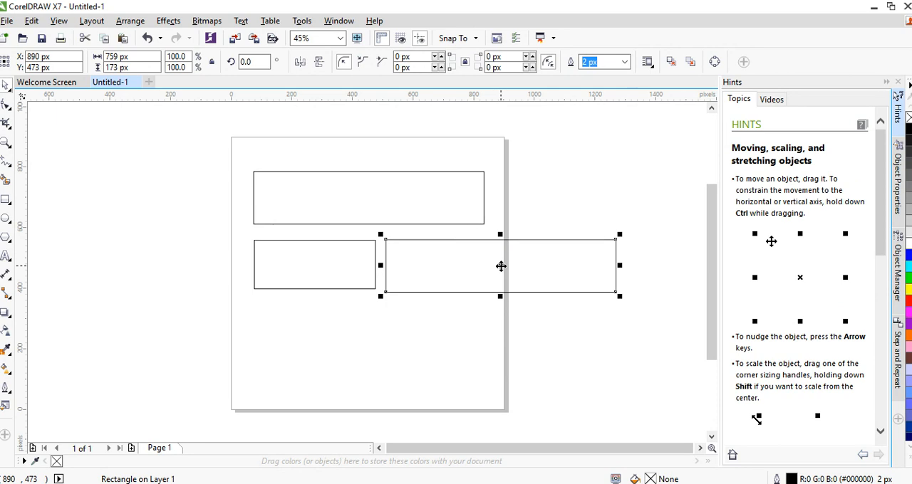
{"action": "key", "text": "Delete"}
Place a duplicate of the smaller rectangle level beside it with a narrow gap, and shift the pair about 30 px left
{"action": "left_click", "coordinate": [287, 261]}
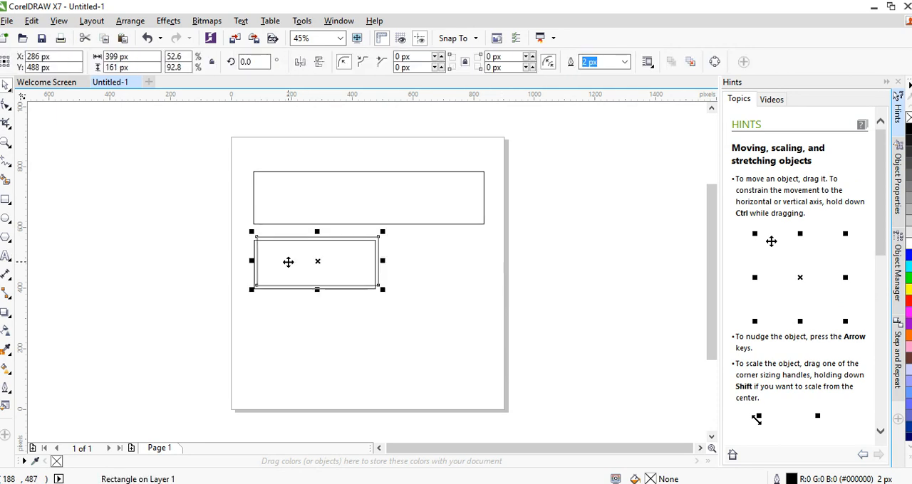
{"action": "left_click_drag", "start_coordinate": [287, 260], "coordinate": [448, 262]}
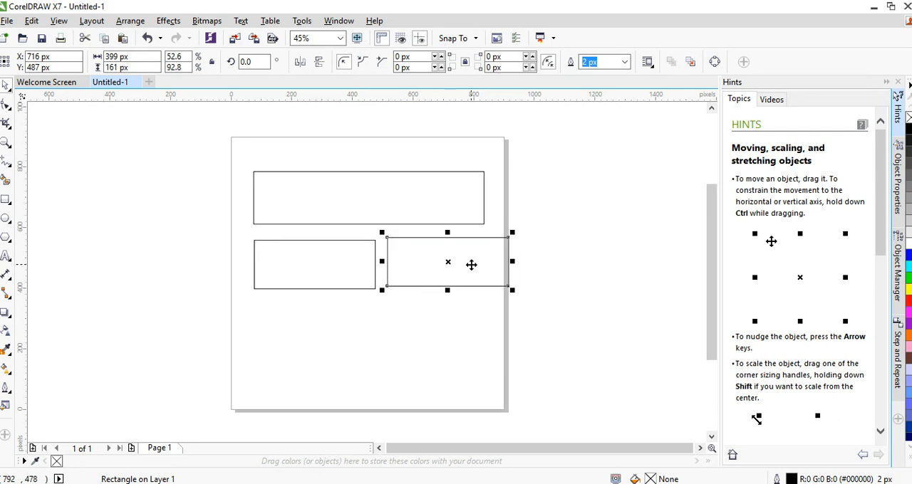
{"action": "key", "text": "Left"}
{"action": "key", "text": "Left"}
{"action": "key", "text": "Down"}
{"action": "key", "text": "Left"}
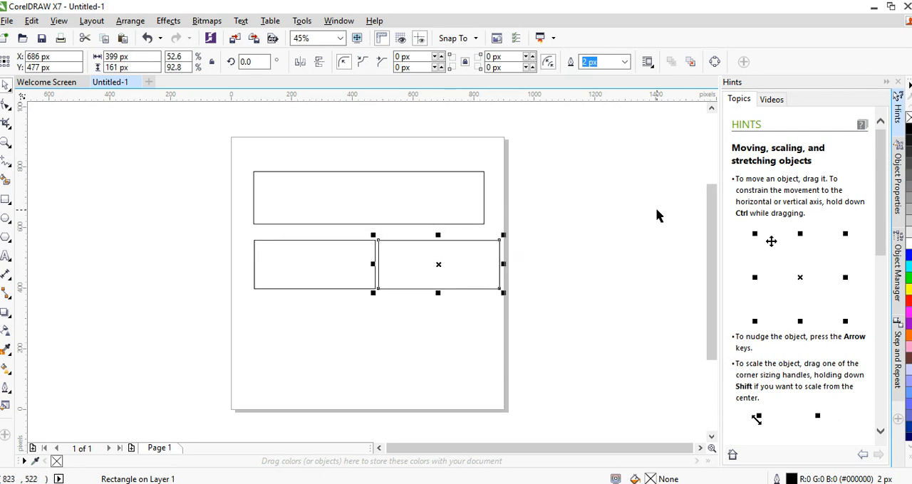
{"action": "left_click_drag", "start_coordinate": [554, 221], "coordinate": [198, 312]}
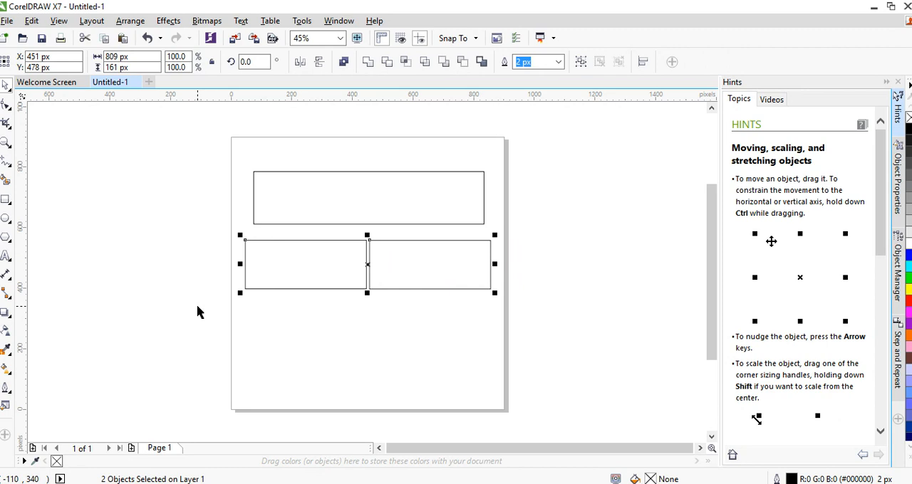
{"action": "left_click", "coordinate": [251, 272]}
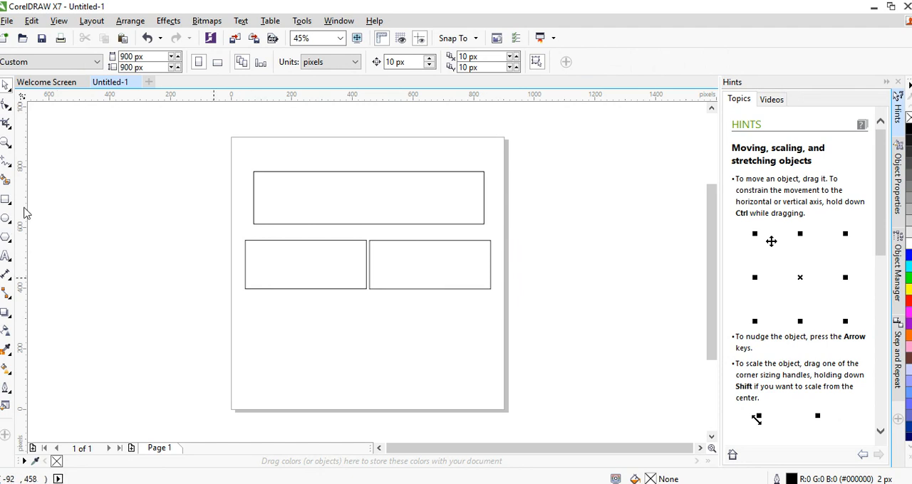
Place a duplicate of the left small rectangle below it, enlarge the copy to about 651 by 342 px, and align their left edges
{"action": "left_click", "coordinate": [316, 242]}
{"action": "left_click_drag", "start_coordinate": [312, 254], "coordinate": [311, 313]}
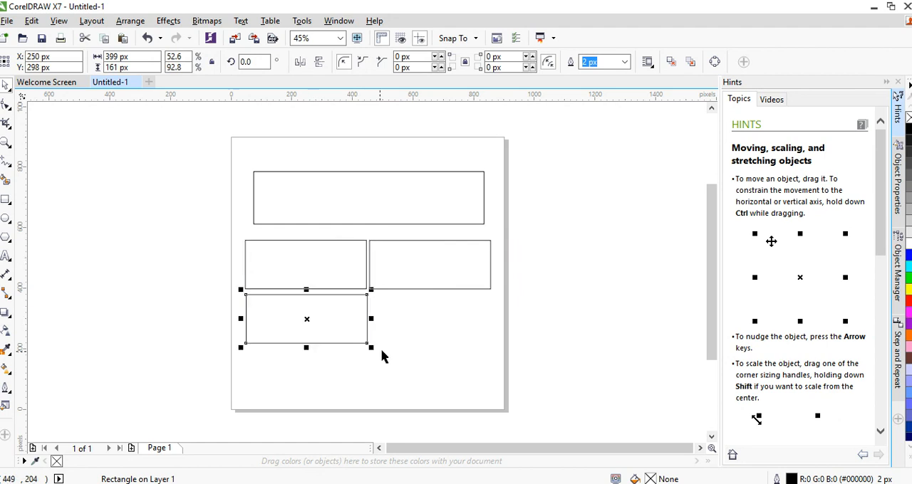
{"action": "left_click_drag", "start_coordinate": [370, 348], "coordinate": [448, 418]}
{"action": "left_click_drag", "start_coordinate": [344, 380], "coordinate": [343, 402]}
{"action": "left_click", "coordinate": [546, 317]}
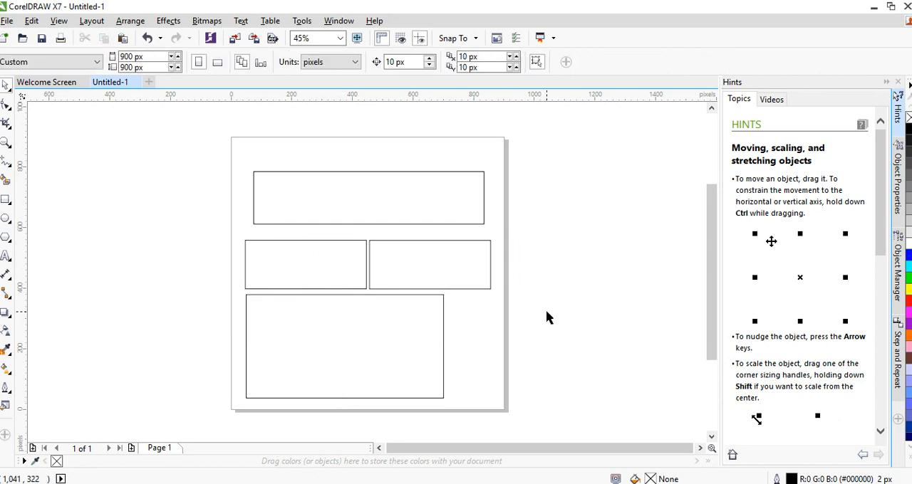
{"action": "left_click", "coordinate": [366, 340]}
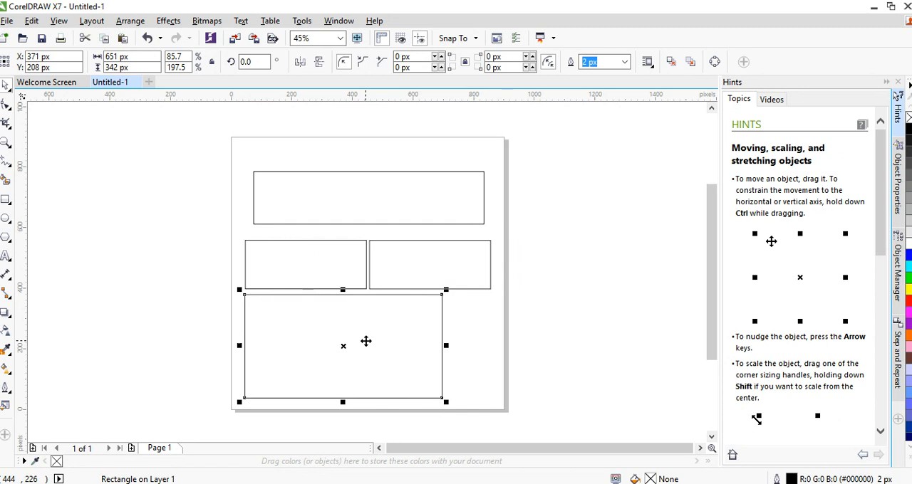
{"action": "left_click", "coordinate": [151, 207]}
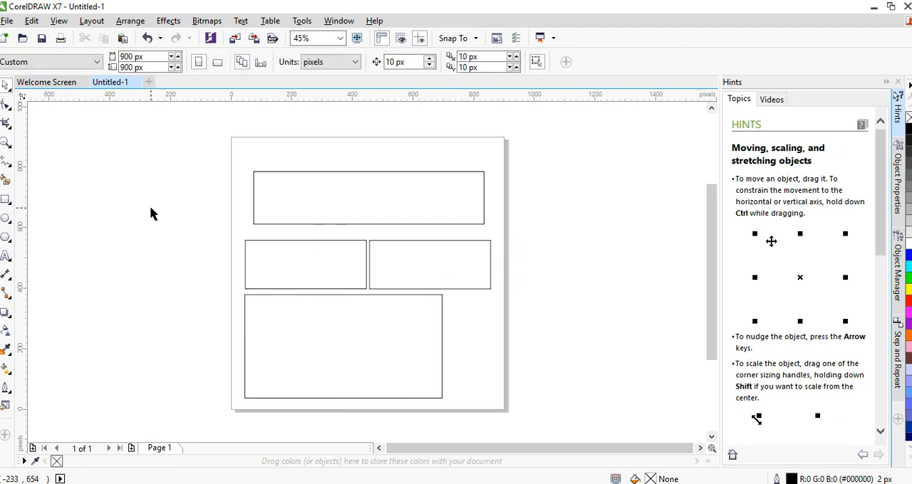
Duplicate the large lower rectangle, resize the copy to about 329 by 303 px, and position it just right of the original
{"action": "left_click", "coordinate": [342, 339]}
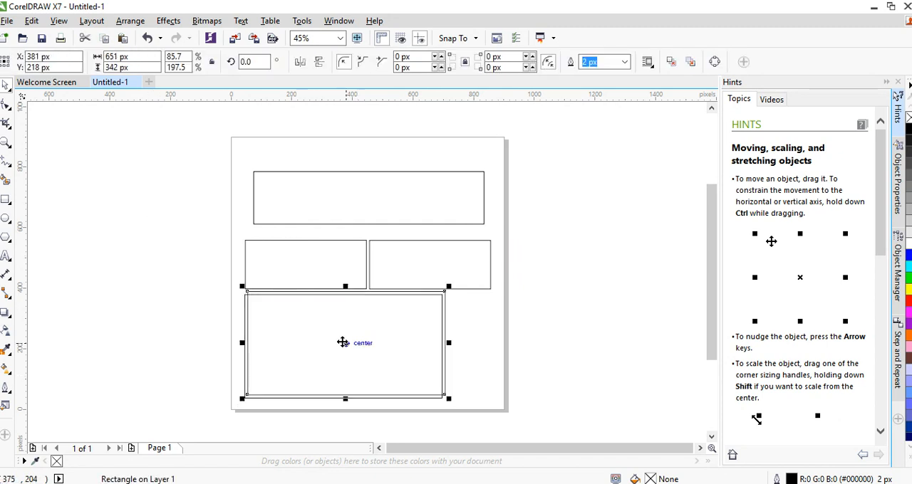
{"action": "left_click_drag", "start_coordinate": [342, 340], "coordinate": [553, 350]}
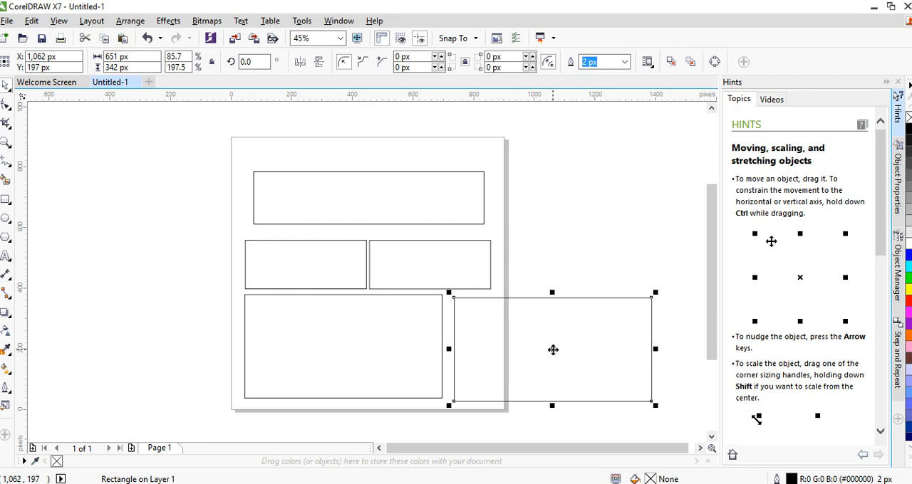
{"action": "left_click_drag", "start_coordinate": [657, 351], "coordinate": [568, 340]}
{"action": "mouse_move", "coordinate": [572, 294]}
{"action": "left_mouse_down"}
{"action": "mouse_move", "coordinate": [610, 258]}
{"action": "mouse_move", "coordinate": [557, 306]}
{"action": "left_mouse_up"}
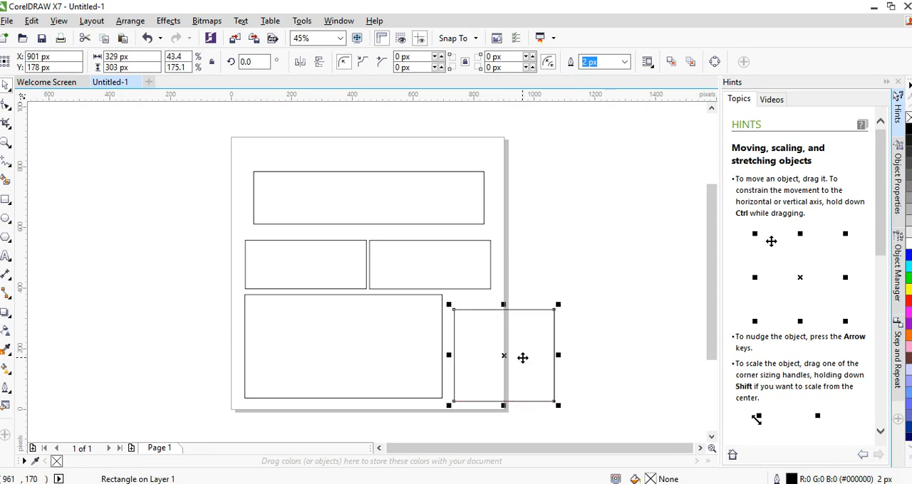
{"action": "mouse_move", "coordinate": [517, 353]}
{"action": "left_mouse_down"}
{"action": "mouse_move", "coordinate": [549, 152]}
{"action": "mouse_move", "coordinate": [438, 274]}
{"action": "mouse_move", "coordinate": [521, 347]}
{"action": "left_mouse_up"}
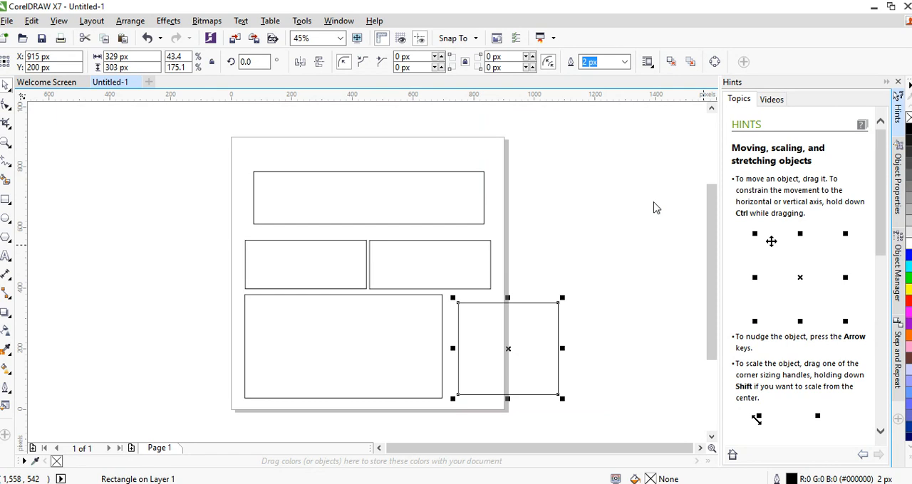
{"action": "left_click_drag", "start_coordinate": [600, 349], "coordinate": [592, 344]}
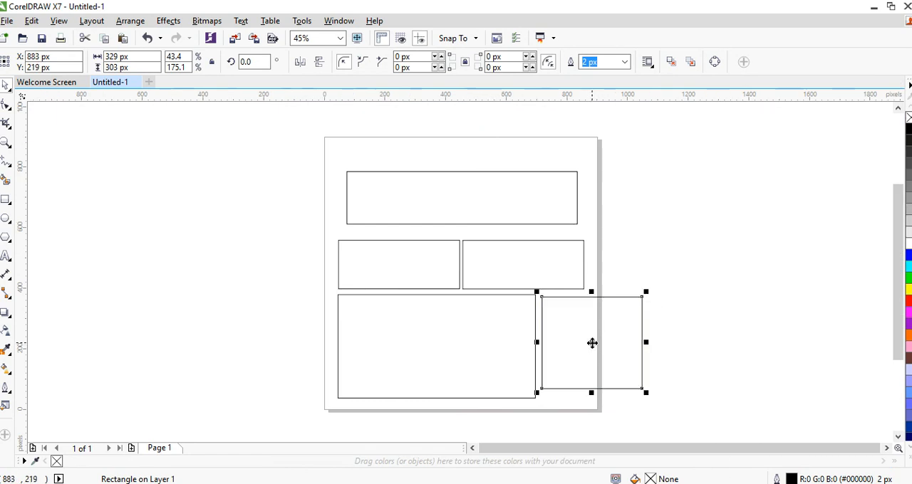
Resize the duplicate beside the large lower rectangle to about 333 by 339 px and nudge it 10 px up and 10 px left
{"action": "mouse_move", "coordinate": [591, 393]}
{"action": "left_mouse_down"}
{"action": "mouse_move", "coordinate": [594, 320]}
{"action": "mouse_move", "coordinate": [594, 420]}
{"action": "mouse_move", "coordinate": [592, 368]}
{"action": "mouse_move", "coordinate": [592, 401]}
{"action": "left_mouse_up"}
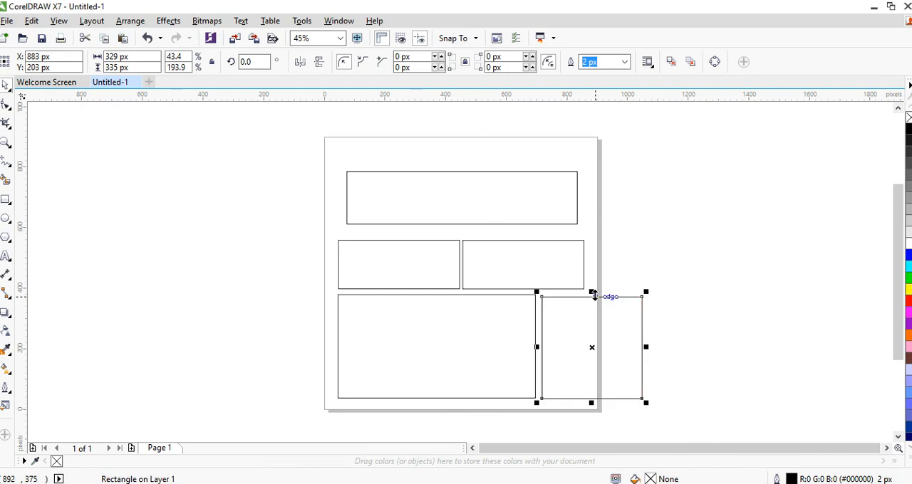
{"action": "mouse_move", "coordinate": [645, 348]}
{"action": "left_mouse_down"}
{"action": "mouse_move", "coordinate": [635, 350]}
{"action": "mouse_move", "coordinate": [644, 348]}
{"action": "left_mouse_up"}
{"action": "left_click_drag", "start_coordinate": [642, 401], "coordinate": [649, 429]}
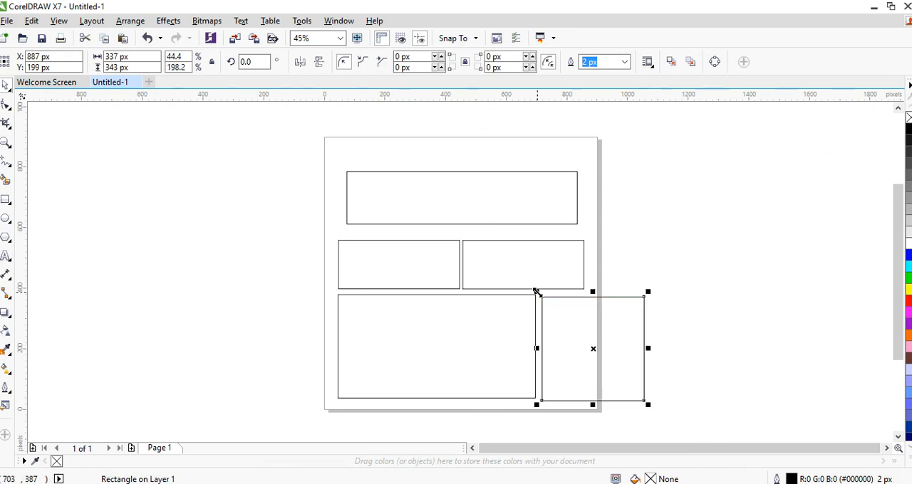
{"action": "mouse_move", "coordinate": [536, 292]}
{"action": "left_mouse_down"}
{"action": "mouse_move", "coordinate": [580, 320]}
{"action": "mouse_move", "coordinate": [513, 280]}
{"action": "mouse_move", "coordinate": [590, 336]}
{"action": "mouse_move", "coordinate": [550, 319]}
{"action": "mouse_move", "coordinate": [533, 295]}
{"action": "left_mouse_up"}
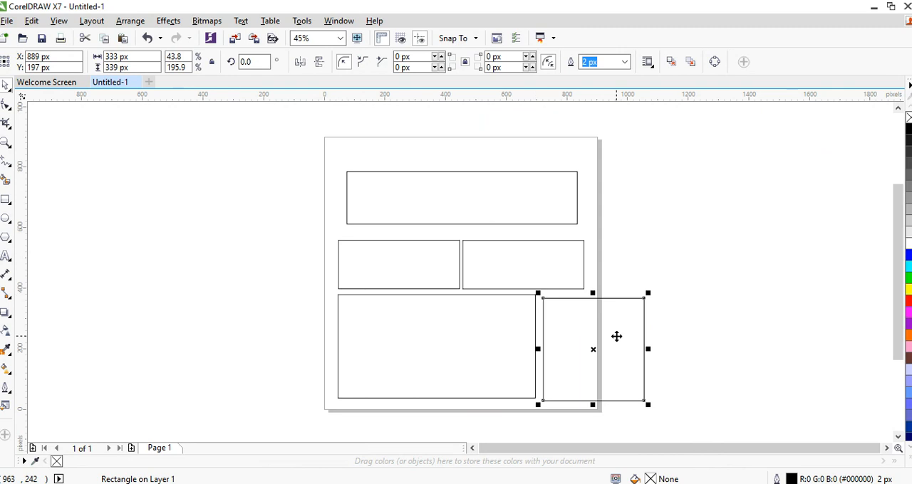
{"action": "key", "text": "Up"}
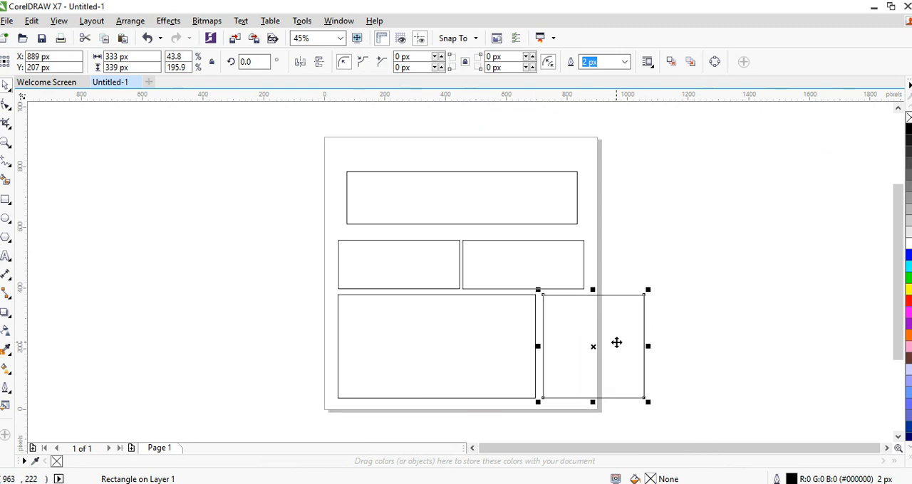
{"action": "key", "text": "Left"}
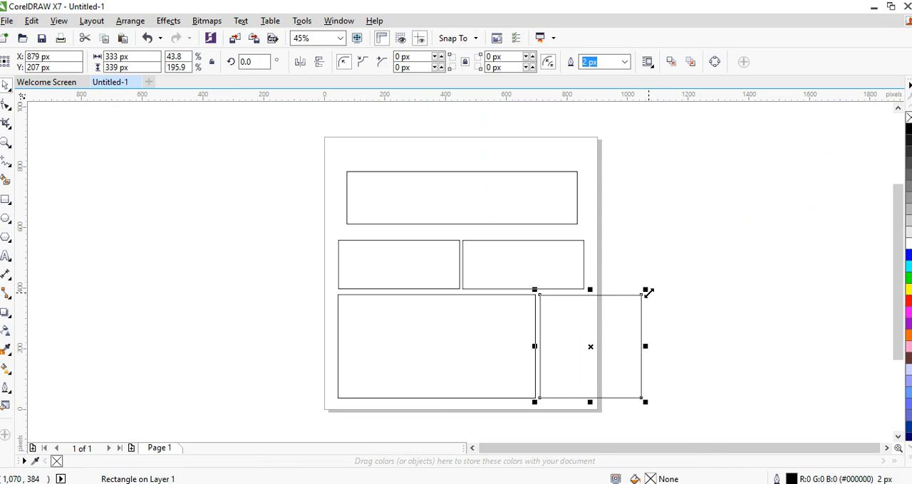
Shrink the duplicate to about 141 by 169 px, keeping its lower and left edges in place so it fits on the page
{"action": "left_click_drag", "start_coordinate": [590, 290], "coordinate": [593, 347]}
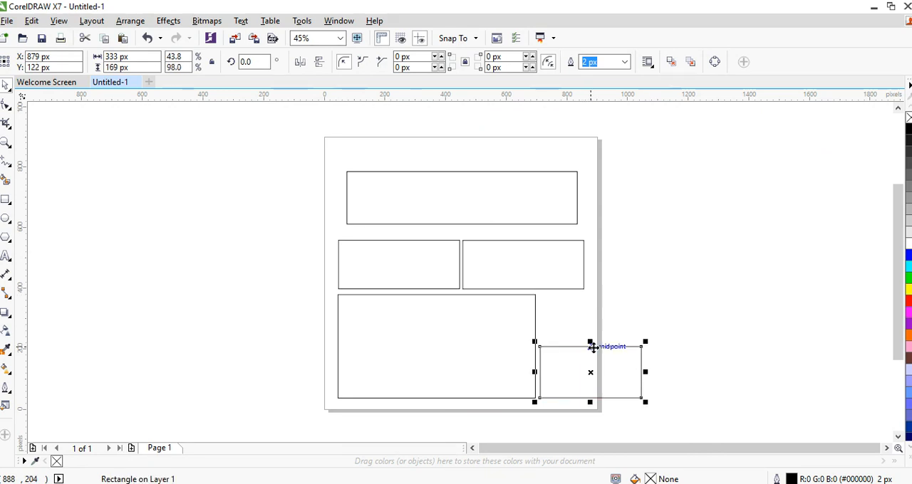
{"action": "left_click_drag", "start_coordinate": [645, 372], "coordinate": [584, 374]}
{"action": "left_click", "coordinate": [562, 364]}
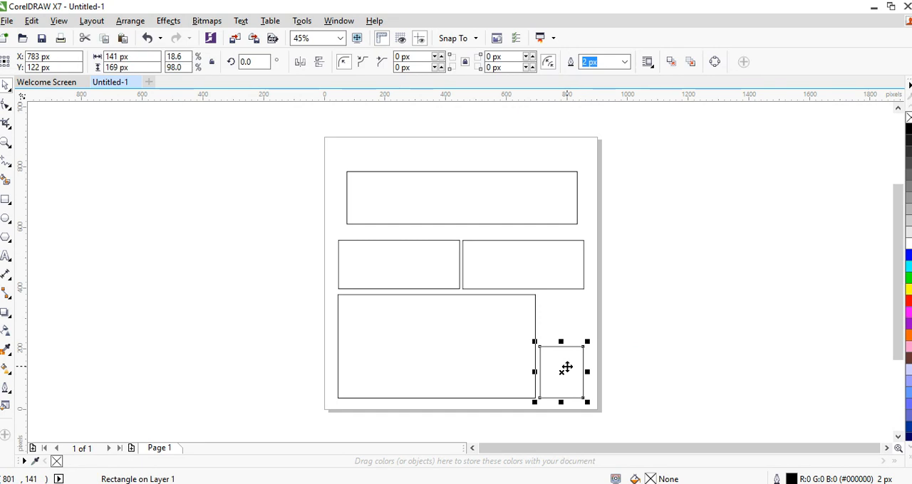
Place a duplicate of the small lower rectangle directly above it and reduce the copy's height to about 137 px
{"action": "key", "text": "Up"}
{"action": "key", "text": "Right"}
{"action": "mouse_move", "coordinate": [562, 322]}
{"action": "left_mouse_down"}
{"action": "mouse_move", "coordinate": [562, 348]}
{"action": "mouse_move", "coordinate": [562, 336]}
{"action": "left_mouse_up"}
{"action": "left_click", "coordinate": [666, 159]}
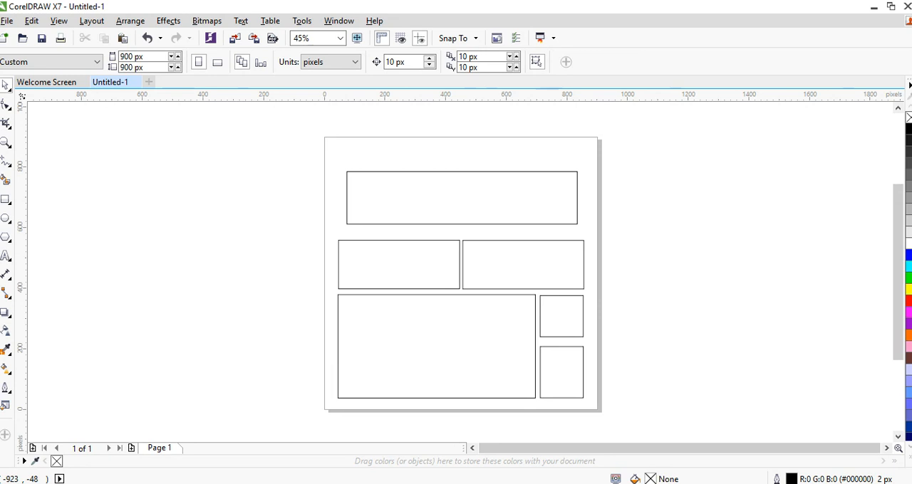
Place a horizontal guideline just above the page at about 972 px
{"action": "left_click_drag", "start_coordinate": [491, 93], "coordinate": [498, 115]}
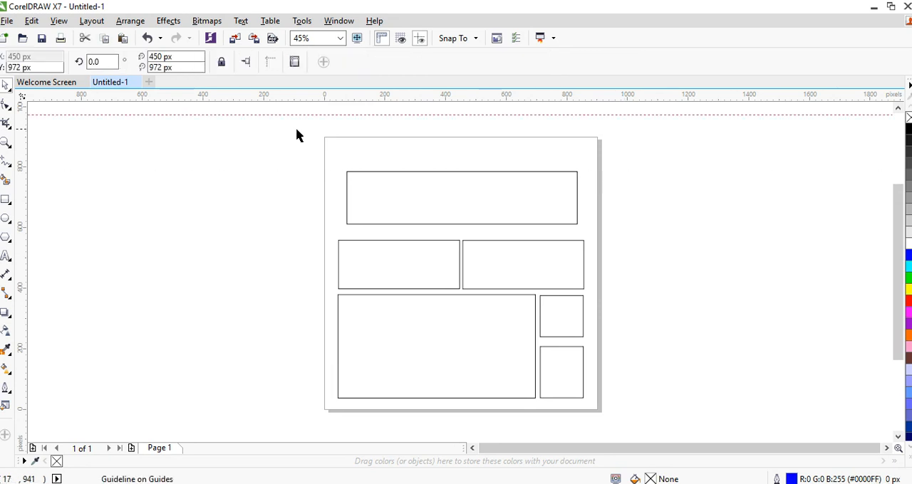
{"action": "left_click_drag", "start_coordinate": [290, 131], "coordinate": [701, 422]}
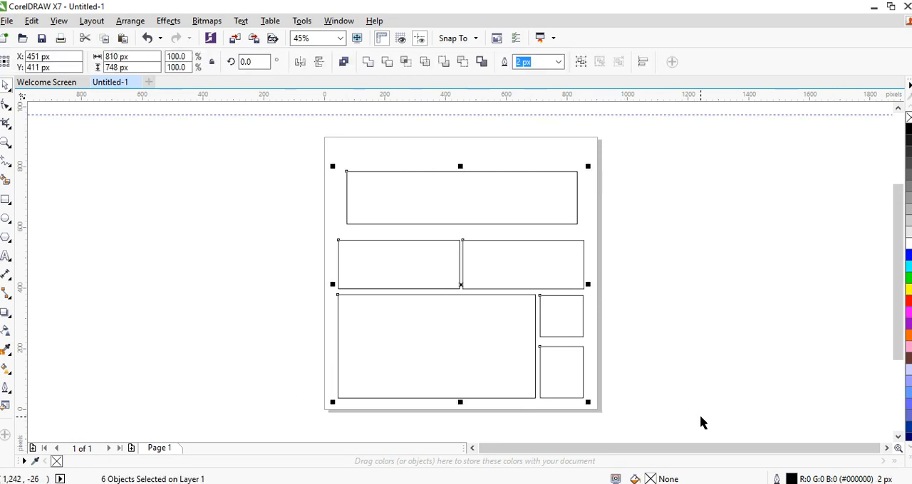
{"action": "left_click", "coordinate": [702, 262]}
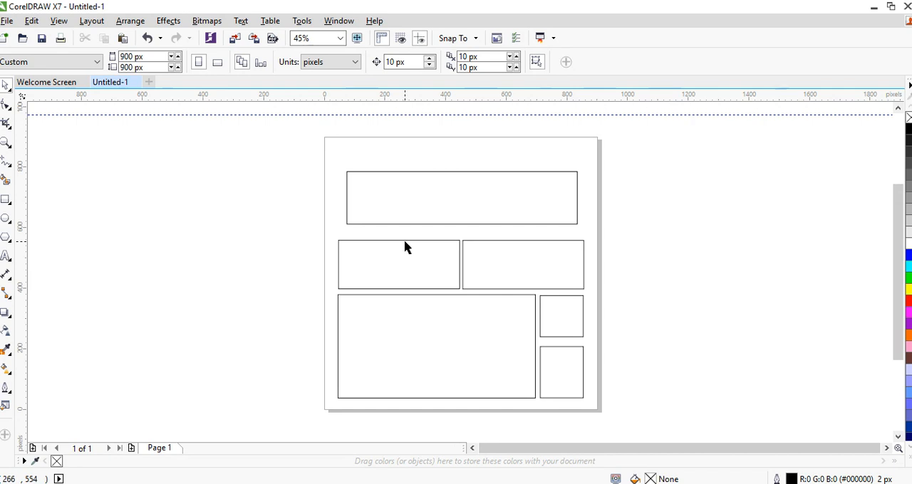
Shift the wide upper rectangle toward the page's left edge and widen it to about 815 px to span the rectangles below
{"action": "left_click_drag", "start_coordinate": [407, 204], "coordinate": [395, 204]}
{"action": "left_click_drag", "start_coordinate": [569, 196], "coordinate": [587, 195]}
{"action": "left_click", "coordinate": [670, 199]}
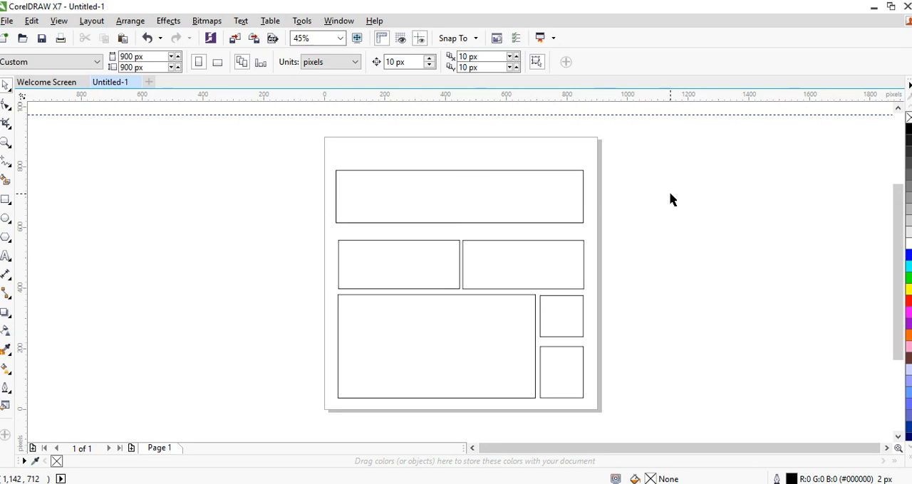
Move the five rectangles below the wide one up together by about 20 px to narrow the gap
{"action": "left_click_drag", "start_coordinate": [247, 232], "coordinate": [651, 416]}
{"action": "key", "text": "Up"}
{"action": "key", "text": "Up"}
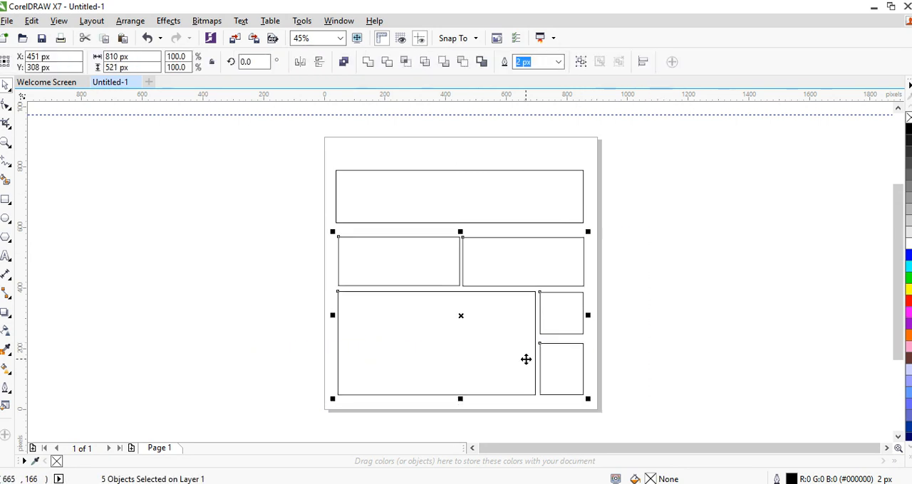
{"action": "left_click", "coordinate": [651, 235]}
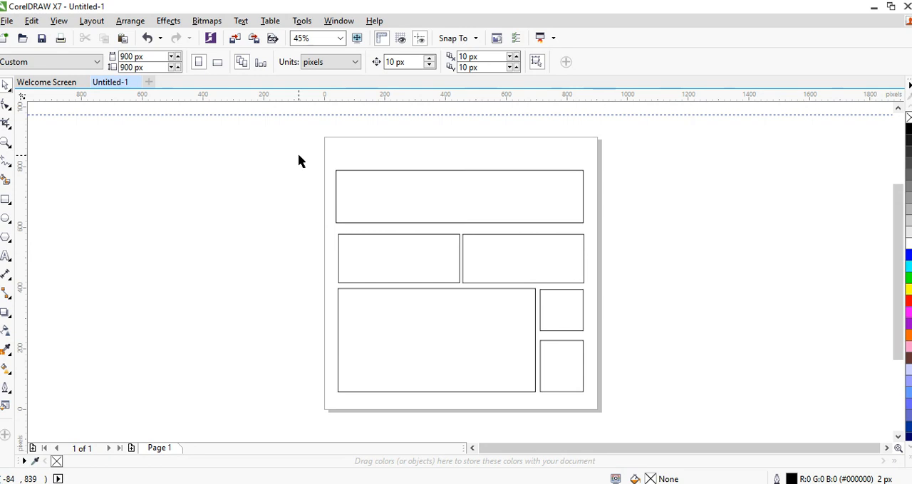
Examine the layout's rectangles one by one, from the wide upper block to the two small ones beside the large lower block
{"action": "left_click", "coordinate": [419, 205]}
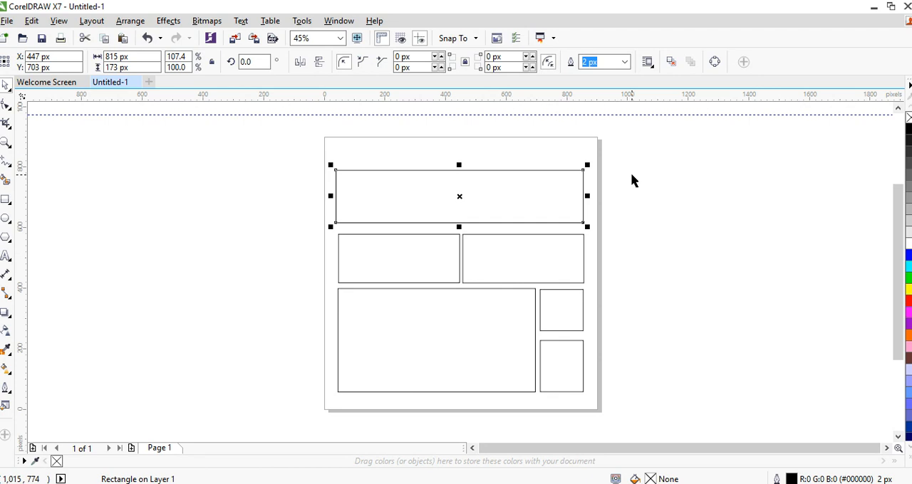
{"action": "left_click", "coordinate": [396, 259]}
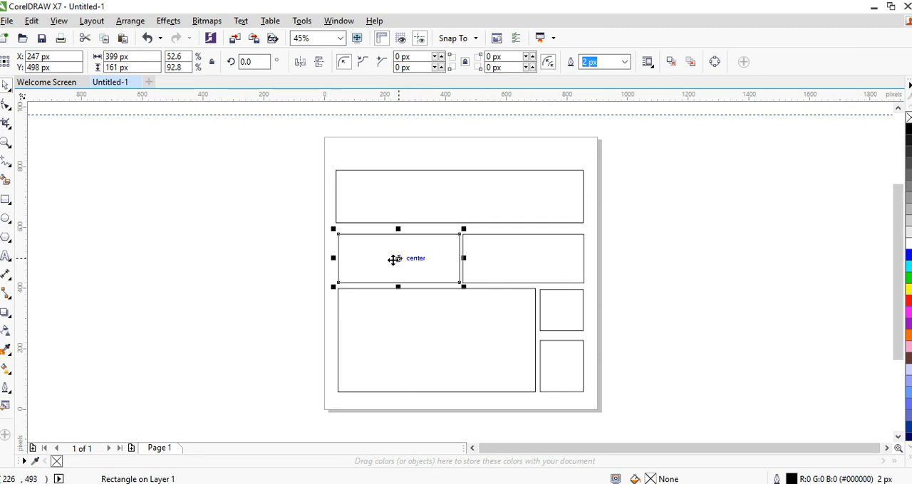
{"action": "left_click", "coordinate": [521, 273]}
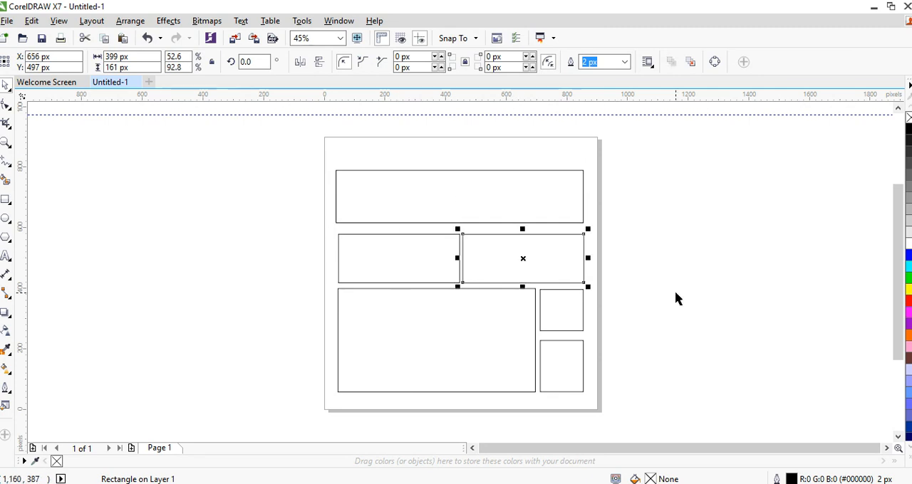
{"action": "left_click", "coordinate": [676, 299]}
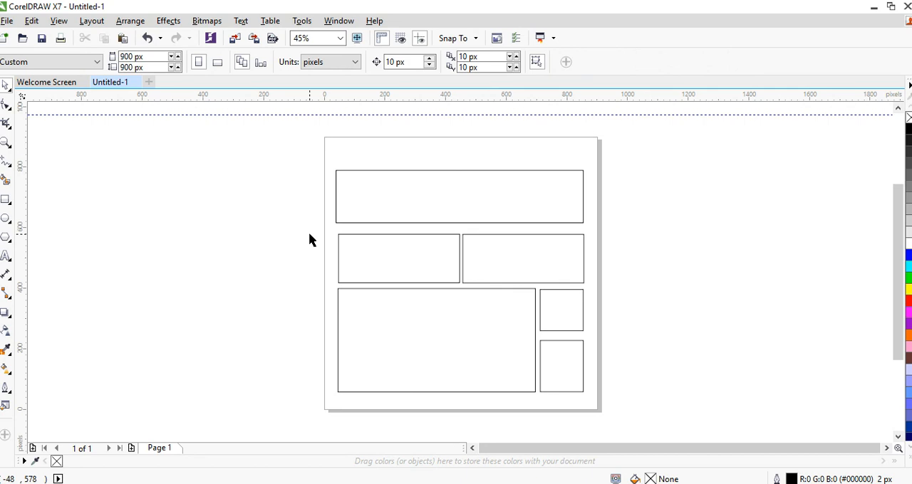
{"action": "left_click", "coordinate": [424, 334]}
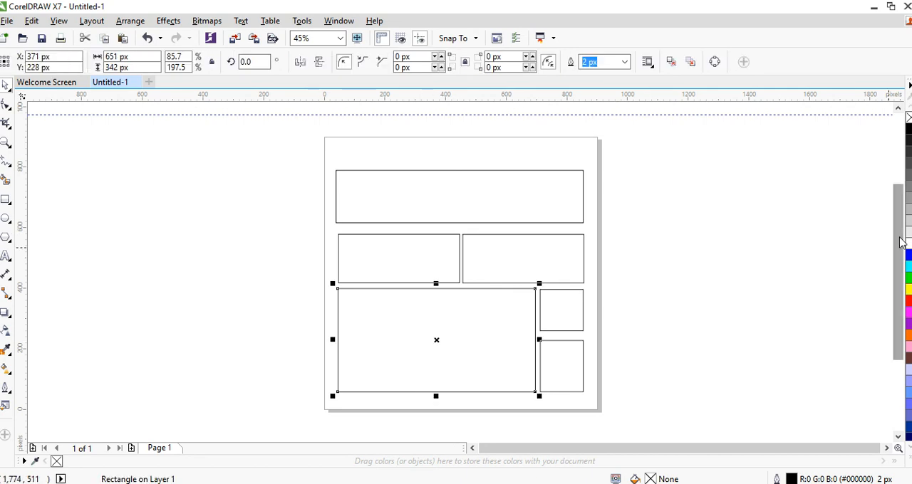
{"action": "left_click_drag", "start_coordinate": [900, 241], "coordinate": [899, 255]}
{"action": "left_click", "coordinate": [684, 265]}
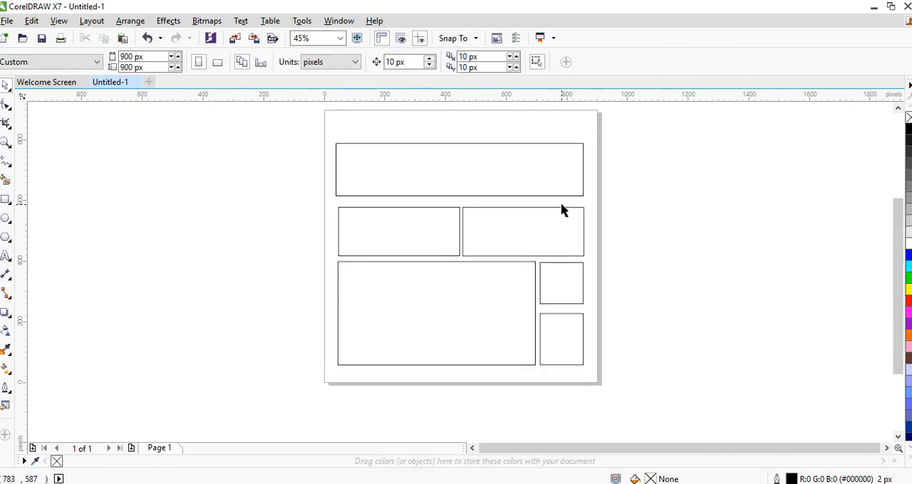
{"action": "left_click", "coordinate": [563, 285]}
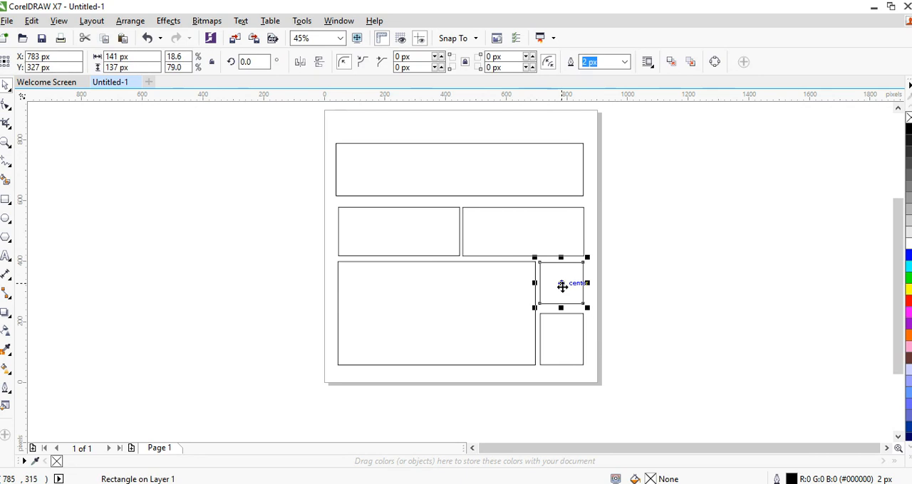
{"action": "left_click", "coordinate": [568, 352]}
{"action": "left_click", "coordinate": [565, 284]}
{"action": "left_click", "coordinate": [567, 342]}
{"action": "left_click", "coordinate": [566, 284]}
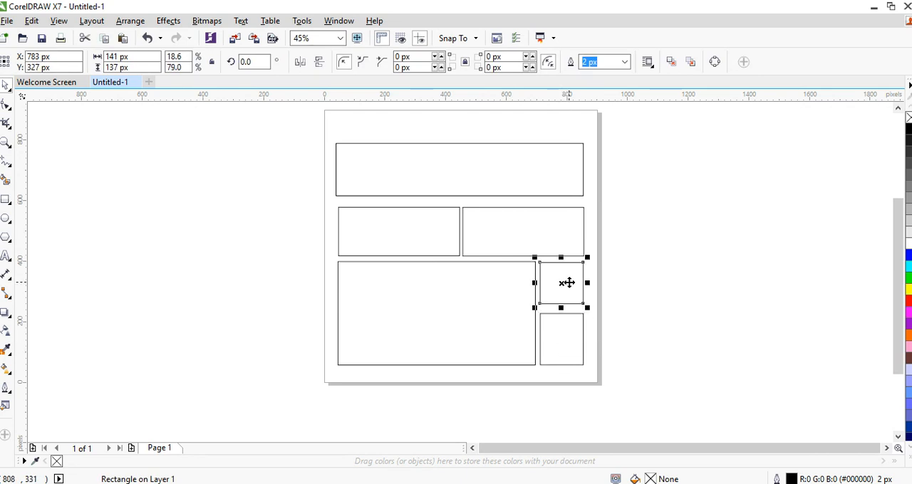
{"action": "left_click", "coordinate": [416, 313]}
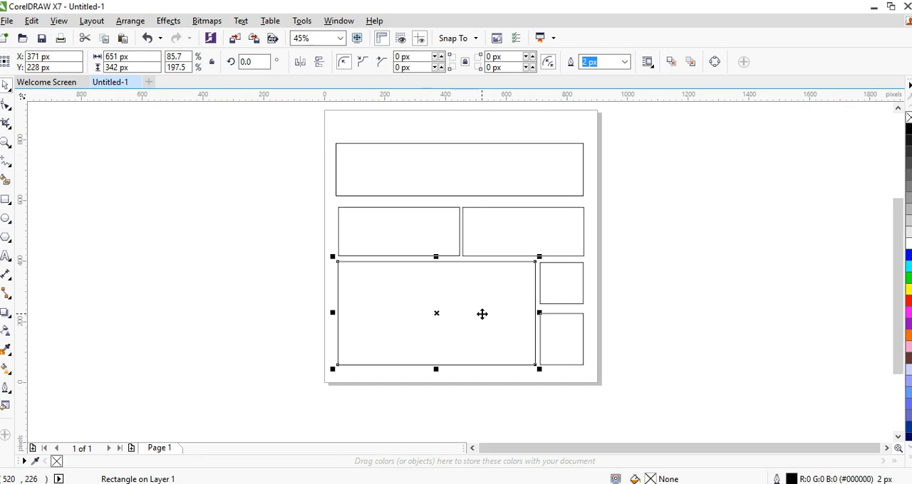
{"action": "left_click_drag", "start_coordinate": [898, 309], "coordinate": [897, 290]}
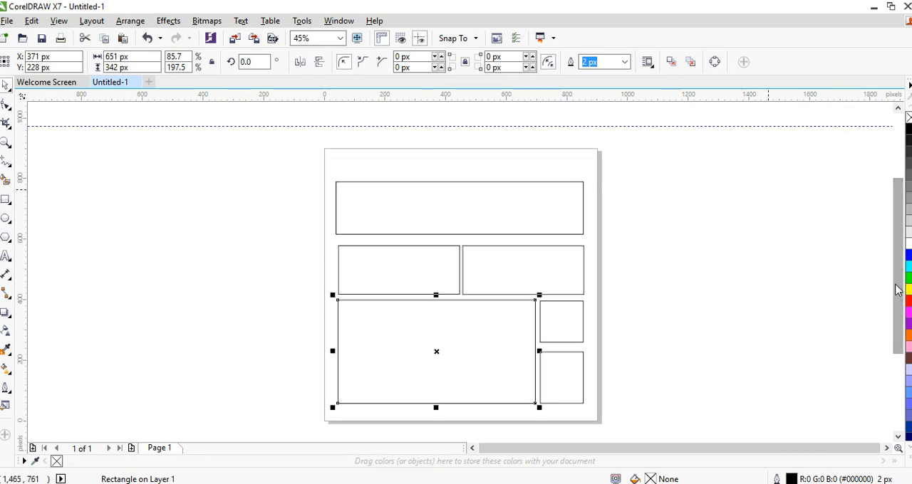
{"action": "left_click", "coordinate": [768, 194]}
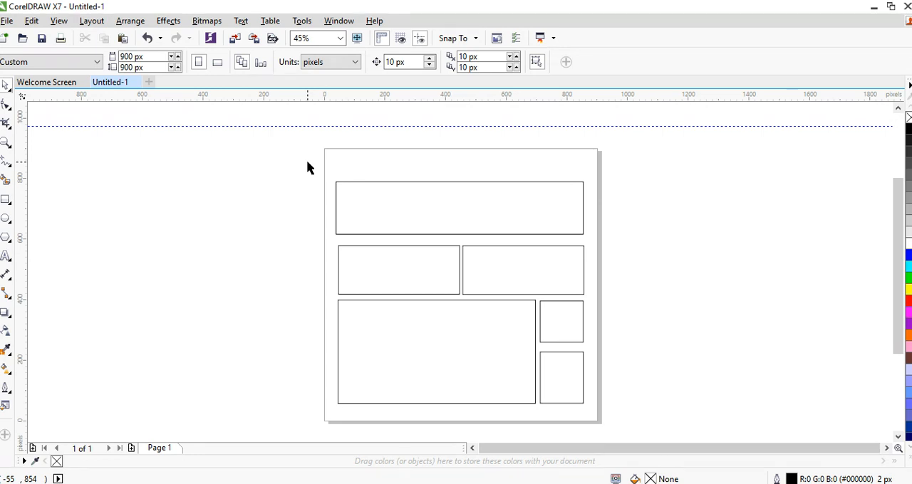
Add two new pages after Page 1, view each of them and return to Page 1
{"action": "left_click", "coordinate": [133, 451]}
{"action": "left_click", "coordinate": [132, 451]}
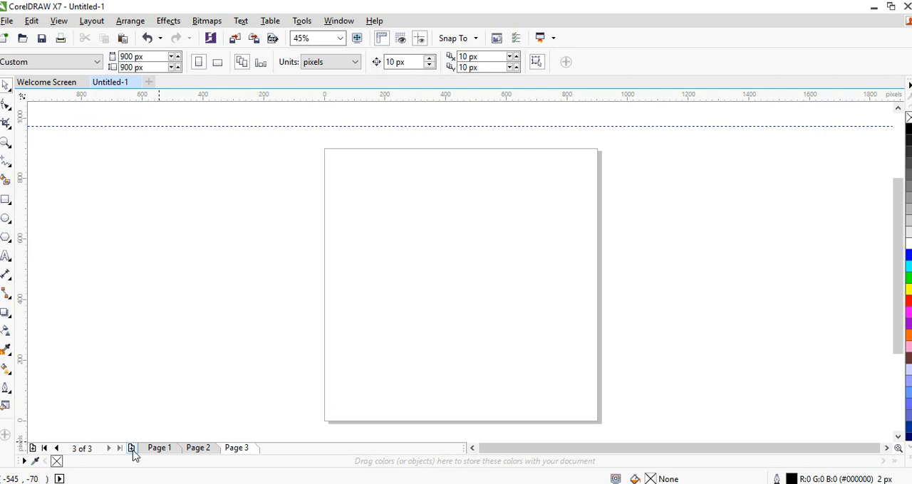
{"action": "left_click", "coordinate": [169, 448]}
{"action": "left_click", "coordinate": [200, 448]}
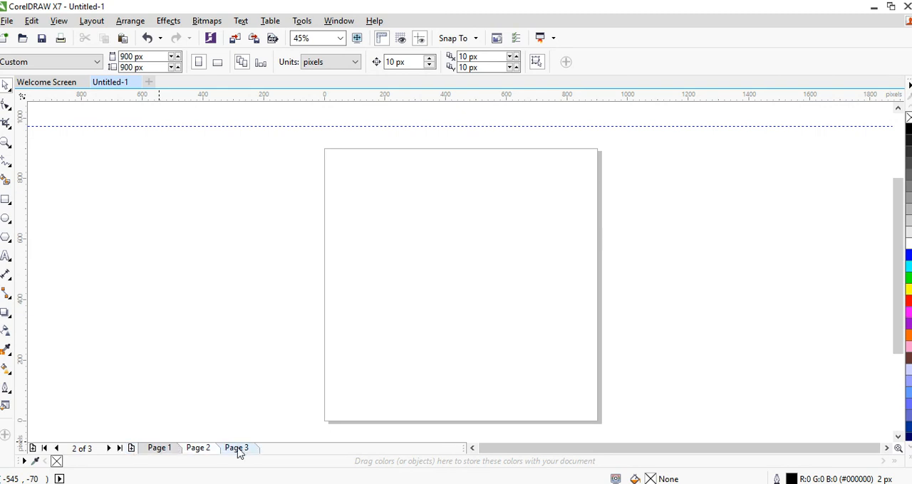
{"action": "left_click", "coordinate": [238, 448]}
{"action": "left_click", "coordinate": [199, 448]}
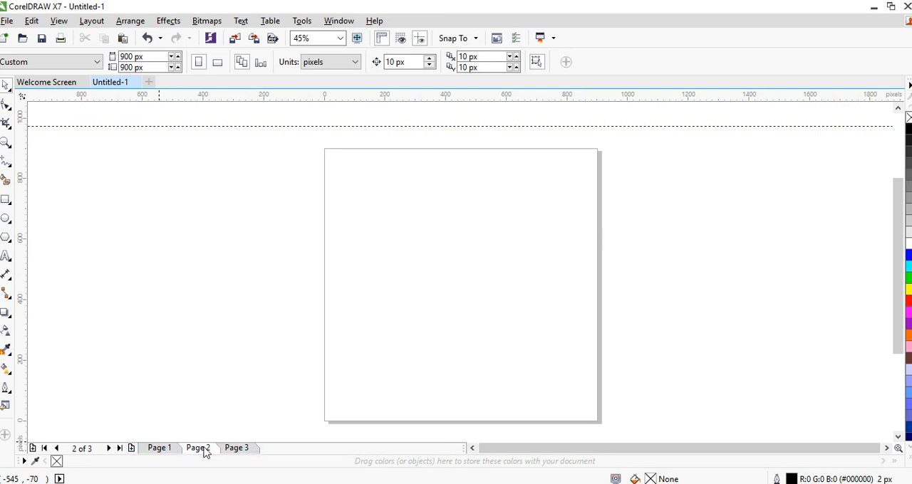
{"action": "left_click", "coordinate": [168, 450]}
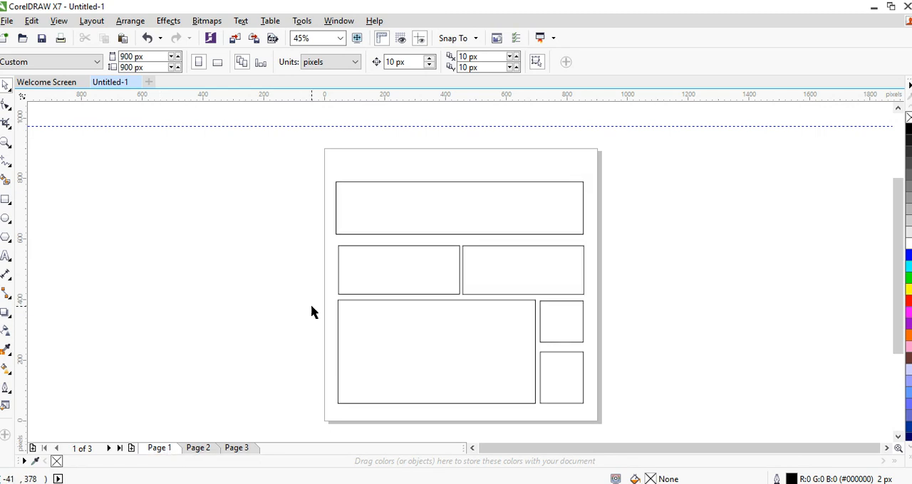
Rename Page 1 as Web Preview\
{"action": "right_click", "coordinate": [165, 450]}
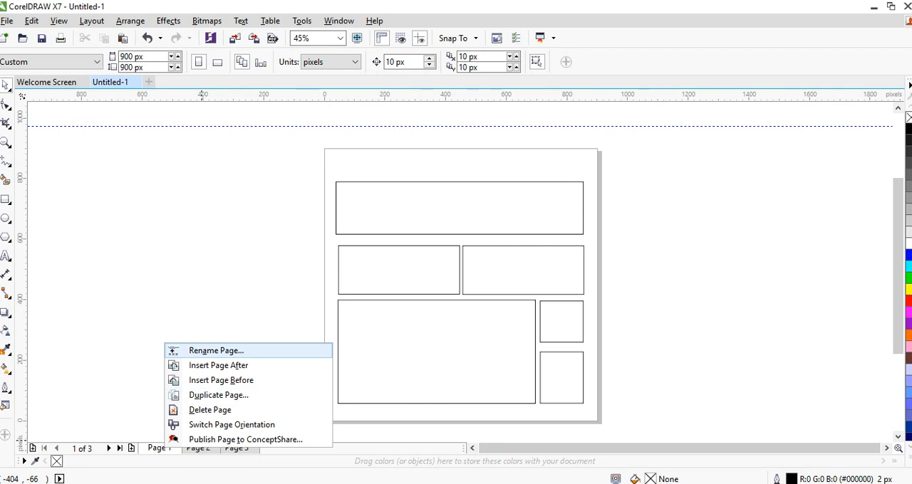
{"action": "left_click", "coordinate": [205, 352]}
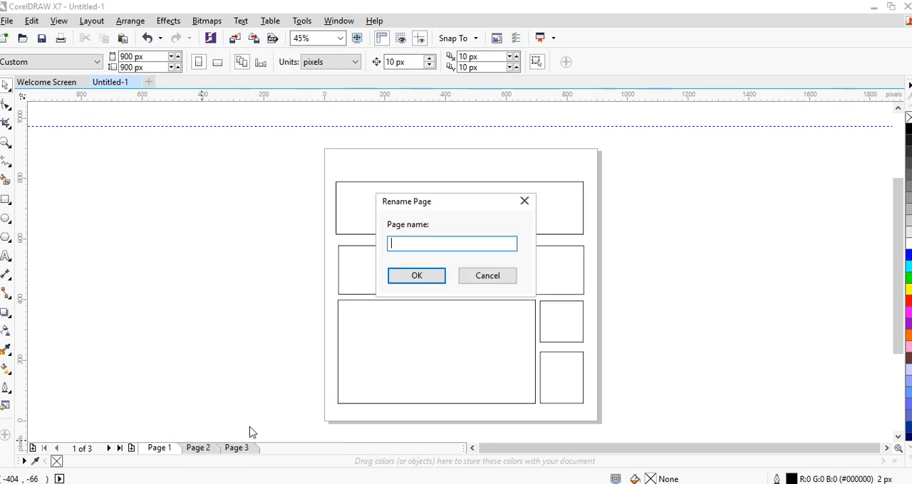
{"action": "type", "text": "Web Preview"}
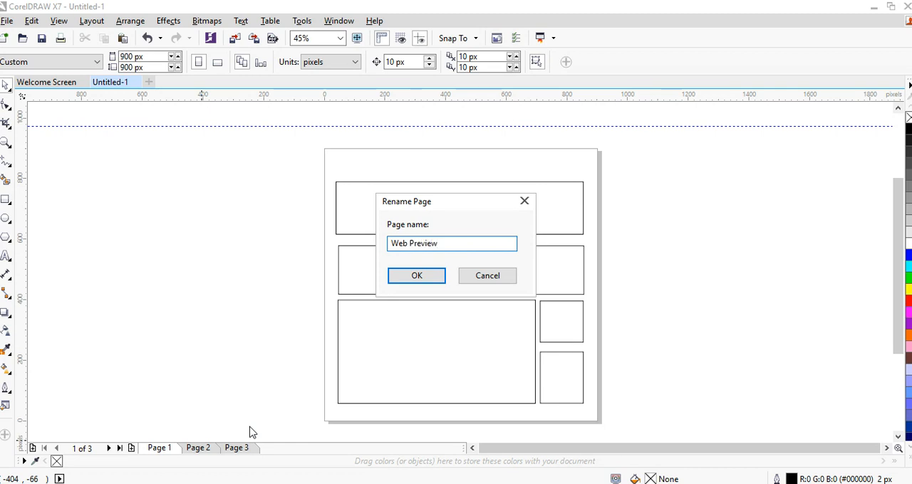
{"action": "key", "text": "Return"}
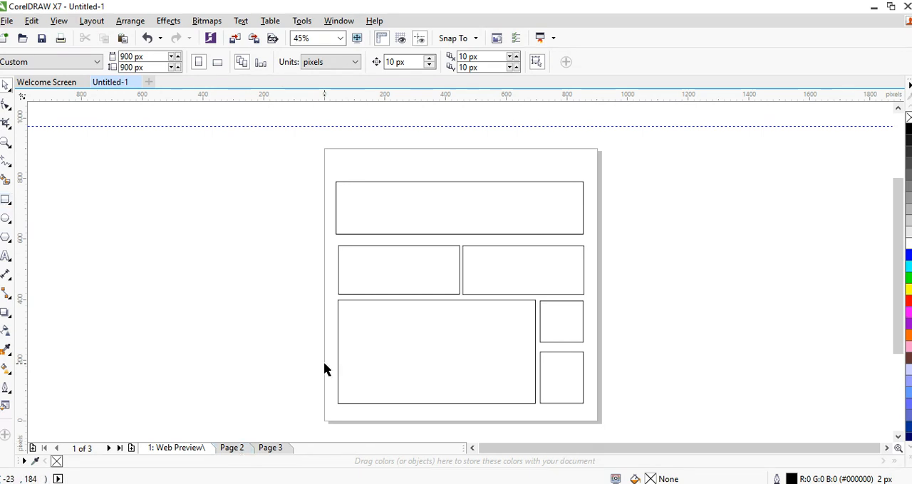
Create a 900 by 900 px rectangle that exactly covers the page
{"action": "left_click", "coordinate": [6, 203]}
{"action": "double_click", "coordinate": [5, 202]}
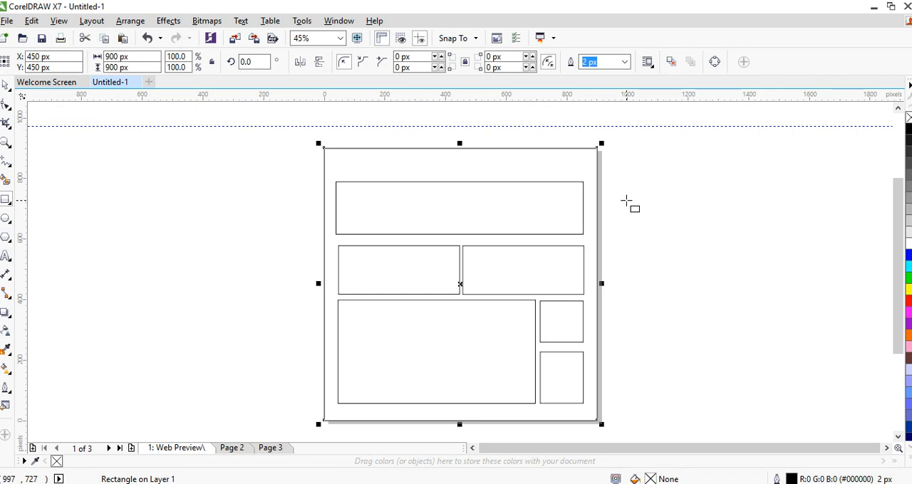
{"action": "left_click", "coordinate": [464, 430]}
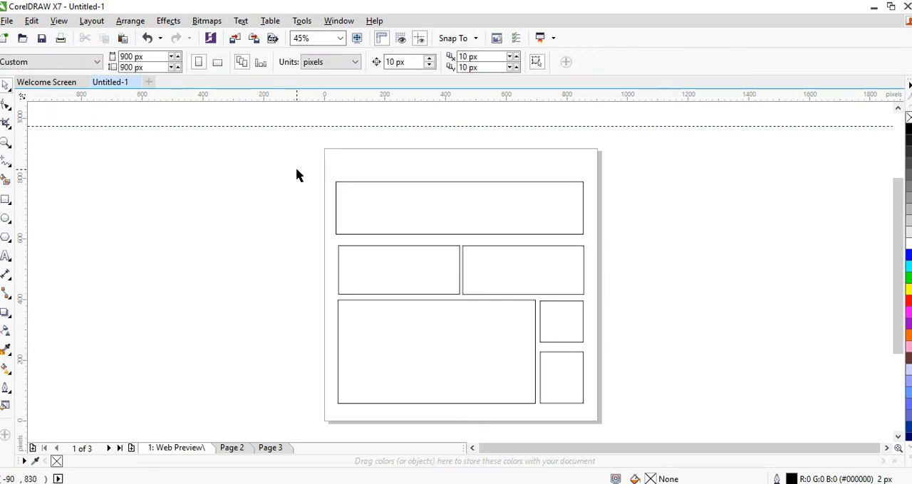
{"action": "left_click_drag", "start_coordinate": [292, 179], "coordinate": [645, 392]}
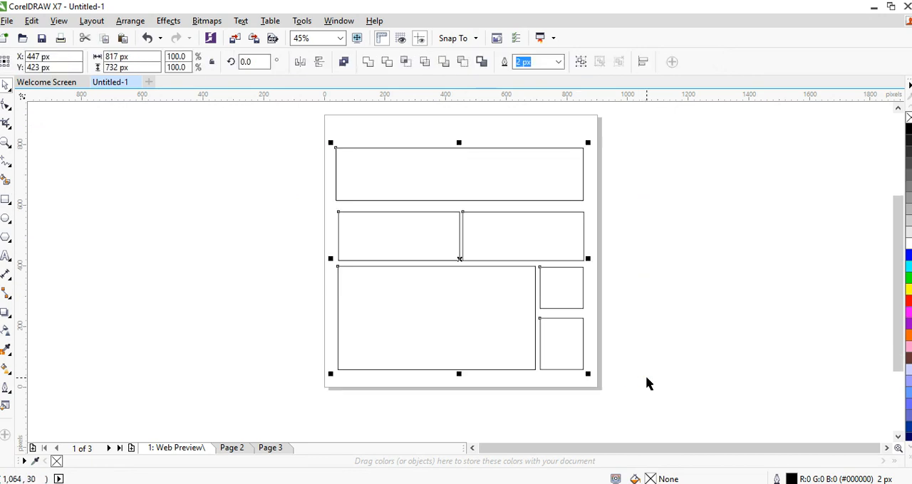
{"action": "left_click_drag", "start_coordinate": [326, 116], "coordinate": [325, 116]}
{"action": "left_click", "coordinate": [325, 123]}
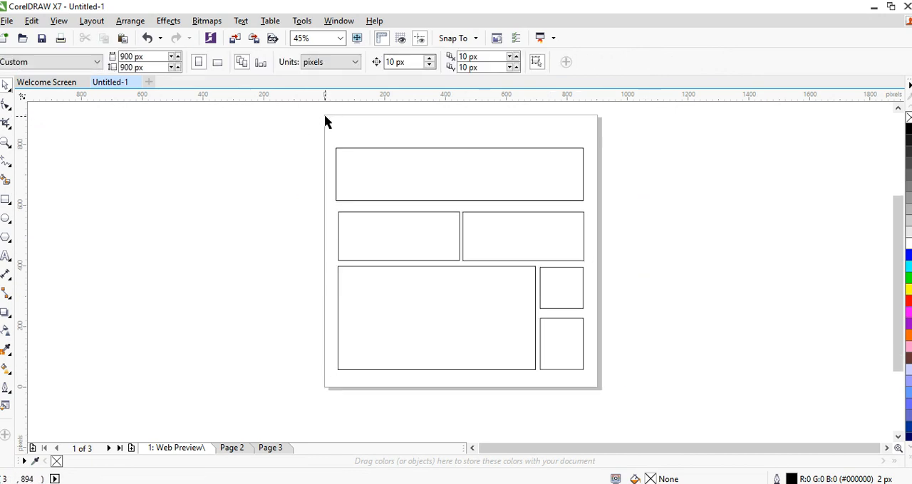
{"action": "left_click_drag", "start_coordinate": [325, 117], "coordinate": [596, 388]}
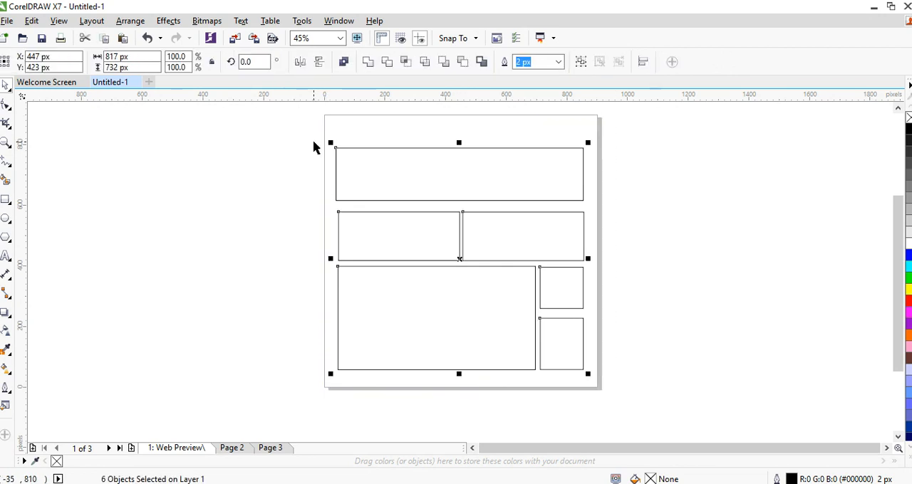
{"action": "left_click", "coordinate": [210, 157]}
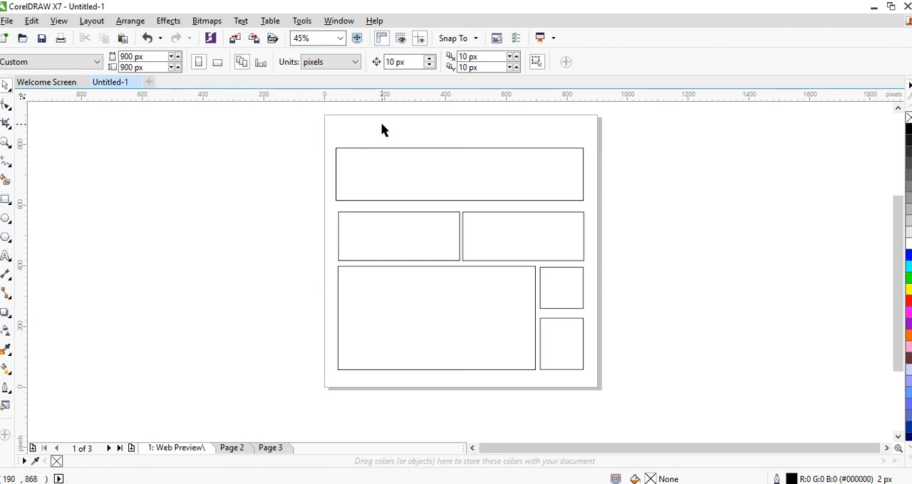
Add a page-sized frame rectangle of 900 by 900 px around the six layout blocks
{"action": "double_click", "coordinate": [6, 201]}
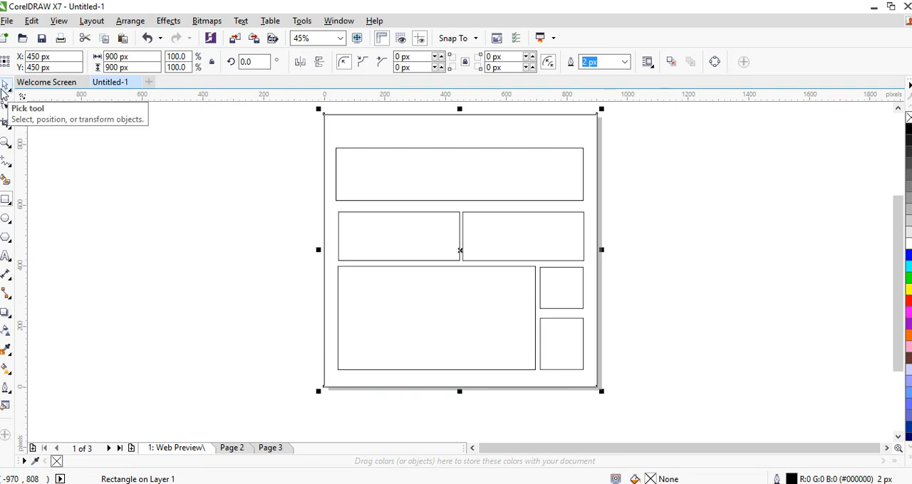
{"action": "left_click", "coordinate": [2, 89]}
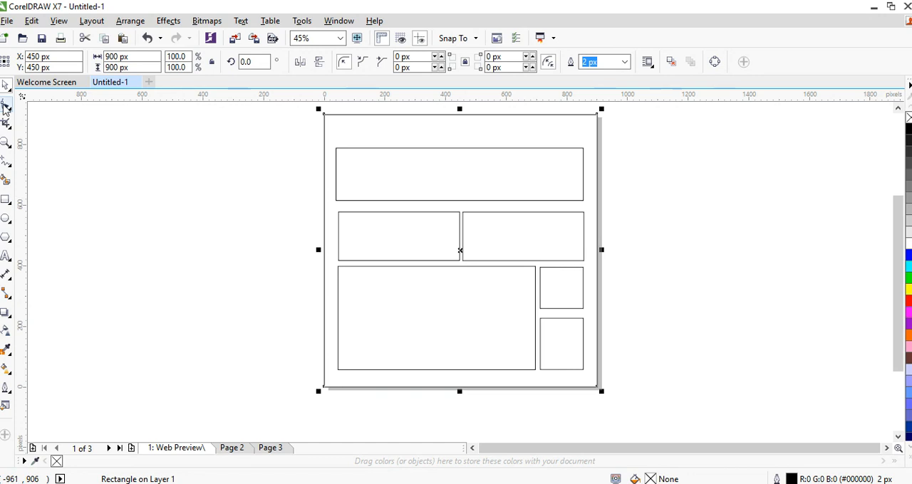
Try moving the left middle-row rectangle up and to the left, and undo the move
{"action": "left_click", "coordinate": [405, 237]}
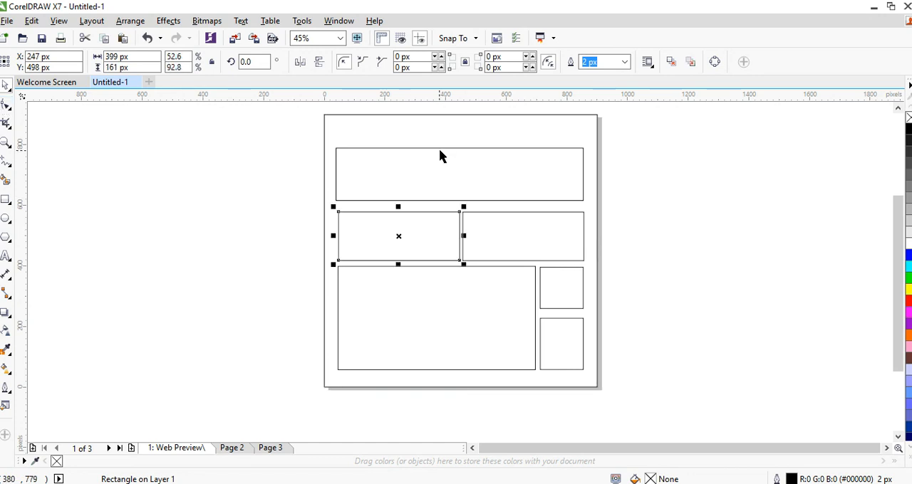
{"action": "left_click", "coordinate": [440, 156]}
{"action": "left_click", "coordinate": [511, 260]}
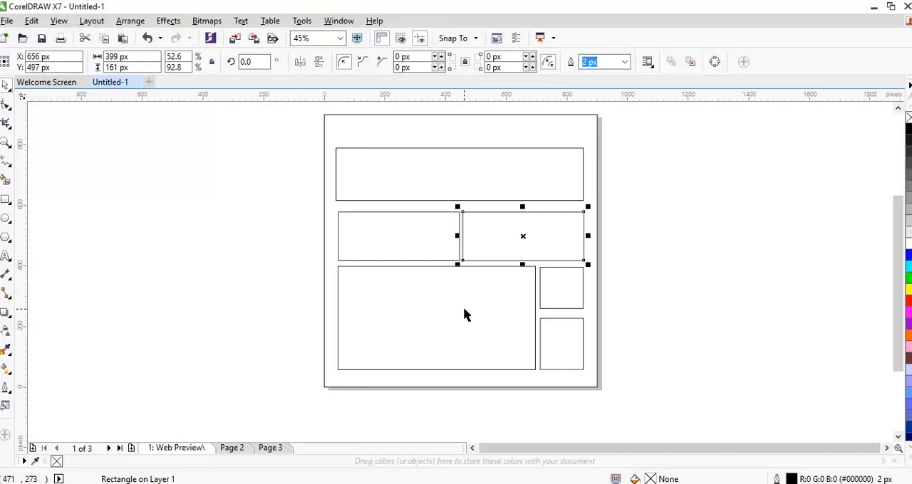
{"action": "left_click", "coordinate": [558, 348]}
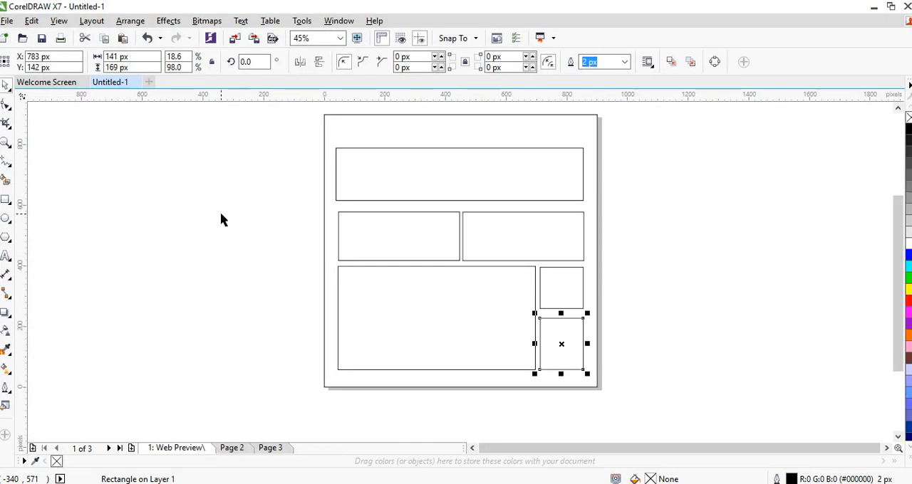
{"action": "left_click_drag", "start_coordinate": [380, 228], "coordinate": [321, 210]}
{"action": "key", "text": "ctrl+z"}
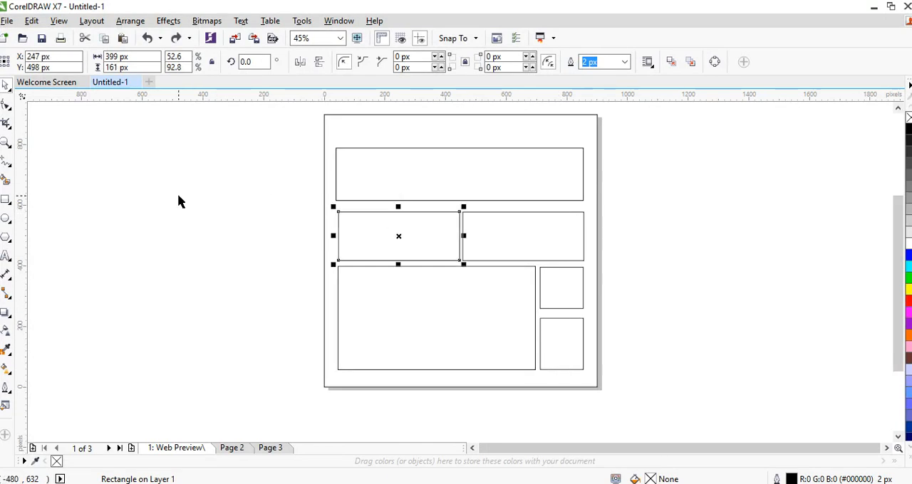
{"action": "left_click", "coordinate": [218, 238]}
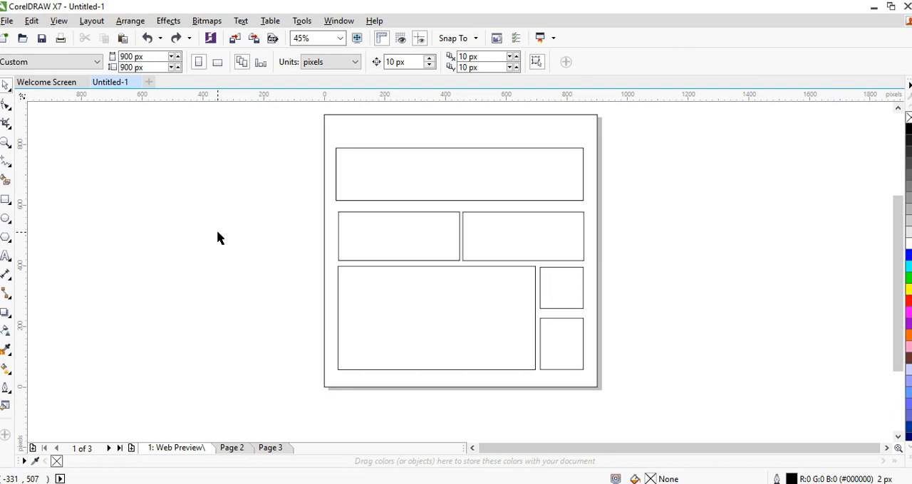
Crop the wide upper rectangle to a central section about 588 px wide over its full height
{"action": "left_click", "coordinate": [9, 127]}
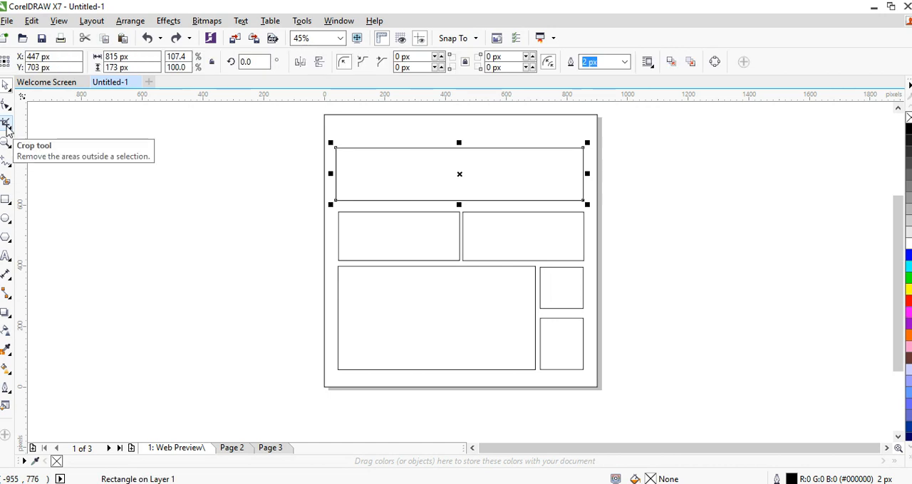
{"action": "left_click", "coordinate": [6, 125]}
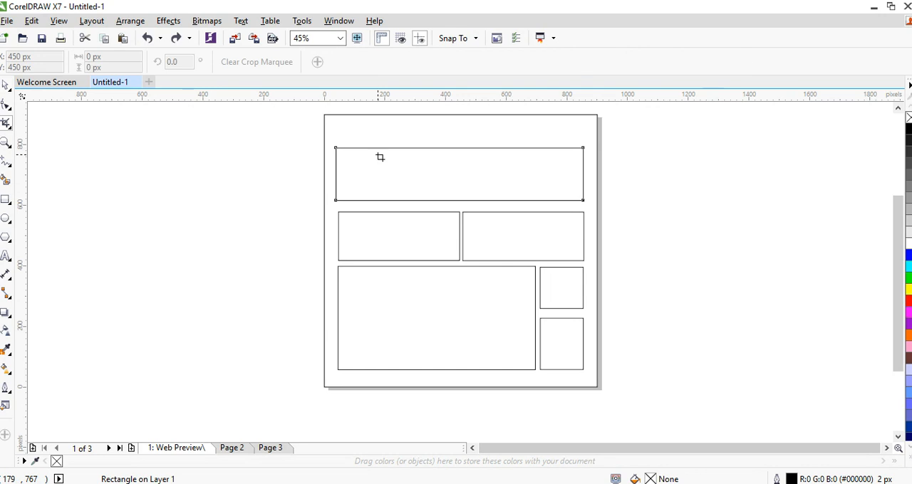
{"action": "left_click_drag", "start_coordinate": [376, 148], "coordinate": [555, 200]}
{"action": "double_click", "coordinate": [472, 169]}
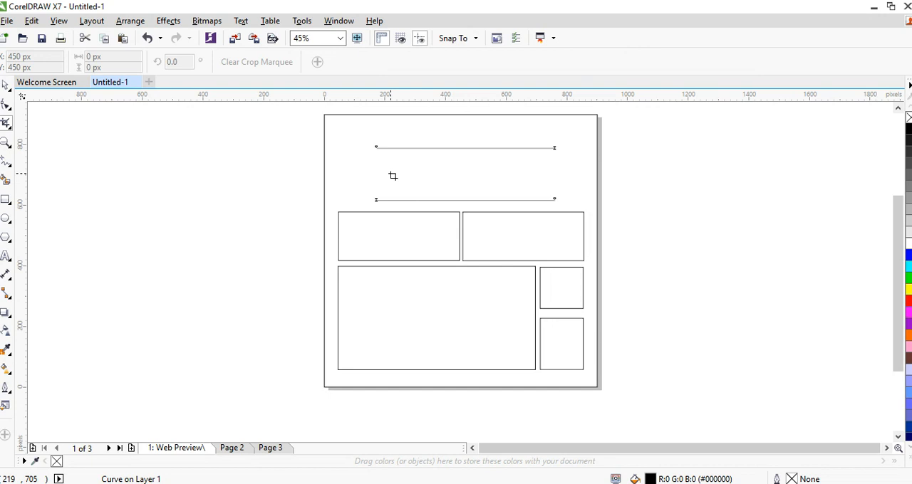
{"action": "key", "text": "space"}
{"action": "left_click", "coordinate": [279, 136]}
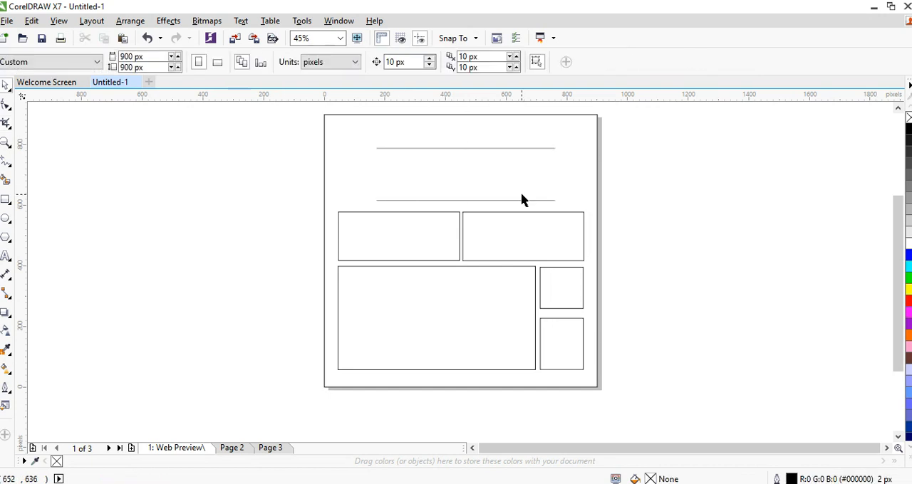
Try moving the page frame and the cropped upper shape, undoing each move
{"action": "left_click_drag", "start_coordinate": [522, 194], "coordinate": [533, 177]}
{"action": "left_click", "coordinate": [519, 170]}
{"action": "key", "text": "ctrl+z"}
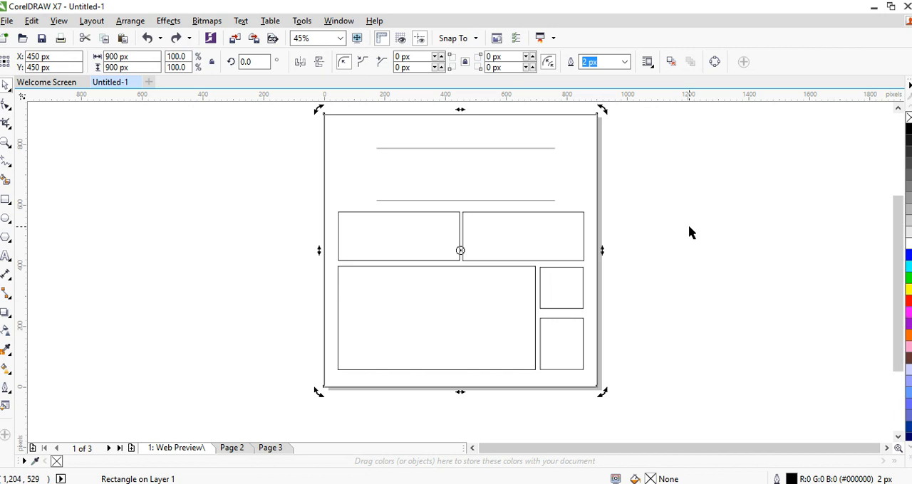
{"action": "left_click", "coordinate": [688, 232]}
{"action": "left_click", "coordinate": [504, 148]}
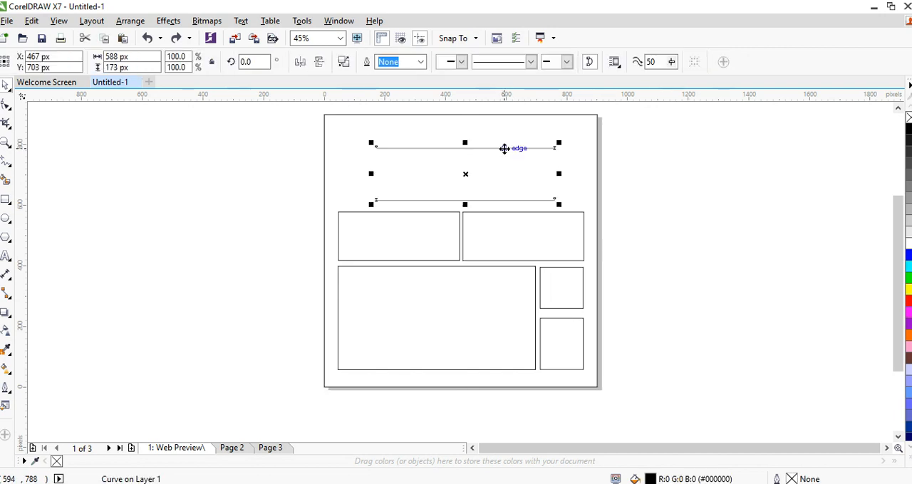
{"action": "left_click_drag", "start_coordinate": [503, 148], "coordinate": [462, 175]}
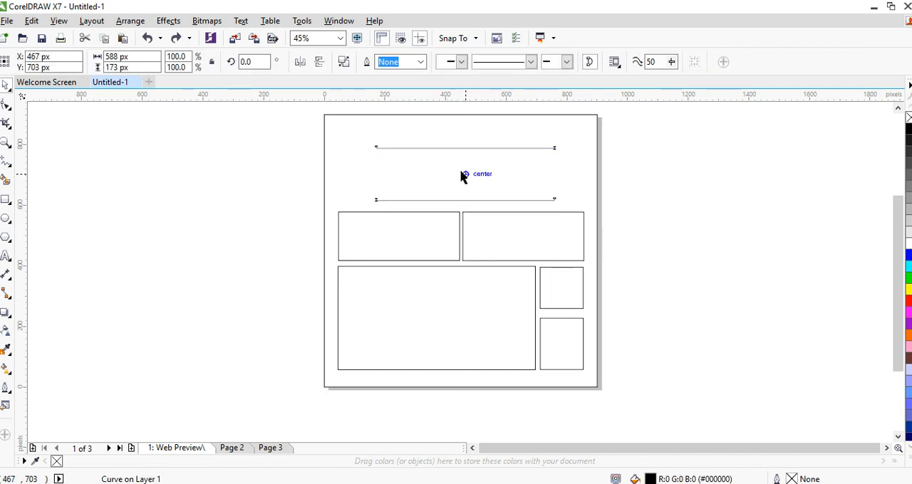
{"action": "left_click", "coordinate": [725, 159]}
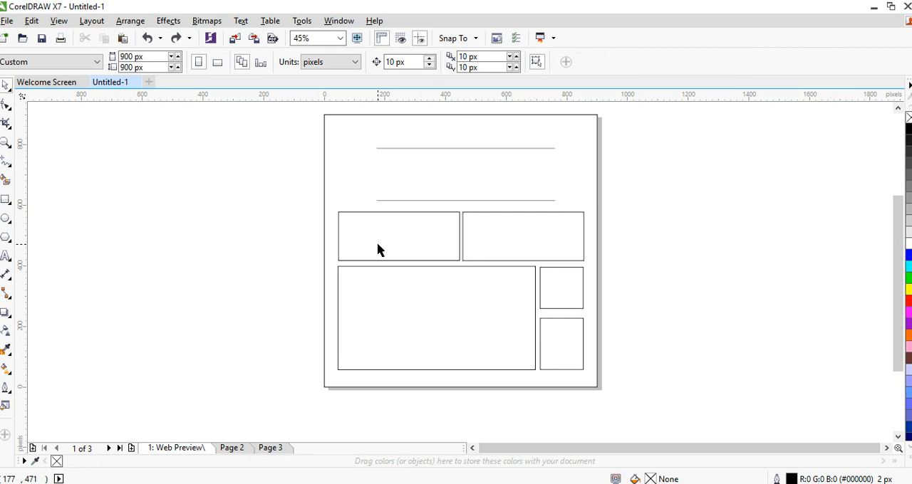
Erase the upper-left corner of the left middle-row rectangle with the 75 px round Eraser
{"action": "left_click", "coordinate": [11, 131]}
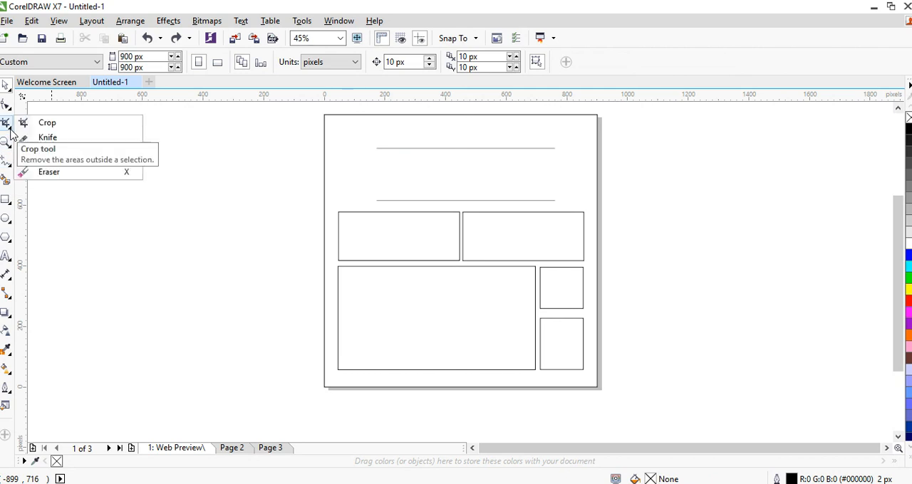
{"action": "left_click", "coordinate": [49, 172]}
{"action": "left_click", "coordinate": [497, 309]}
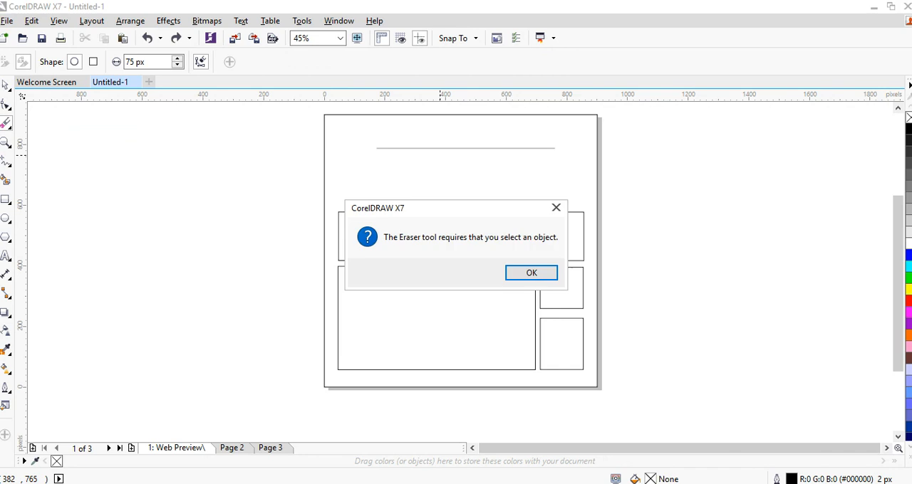
{"action": "left_click", "coordinate": [531, 273]}
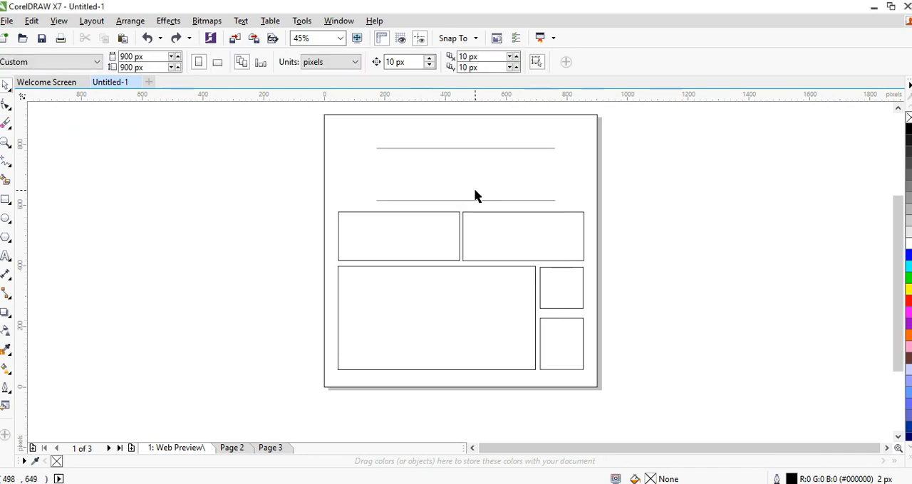
{"action": "left_click", "coordinate": [472, 203]}
{"action": "left_click", "coordinate": [459, 214]}
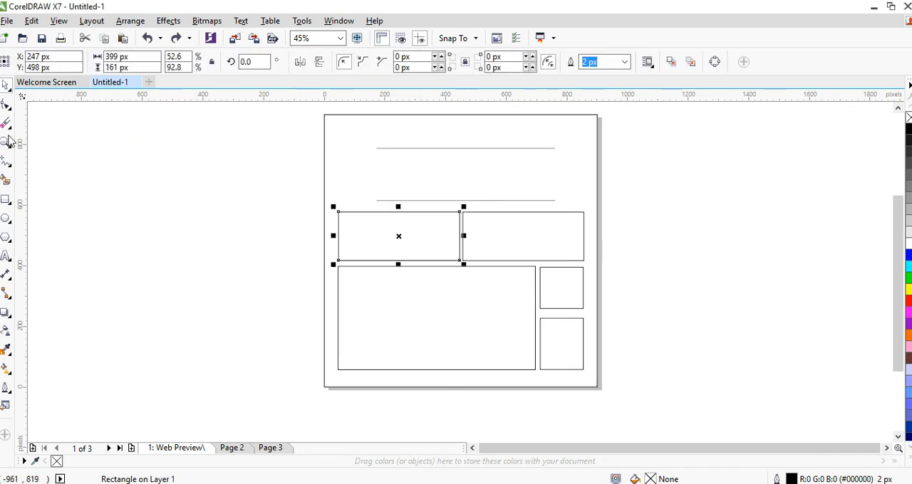
{"action": "left_click", "coordinate": [6, 123]}
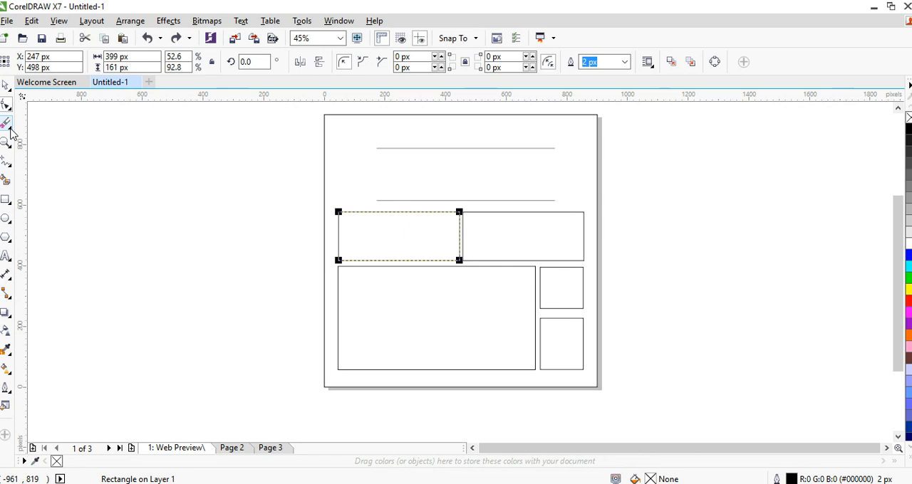
{"action": "left_click", "coordinate": [350, 202]}
{"action": "left_click", "coordinate": [359, 213]}
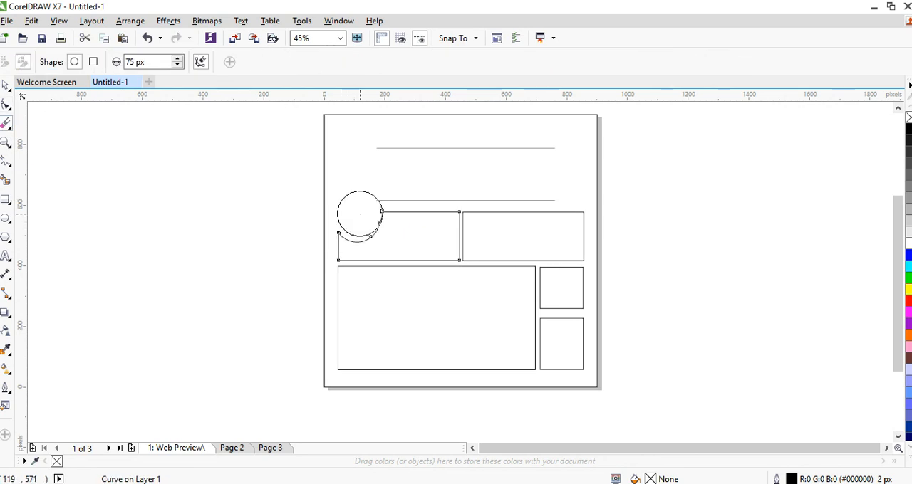
{"action": "key", "text": "space"}
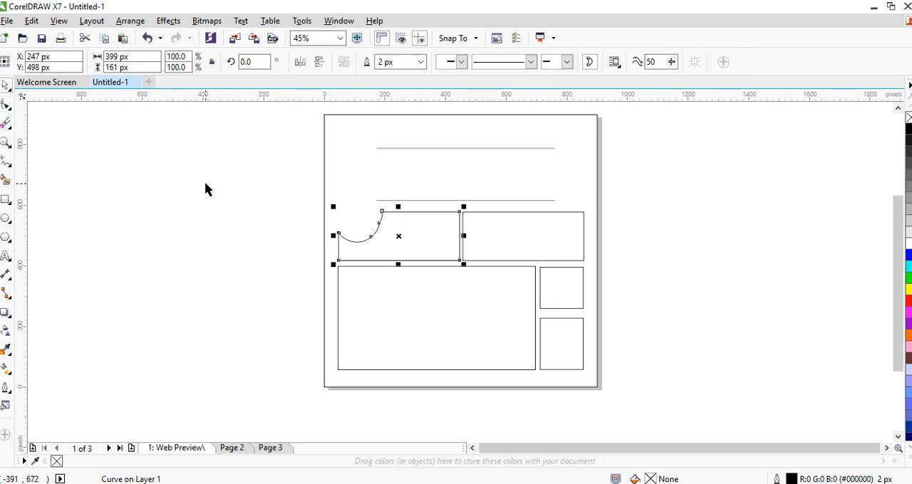
{"action": "left_click", "coordinate": [212, 200]}
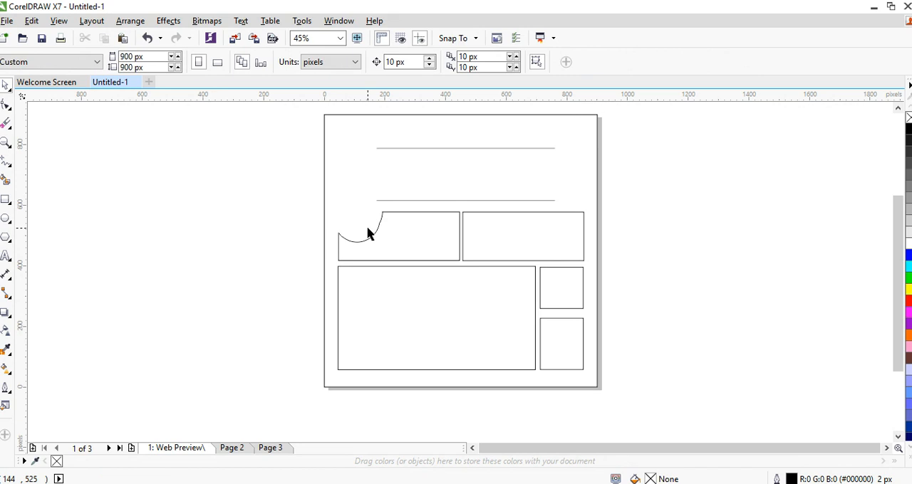
Erase the upper-right corner of the right middle-row rectangle with the 75 px round Eraser
{"action": "key", "text": "space"}
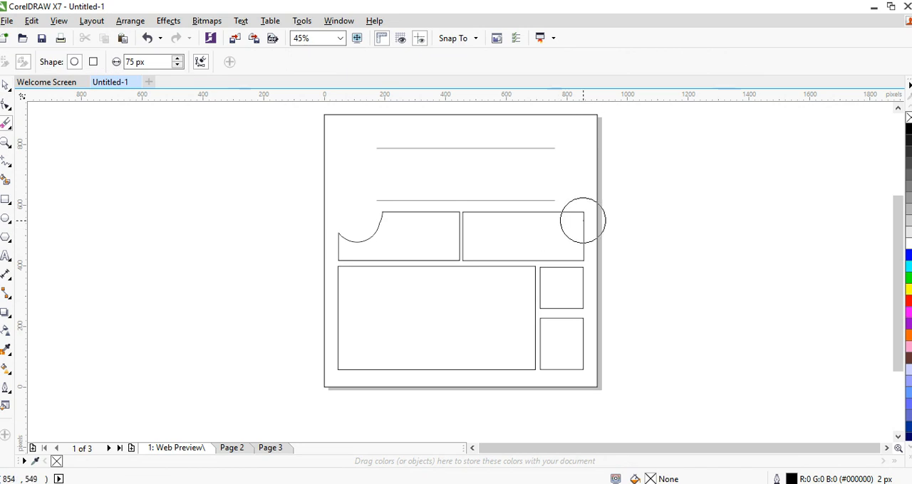
{"action": "left_click", "coordinate": [583, 221]}
{"action": "left_click_drag", "start_coordinate": [583, 222], "coordinate": [577, 217]}
{"action": "key", "text": "space"}
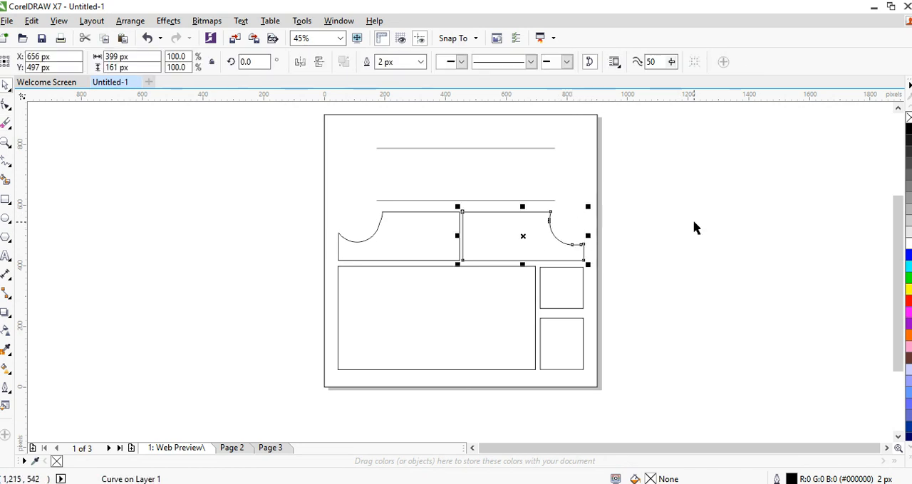
{"action": "left_click", "coordinate": [695, 227]}
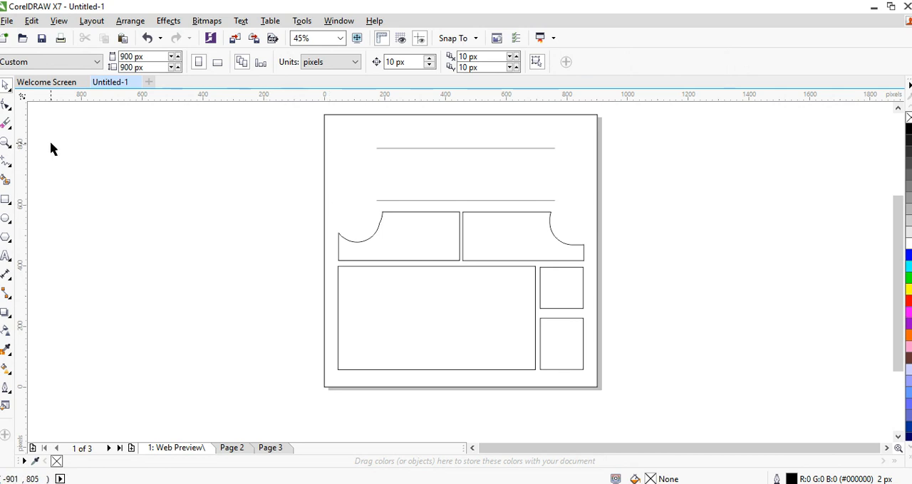
Split the large lower rectangle from its upper to its lower edge with the Knife and nudge the right piece 20 px right
{"action": "left_click", "coordinate": [10, 128]}
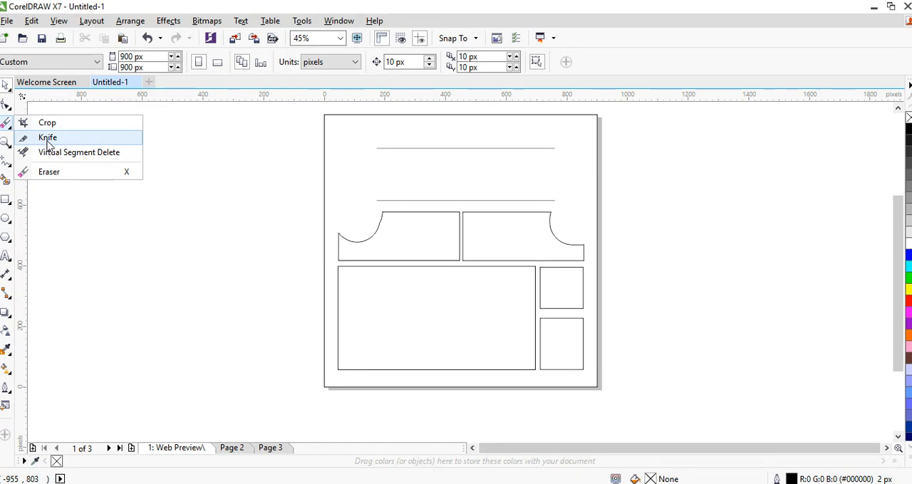
{"action": "left_click", "coordinate": [48, 138]}
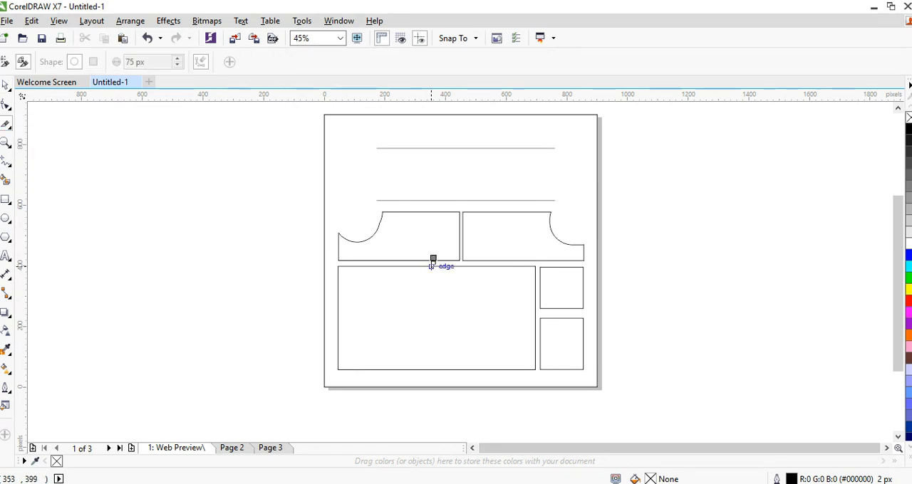
{"action": "left_click_drag", "start_coordinate": [431, 266], "coordinate": [430, 369]}
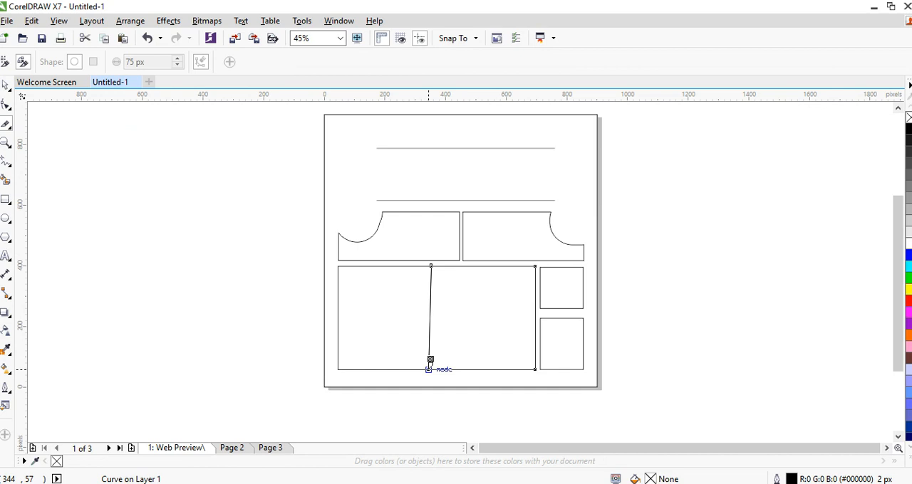
{"action": "key", "text": "space"}
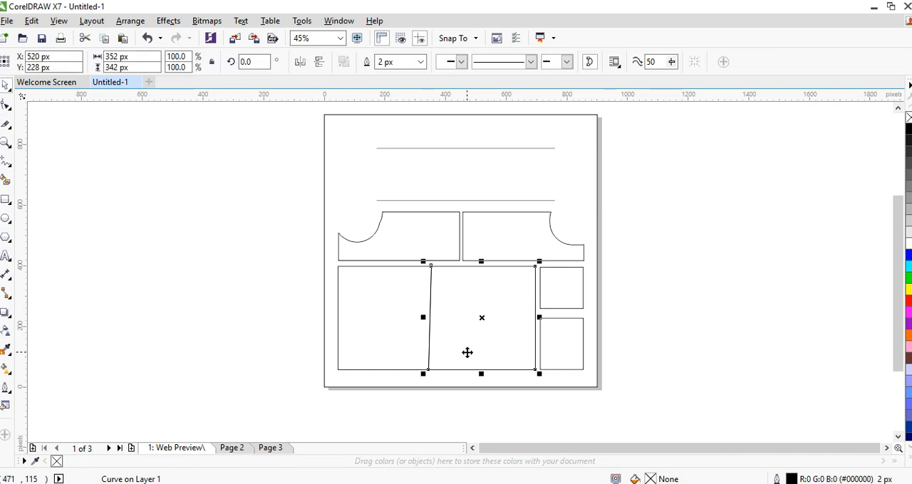
{"action": "key", "text": "Right"}
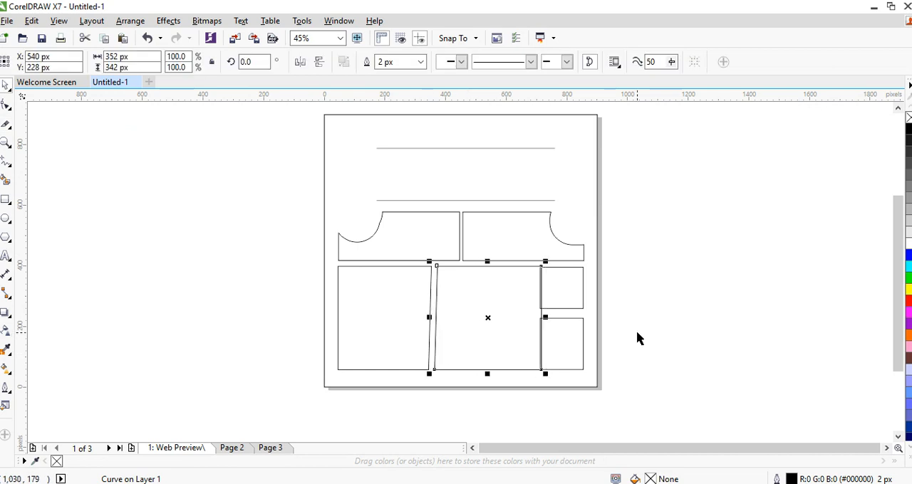
Narrow the right piece of the split lower rectangle from its right edge so it clears the two small rectangles
{"action": "left_click_drag", "start_coordinate": [545, 317], "coordinate": [533, 317]}
{"action": "left_click", "coordinate": [393, 296]}
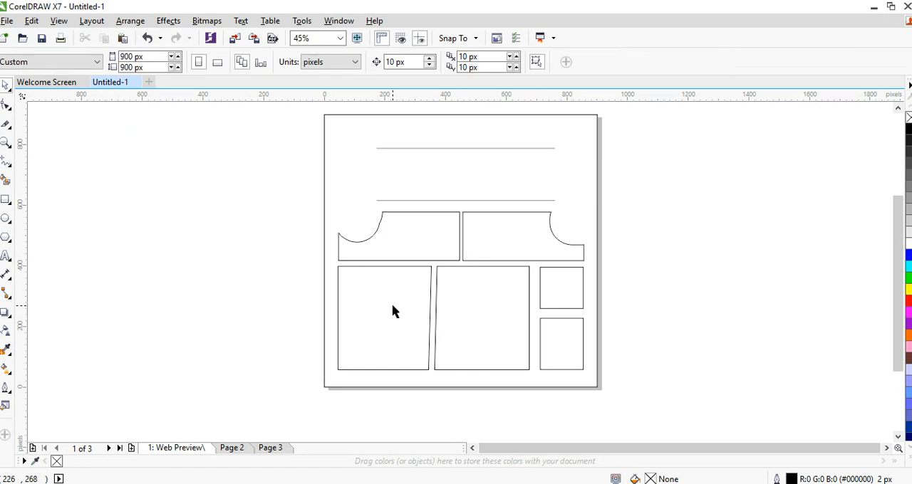
Cut the left lower piece with the Knife from its upper-edge midpoint to its lower-left corner and nudge the right part 10 px right
{"action": "left_click", "coordinate": [393, 307]}
{"action": "key", "text": "space"}
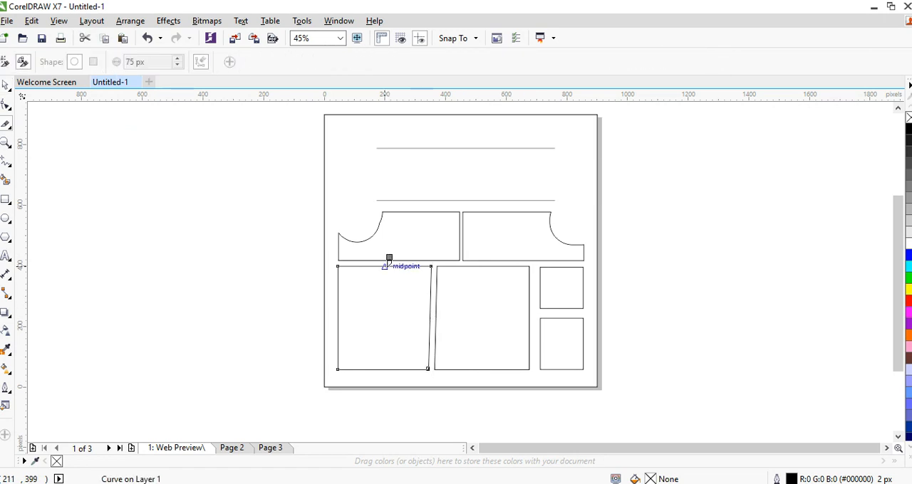
{"action": "left_click", "coordinate": [385, 265]}
{"action": "left_click", "coordinate": [338, 369]}
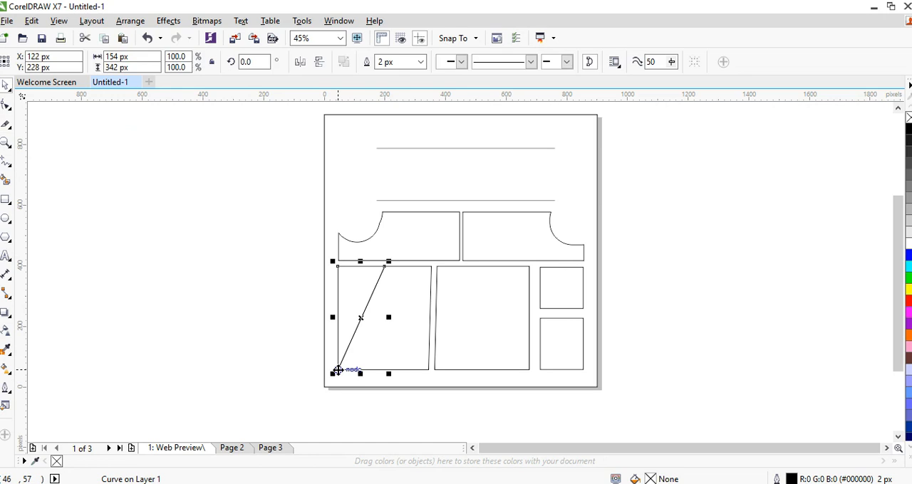
{"action": "key", "text": "space"}
{"action": "left_click", "coordinate": [403, 348]}
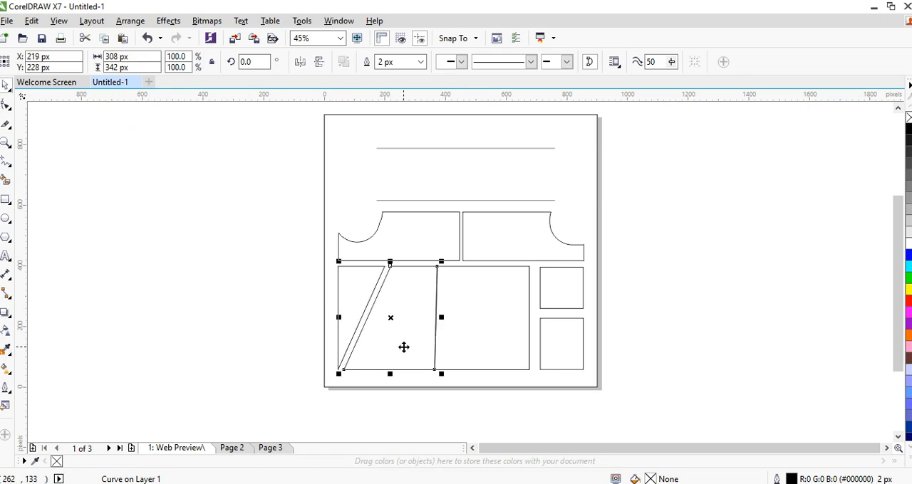
{"action": "key", "text": "Escape"}
{"action": "left_click", "coordinate": [404, 338]}
{"action": "key", "text": "Left"}
{"action": "left_click", "coordinate": [223, 225]}
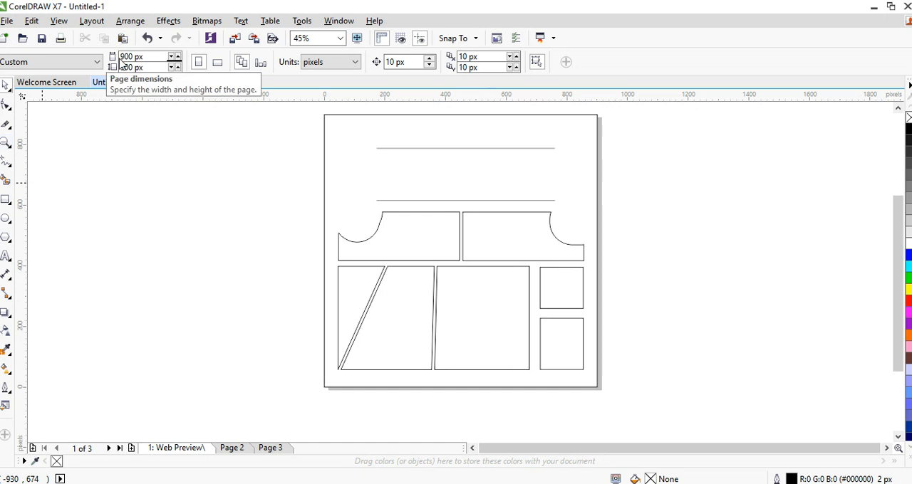
Examine the erased corner of the left middle-row shape up close with the Zoom tool and return to the whole page
{"action": "left_click", "coordinate": [5, 143]}
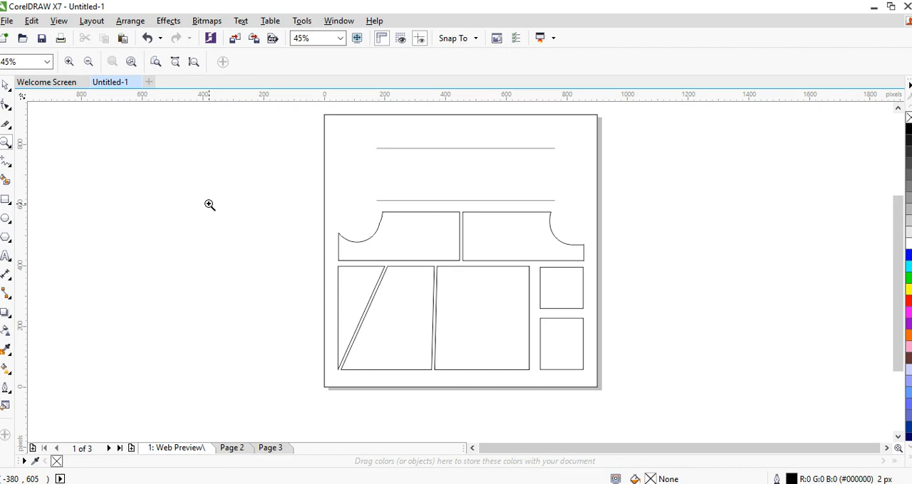
{"action": "left_click", "coordinate": [352, 203]}
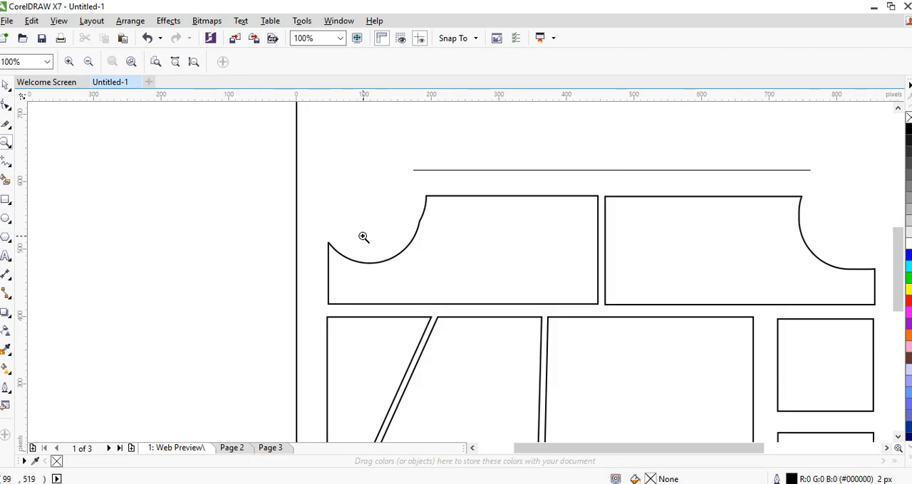
{"action": "left_click", "coordinate": [364, 237]}
{"action": "left_click", "coordinate": [415, 260]}
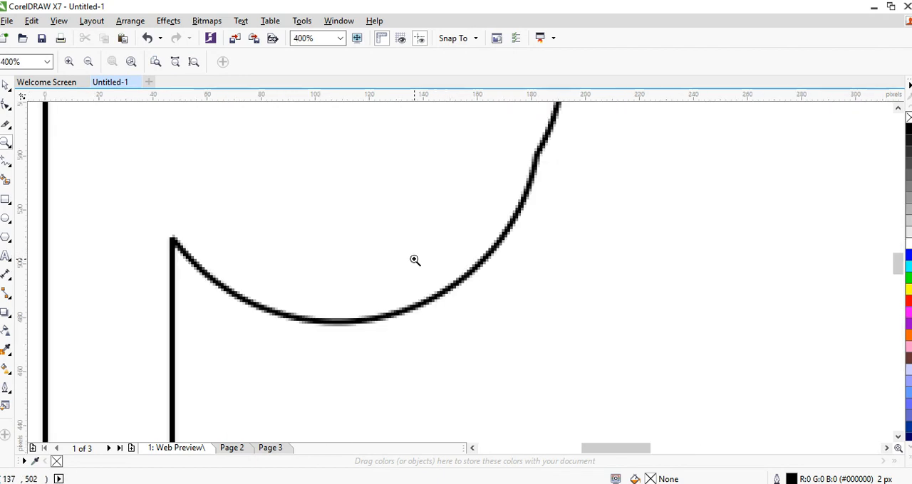
{"action": "right_click", "coordinate": [415, 260]}
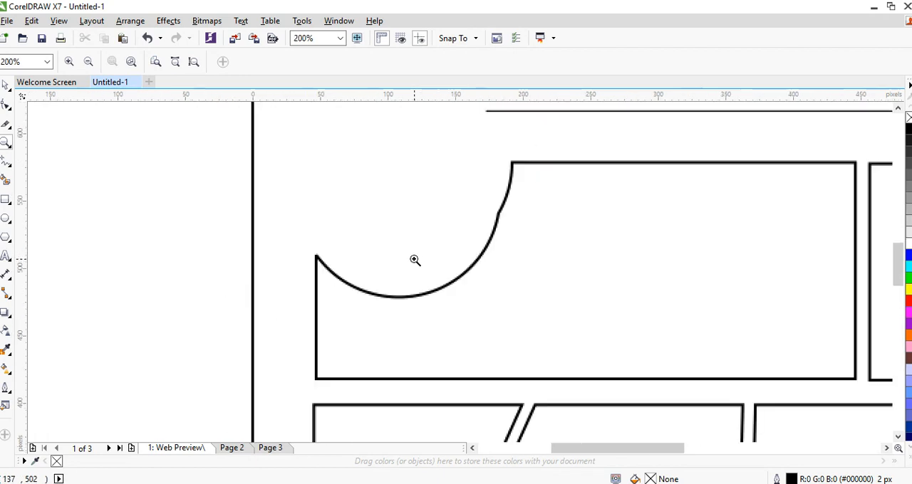
{"action": "right_click", "coordinate": [415, 260]}
{"action": "right_click", "coordinate": [415, 260]}
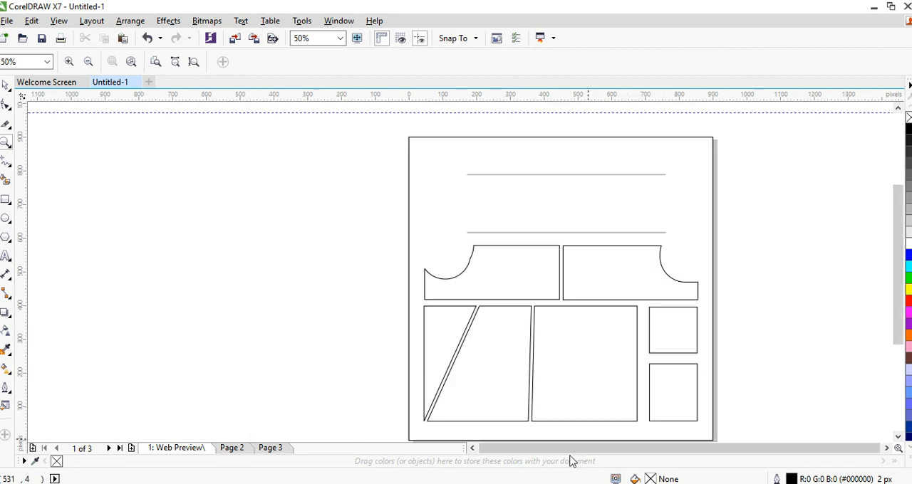
{"action": "right_click", "coordinate": [474, 276]}
{"action": "key", "text": "space"}
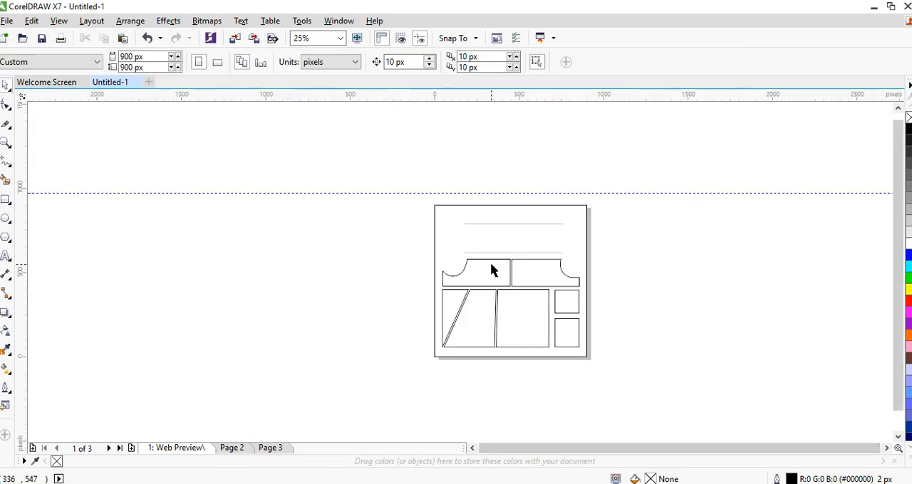
Shift the view of the page back and forth with the Pan tool
{"action": "left_click", "coordinate": [10, 148]}
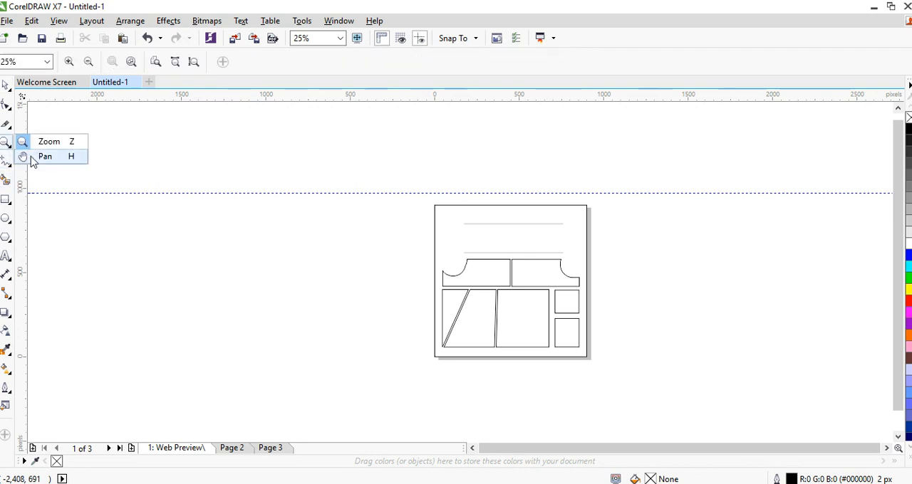
{"action": "left_click", "coordinate": [32, 159]}
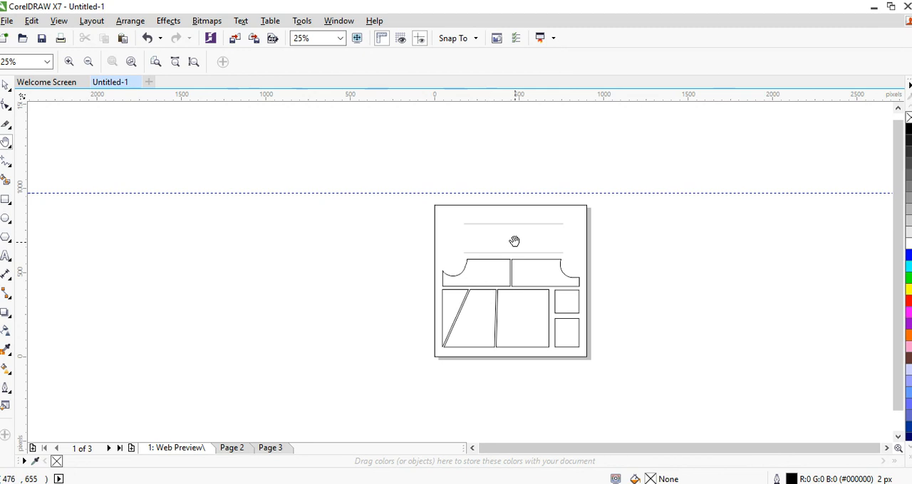
{"action": "left_click_drag", "start_coordinate": [484, 230], "coordinate": [348, 203]}
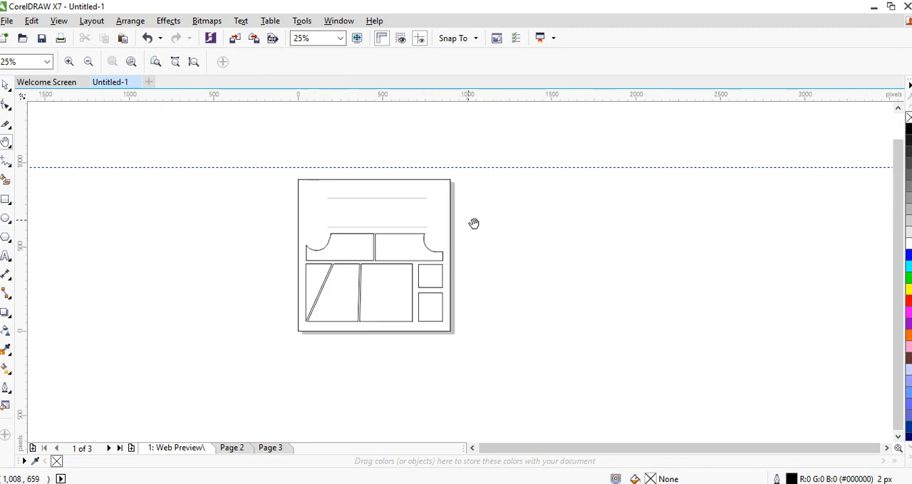
{"action": "left_click_drag", "start_coordinate": [390, 316], "coordinate": [504, 348]}
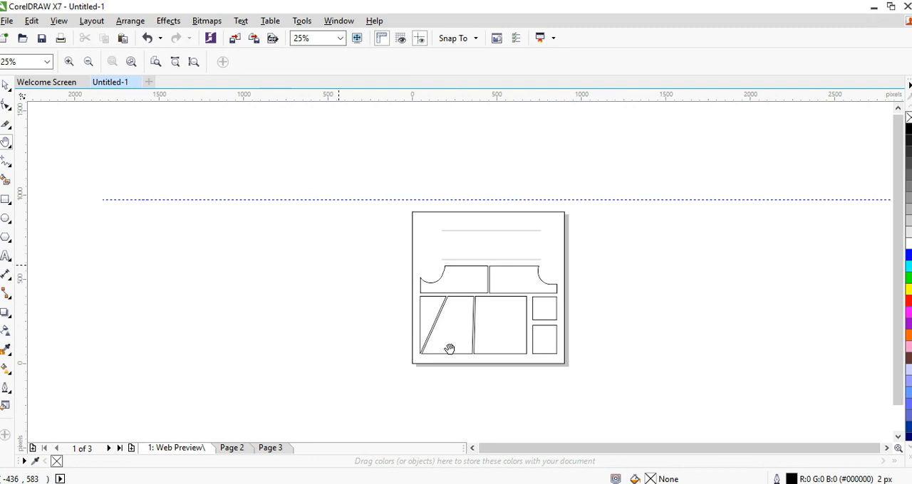
{"action": "left_click_drag", "start_coordinate": [450, 349], "coordinate": [379, 329]}
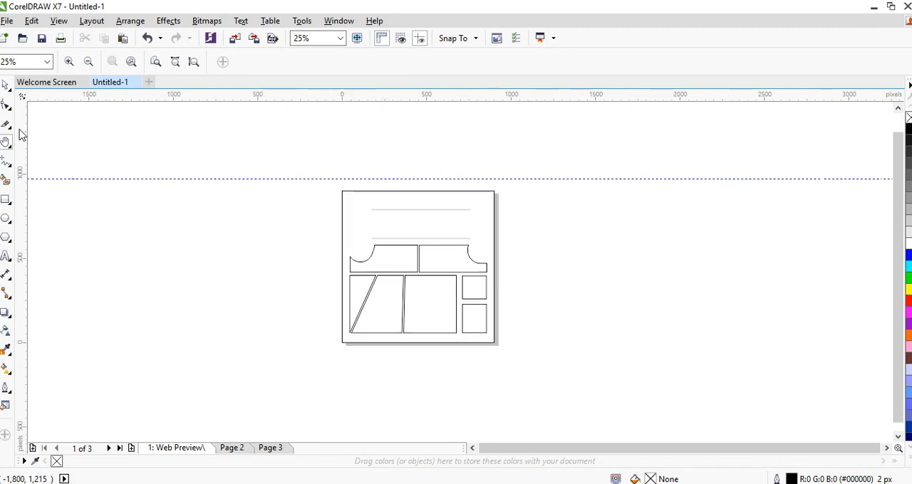
{"action": "key", "text": "space"}
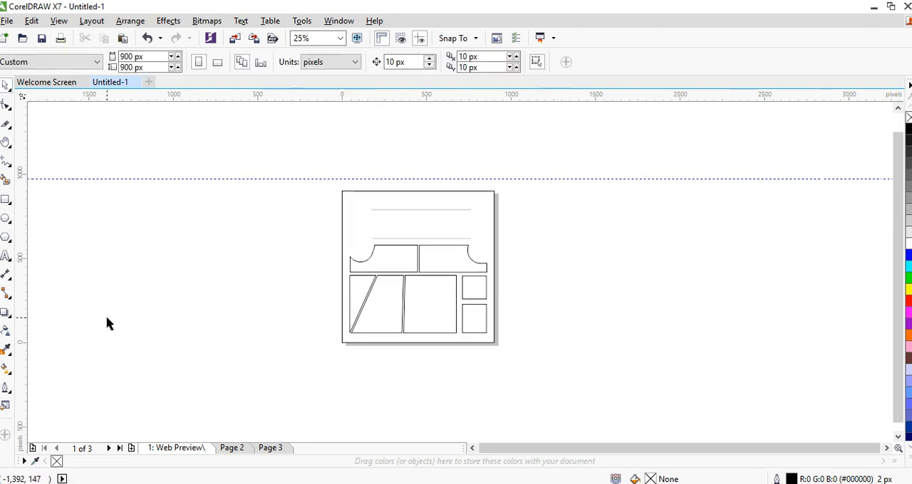
Try drawing a curve left of the page with the Freehand tool and delete it
{"action": "left_click", "coordinate": [9, 169]}
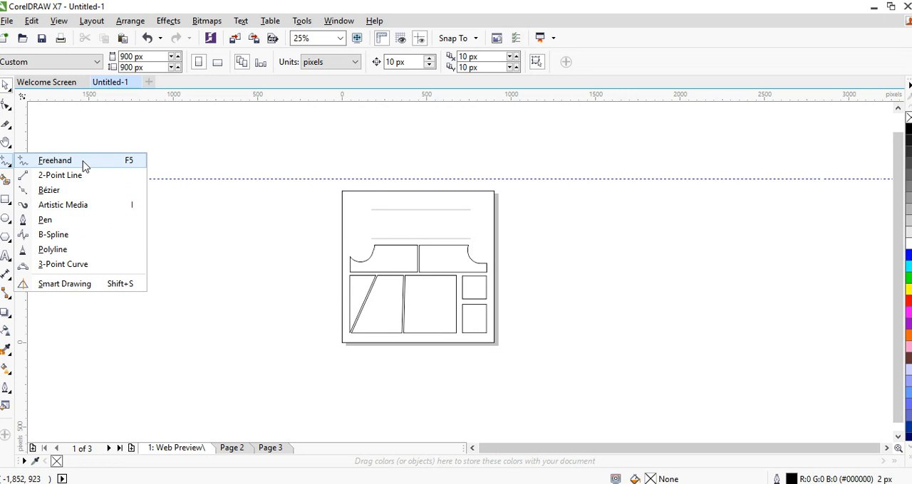
{"action": "left_click", "coordinate": [55, 161]}
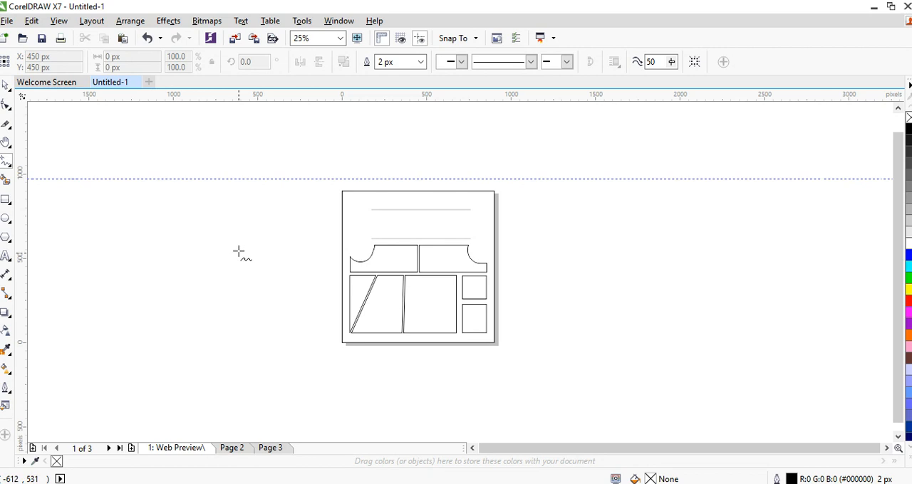
{"action": "mouse_move", "coordinate": [239, 252]}
{"action": "left_mouse_down"}
{"action": "mouse_move", "coordinate": [262, 226]}
{"action": "mouse_move", "coordinate": [283, 263]}
{"action": "left_mouse_up"}
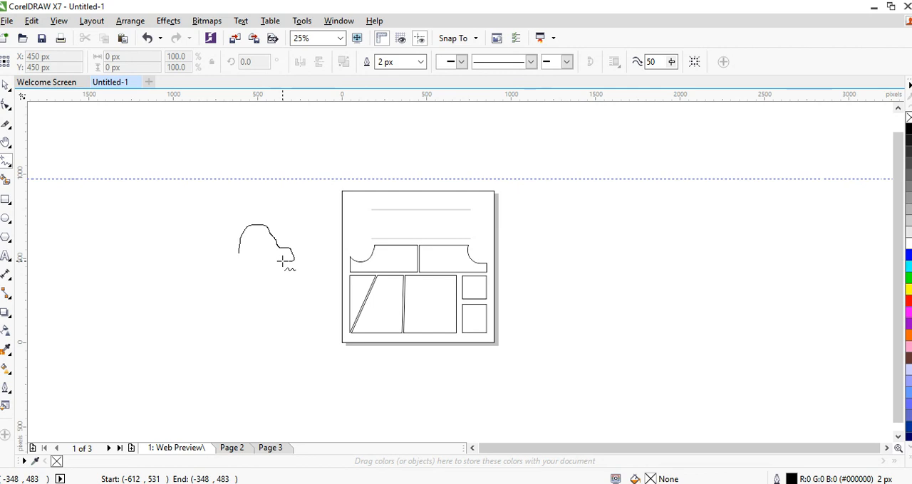
{"action": "mouse_move", "coordinate": [283, 262]}
{"action": "left_mouse_down"}
{"action": "mouse_move", "coordinate": [223, 278]}
{"action": "mouse_move", "coordinate": [258, 288]}
{"action": "left_mouse_up"}
{"action": "key", "text": "Delete"}
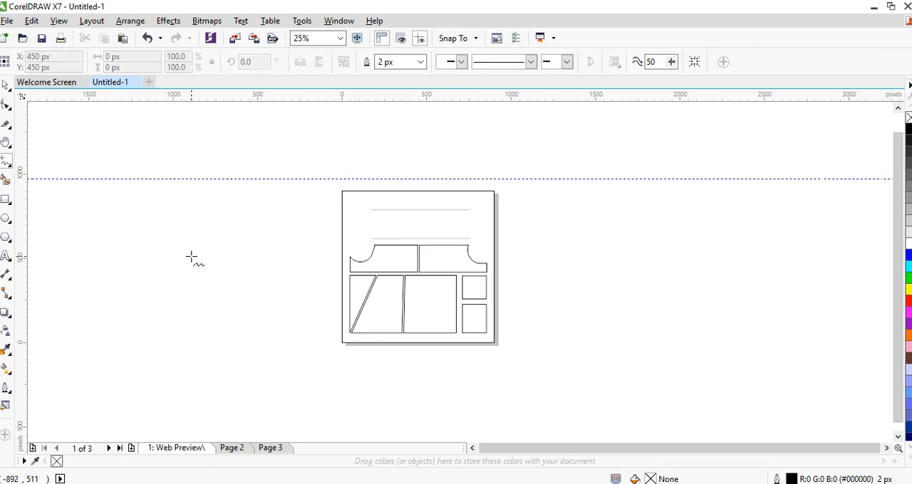
Sketch a freehand hair outline with two small eyes left of the page, about 370 by 300 px overall, and place the second eye beside the first
{"action": "mouse_move", "coordinate": [191, 256]}
{"action": "left_mouse_down"}
{"action": "mouse_move", "coordinate": [197, 268]}
{"action": "mouse_move", "coordinate": [254, 258]}
{"action": "mouse_move", "coordinate": [248, 265]}
{"action": "mouse_move", "coordinate": [232, 246]}
{"action": "mouse_move", "coordinate": [211, 244]}
{"action": "mouse_move", "coordinate": [193, 259]}
{"action": "mouse_move", "coordinate": [225, 258]}
{"action": "left_mouse_up"}
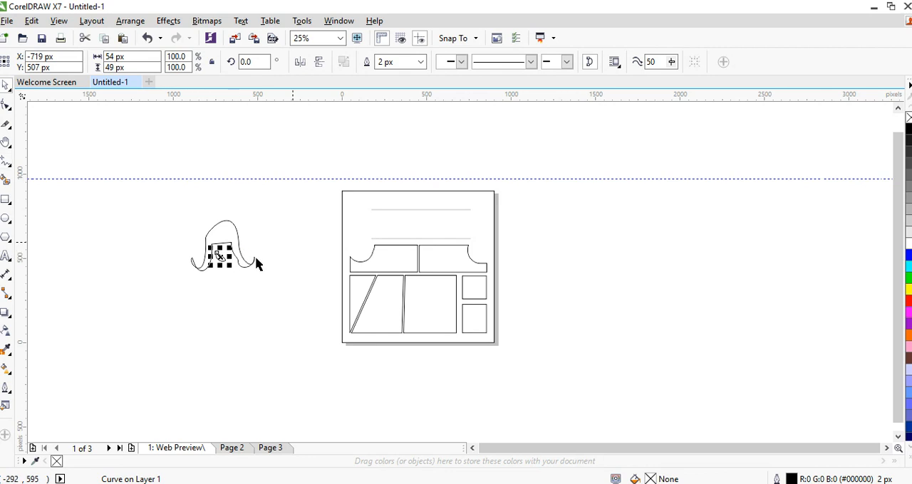
{"action": "left_click", "coordinate": [293, 240]}
{"action": "left_click", "coordinate": [218, 253]}
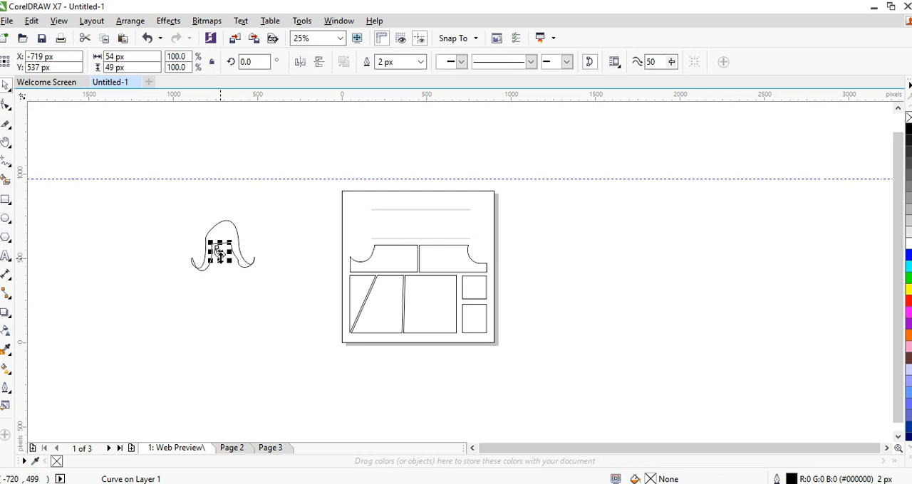
{"action": "left_click_drag", "start_coordinate": [221, 253], "coordinate": [228, 251]}
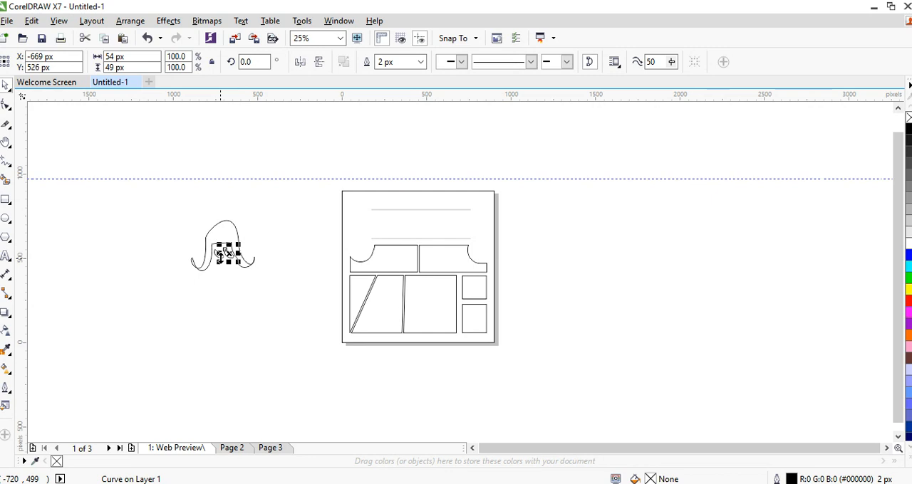
{"action": "left_click", "coordinate": [302, 239]}
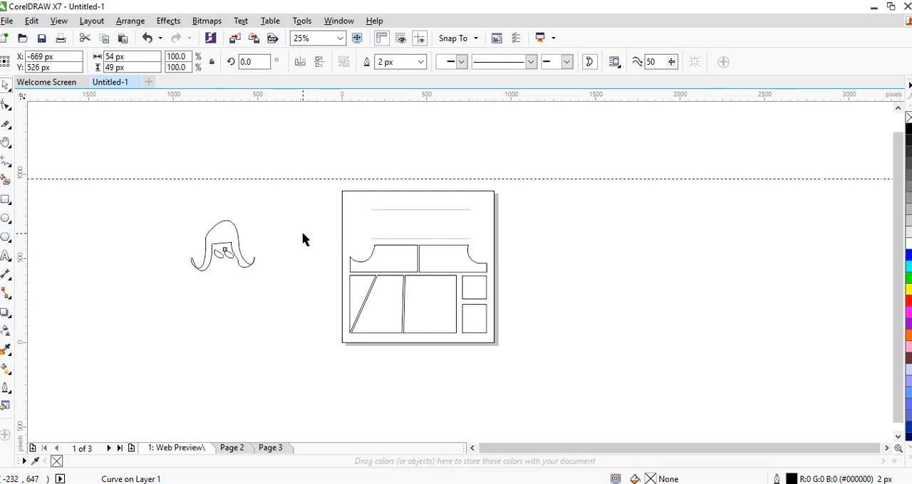
{"action": "left_click_drag", "start_coordinate": [299, 206], "coordinate": [147, 316]}
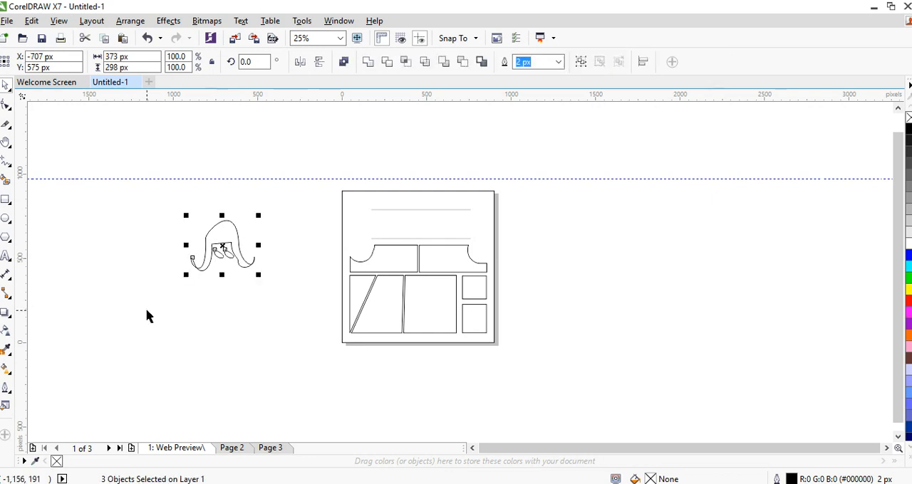
{"action": "left_click", "coordinate": [94, 257]}
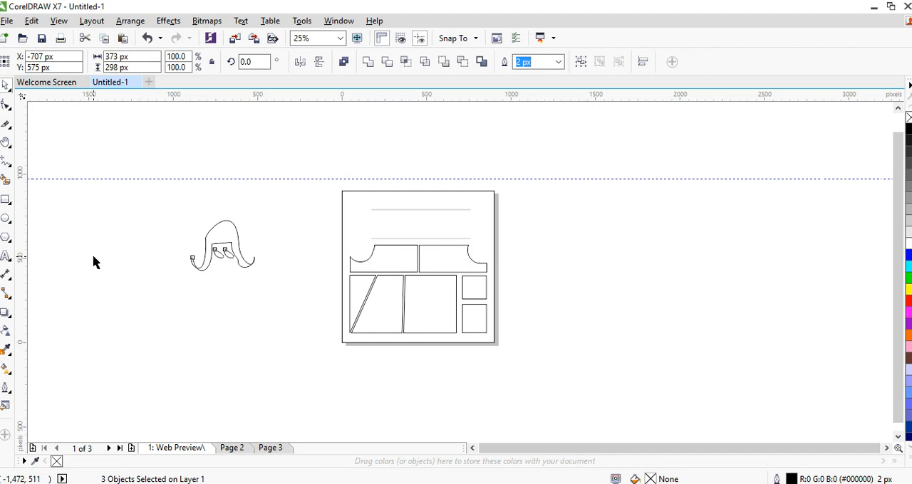
Draw a vertical 2-Point Line about 612 px long between the freehand sketch and the page
{"action": "left_click", "coordinate": [11, 166]}
{"action": "left_click", "coordinate": [11, 166]}
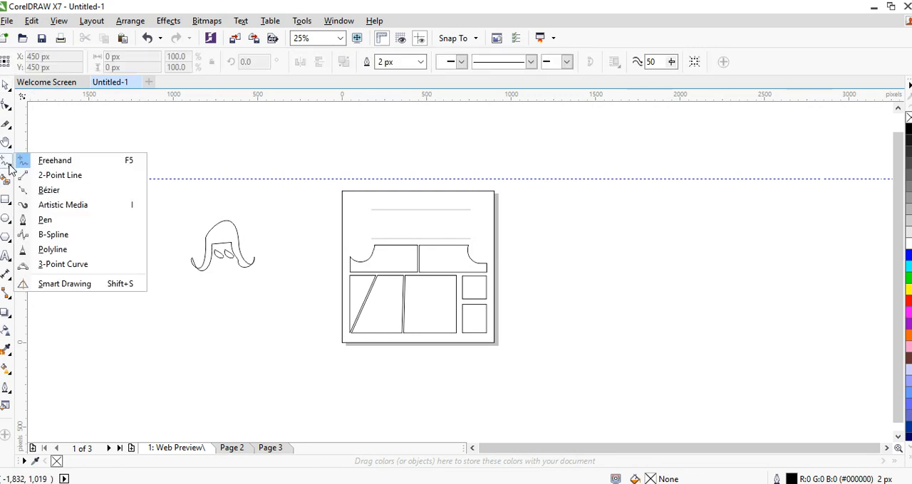
{"action": "left_click", "coordinate": [11, 166]}
{"action": "left_click", "coordinate": [11, 166]}
{"action": "left_click", "coordinate": [45, 176]}
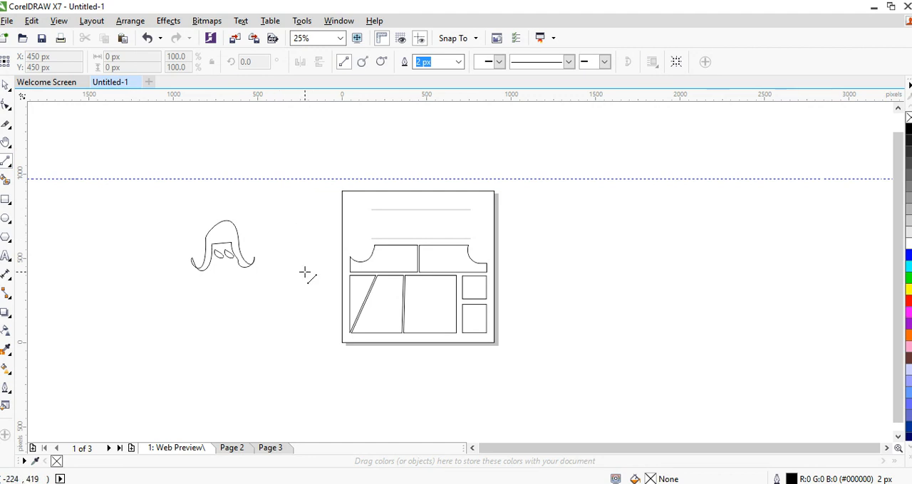
{"action": "left_click_drag", "start_coordinate": [308, 212], "coordinate": [308, 318]}
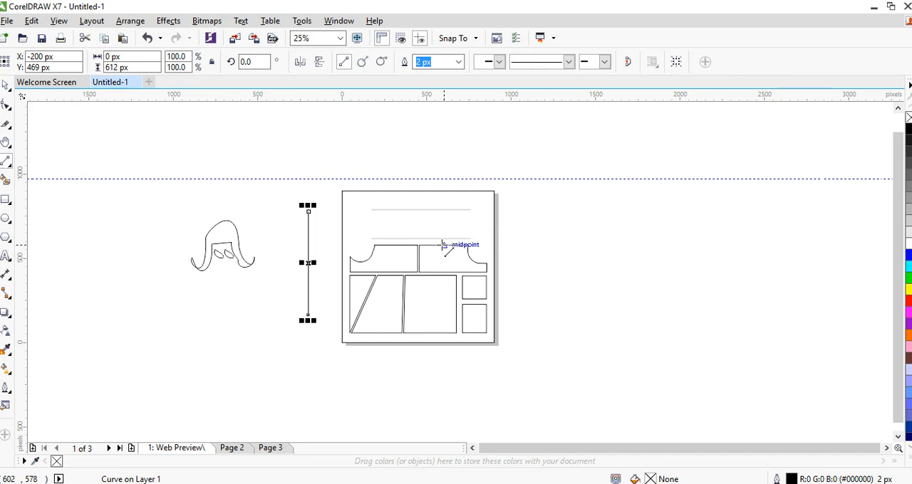
{"action": "key", "text": "space"}
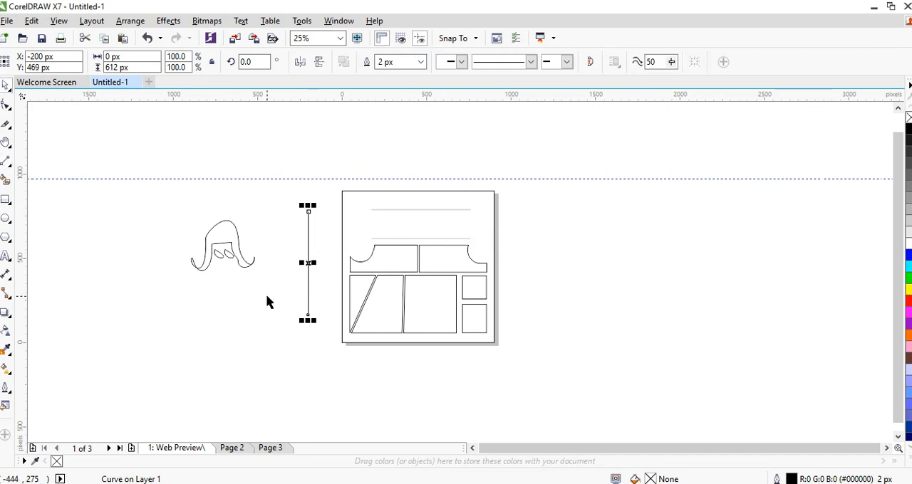
Try a rectangle of about 424 by 656 px left of the sketch, narrow it to 4 px wide, and delete it
{"action": "left_click", "coordinate": [7, 201]}
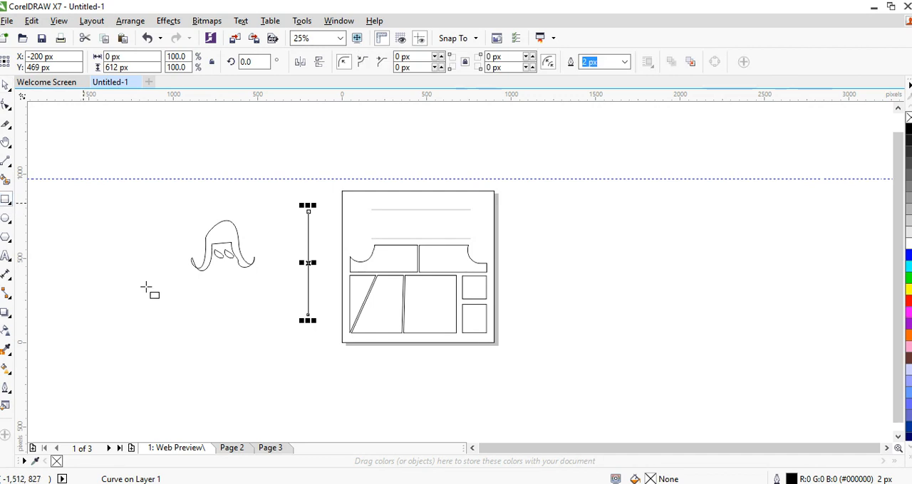
{"action": "left_click_drag", "start_coordinate": [82, 202], "coordinate": [155, 314]}
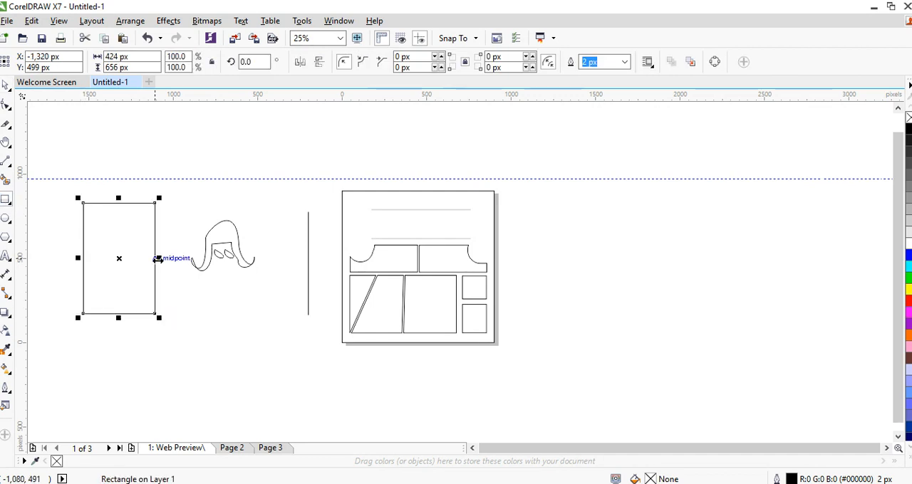
{"action": "left_click_drag", "start_coordinate": [157, 259], "coordinate": [84, 259]}
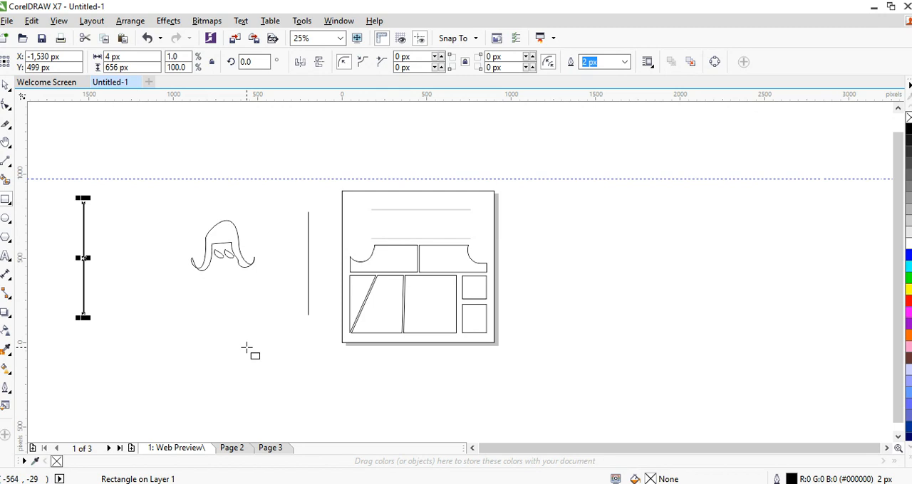
{"action": "key", "text": "Delete"}
{"action": "key", "text": "space"}
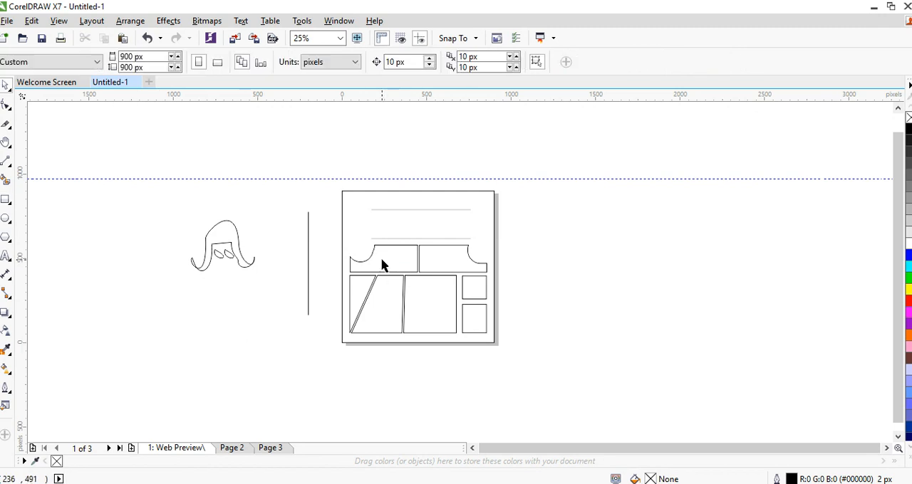
Thicken the vertical line between the freehand sketch and the page, trying a 16 px outline width and settling on 25 px
{"action": "left_click", "coordinate": [308, 263]}
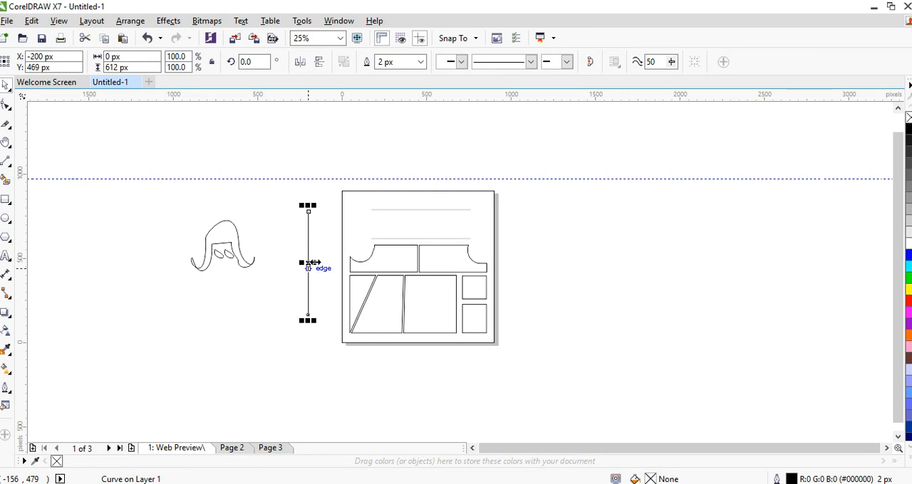
{"action": "left_click", "coordinate": [250, 186]}
{"action": "left_click", "coordinate": [309, 259]}
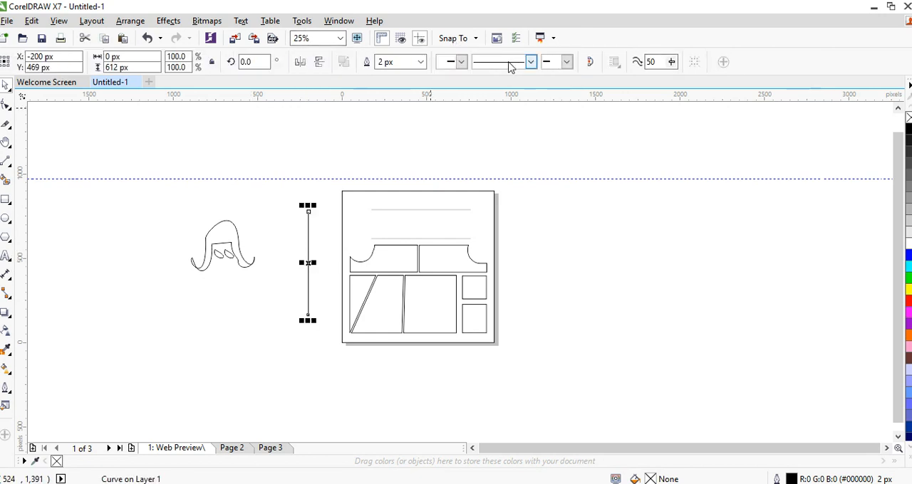
{"action": "left_click", "coordinate": [421, 63]}
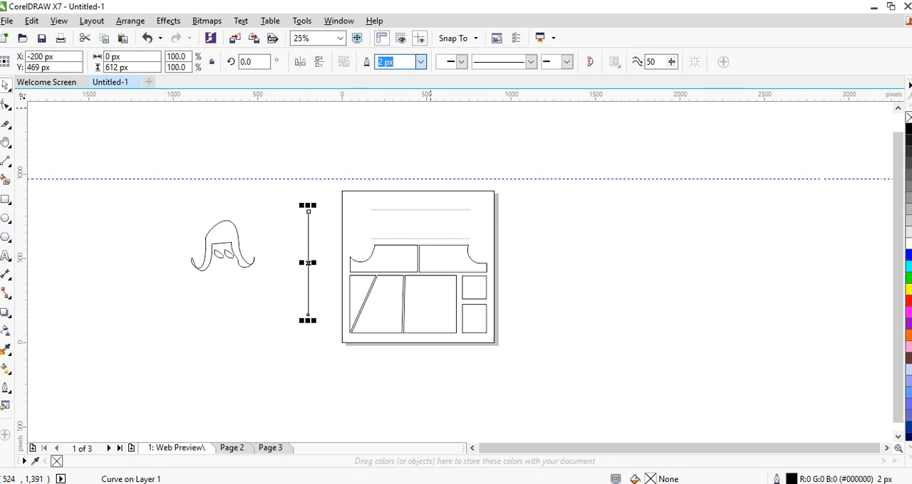
{"action": "type", "text": "16"}
{"action": "key", "text": "Return"}
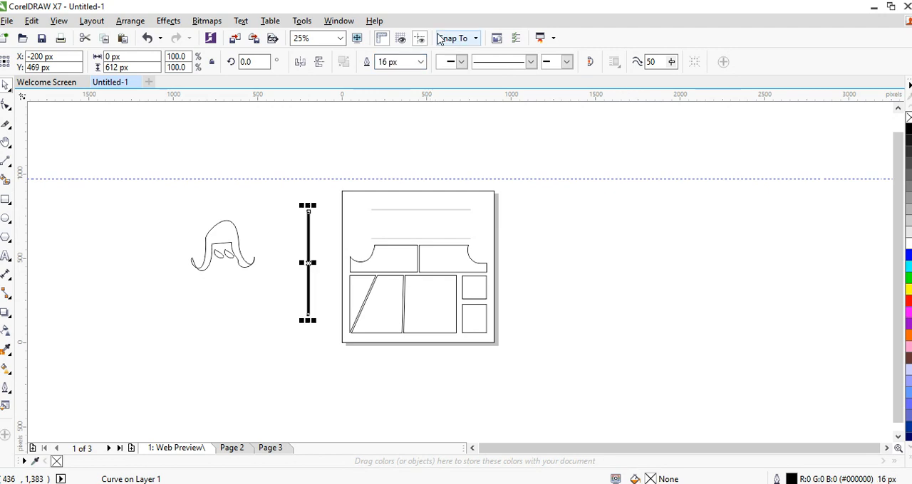
{"action": "left_click", "coordinate": [396, 62]}
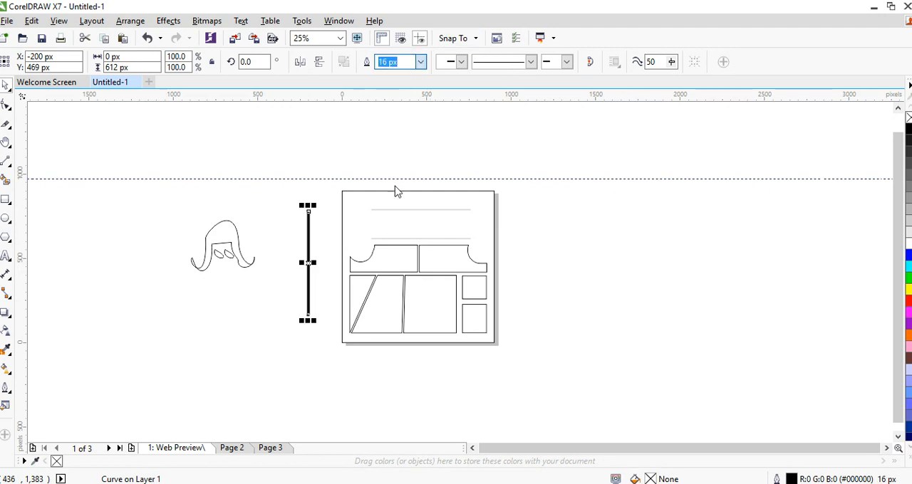
{"action": "type", "text": "25"}
{"action": "key", "text": "Return"}
{"action": "left_click", "coordinate": [396, 62]}
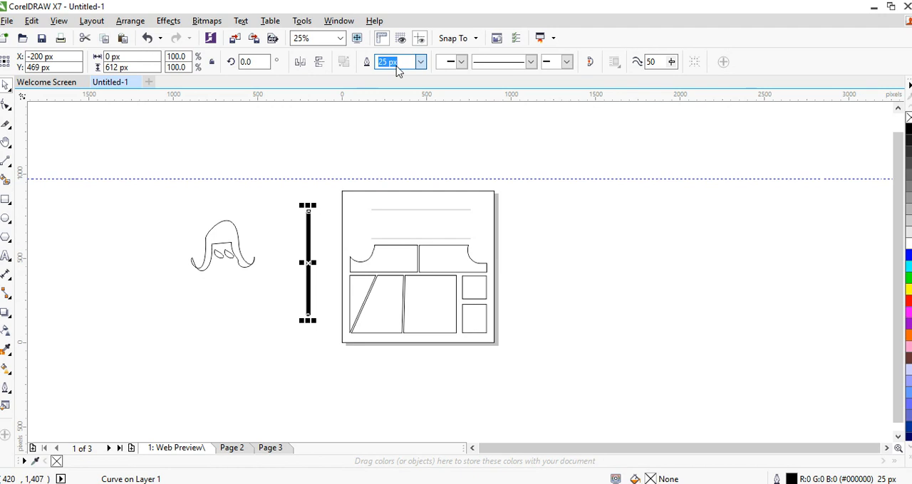
Add a large notched arrowhead to the start of the vertical line and a triangle-with-bar arrowhead to its end
{"action": "left_click", "coordinate": [461, 62]}
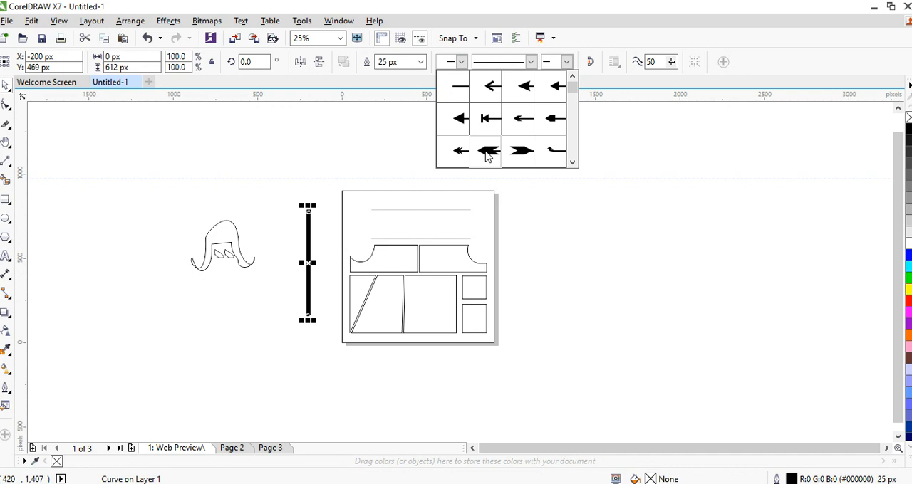
{"action": "left_click", "coordinate": [487, 151]}
{"action": "left_click", "coordinate": [291, 298]}
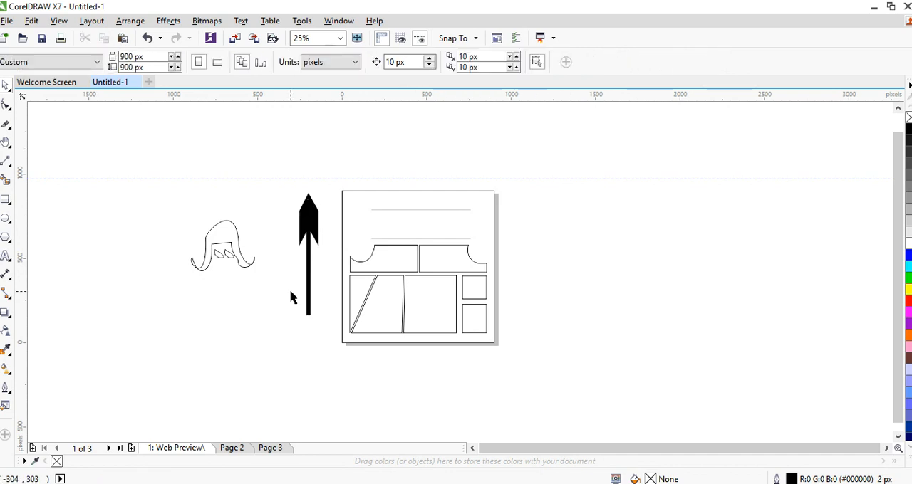
{"action": "left_click", "coordinate": [308, 243]}
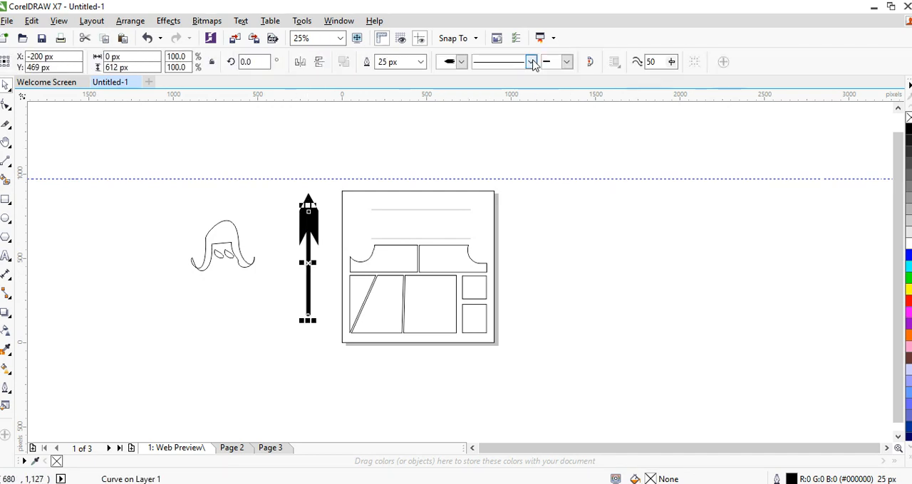
{"action": "left_click", "coordinate": [566, 62]}
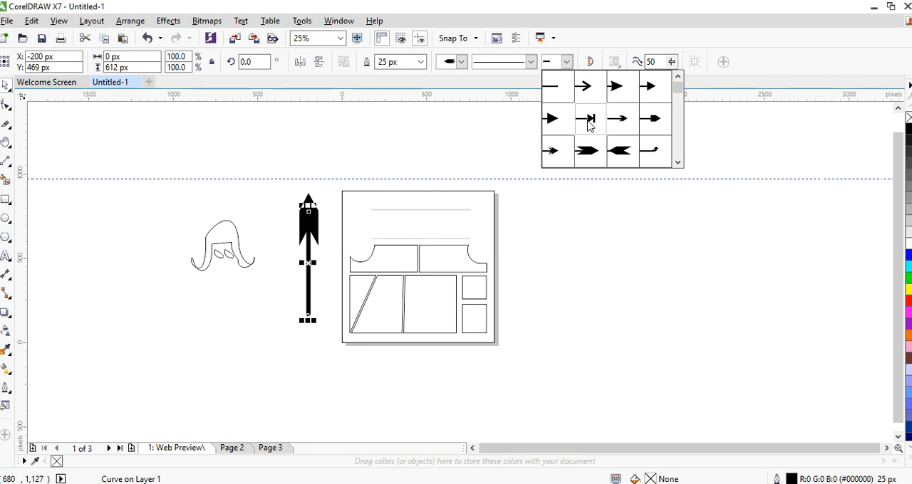
{"action": "left_click", "coordinate": [590, 122]}
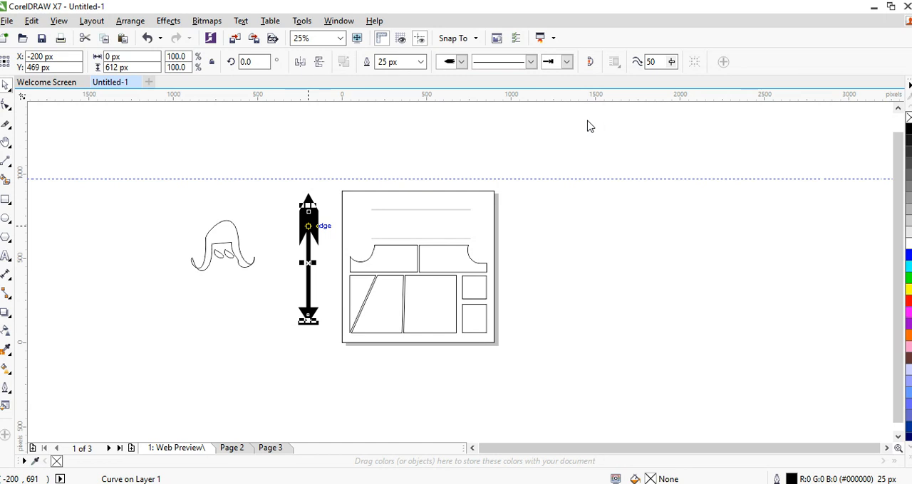
Try a widely spaced dotted style on the double-headed line, and replace it with the closely spaced dotted style
{"action": "left_click", "coordinate": [530, 62]}
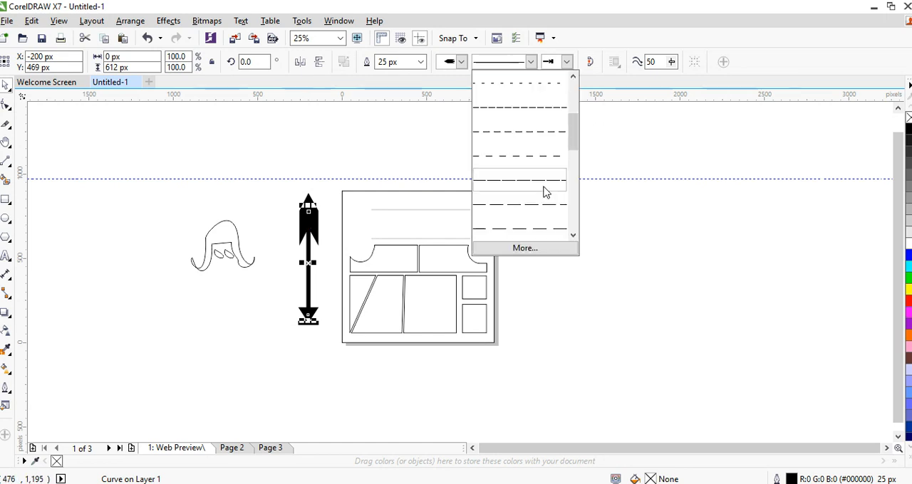
{"action": "left_click_drag", "start_coordinate": [576, 132], "coordinate": [575, 191]}
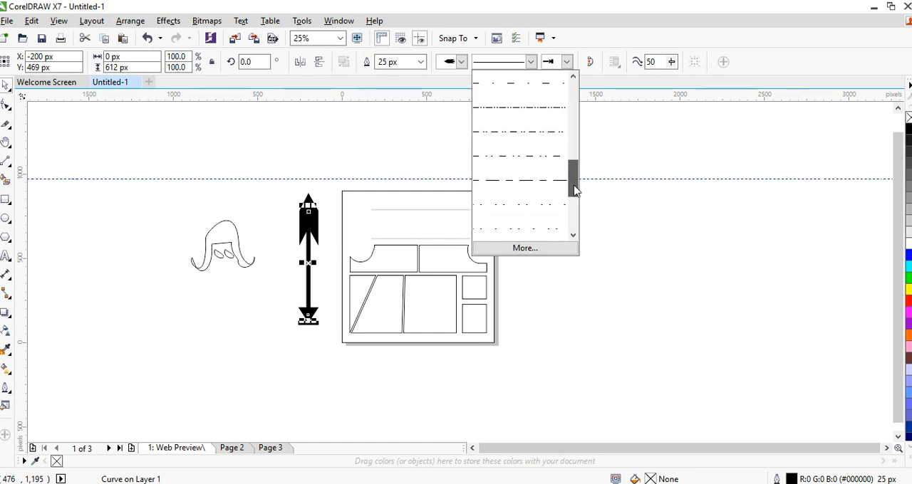
{"action": "left_click", "coordinate": [485, 228]}
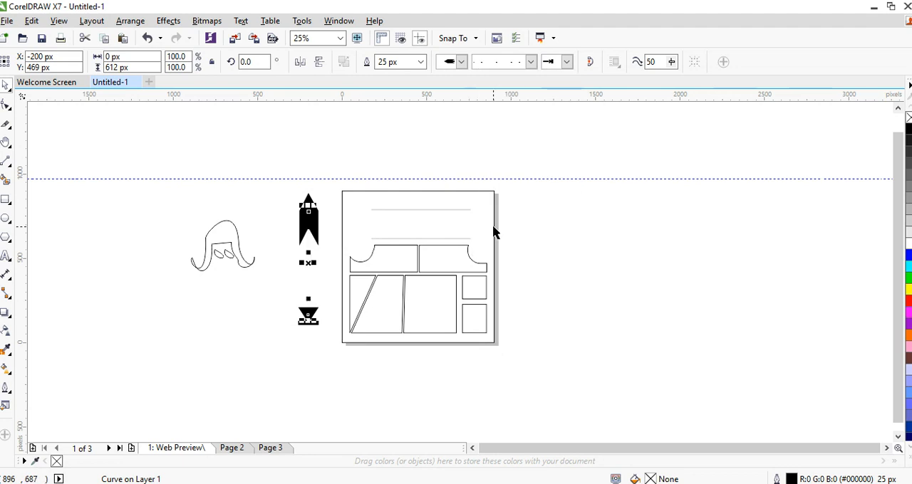
{"action": "left_click", "coordinate": [530, 62]}
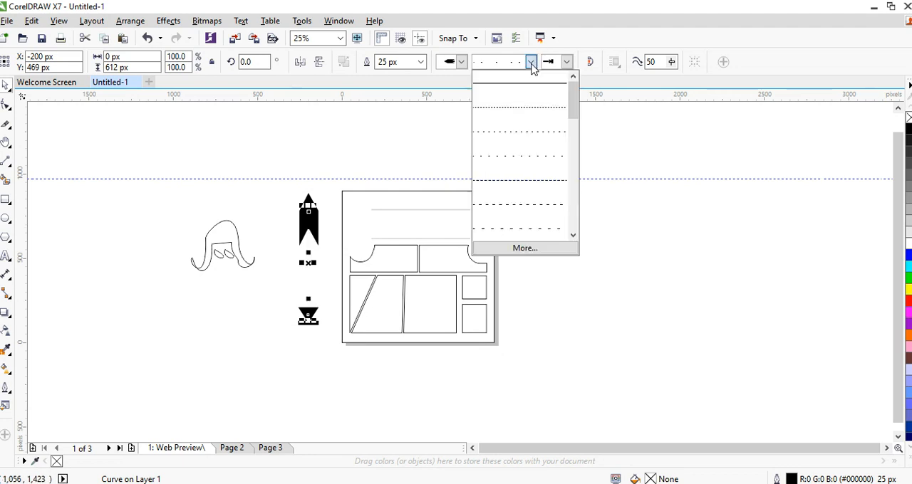
{"action": "left_click", "coordinate": [518, 107]}
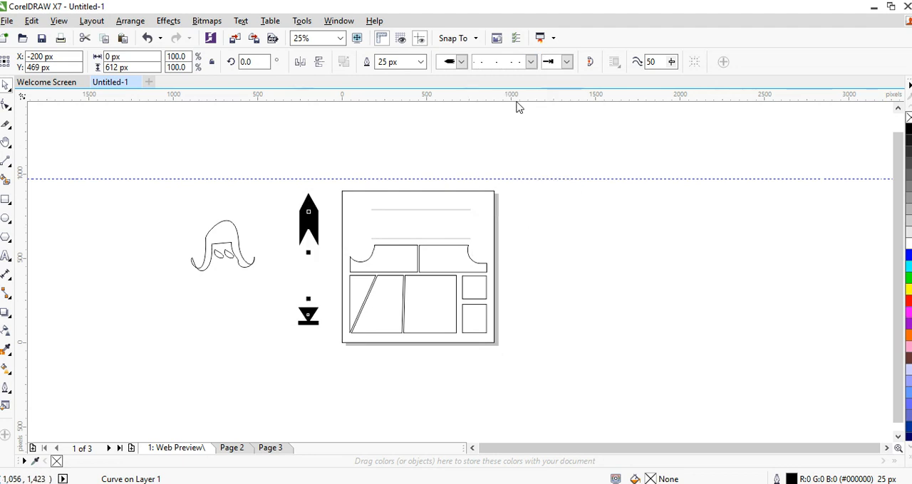
{"action": "left_click", "coordinate": [320, 299]}
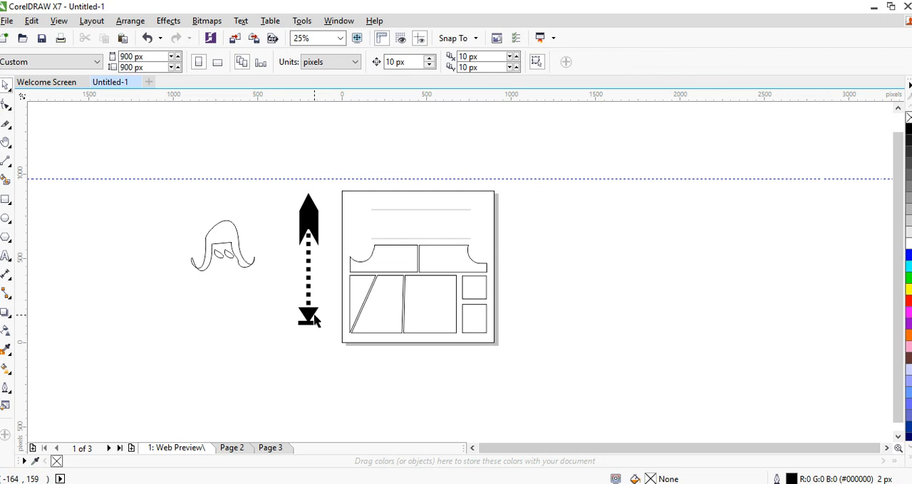
Stretch the dotted arrow line downward past the bottom of the page to about 1,125 px long
{"action": "left_click", "coordinate": [311, 318]}
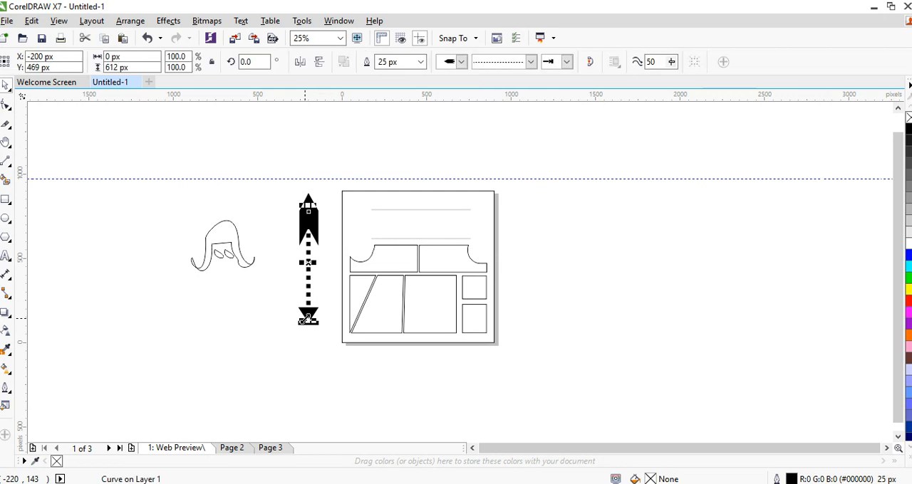
{"action": "left_click_drag", "start_coordinate": [308, 317], "coordinate": [309, 403]}
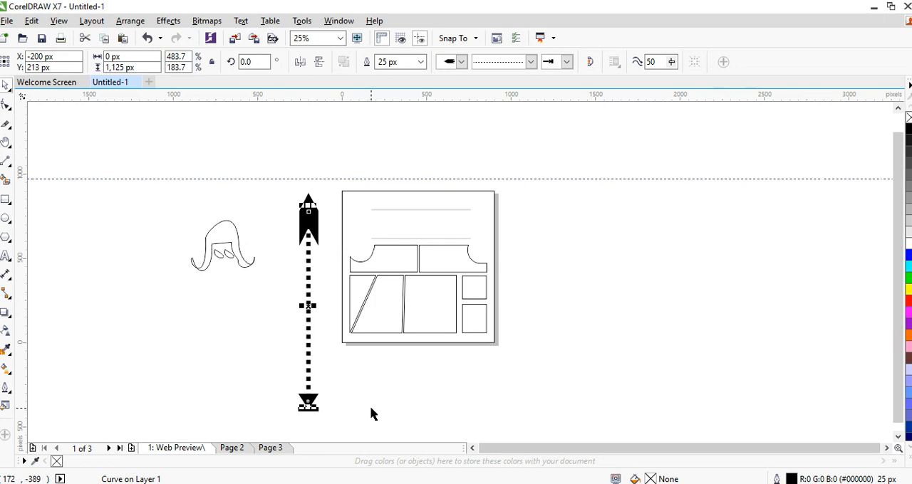
{"action": "left_click", "coordinate": [394, 388]}
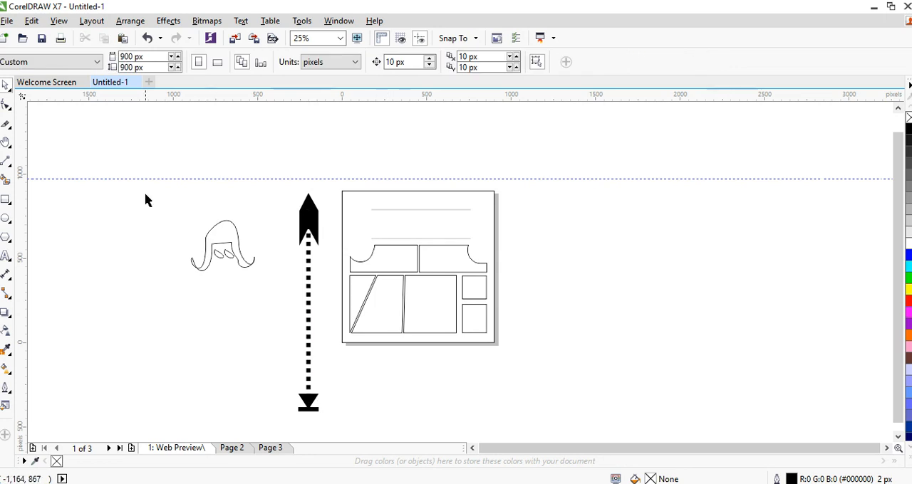
{"action": "left_click_drag", "start_coordinate": [146, 197], "coordinate": [534, 318]}
{"action": "left_click", "coordinate": [531, 313]}
Draw a small teardrop-shaped Bézier curve with a short tail and place it just left of the hair sketch
{"action": "left_click", "coordinate": [6, 162]}
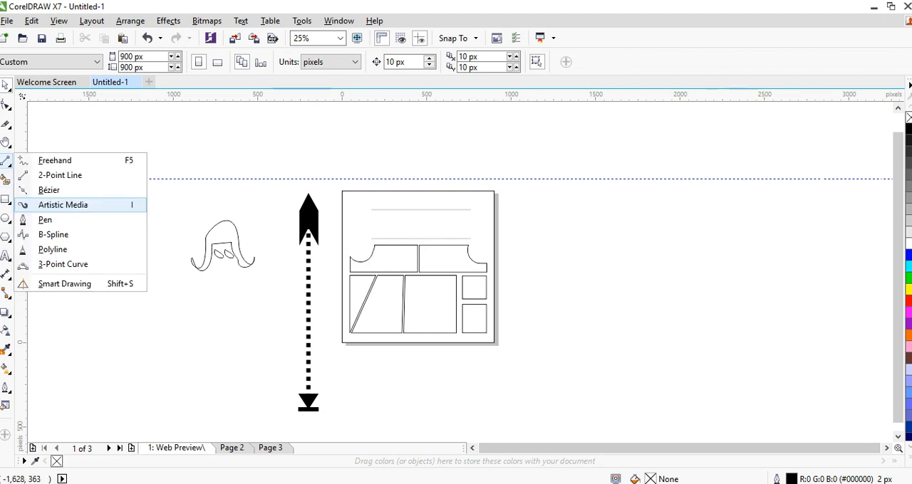
{"action": "left_click", "coordinate": [50, 187]}
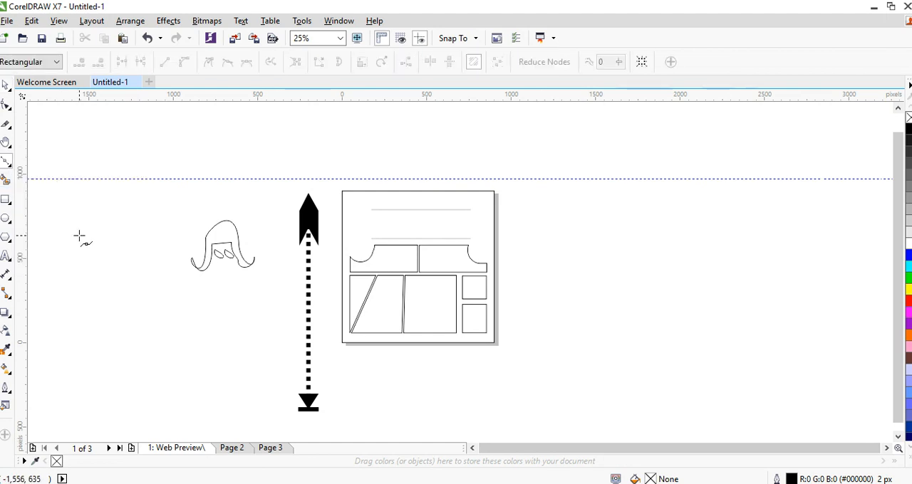
{"action": "left_click_drag", "start_coordinate": [79, 235], "coordinate": [71, 189]}
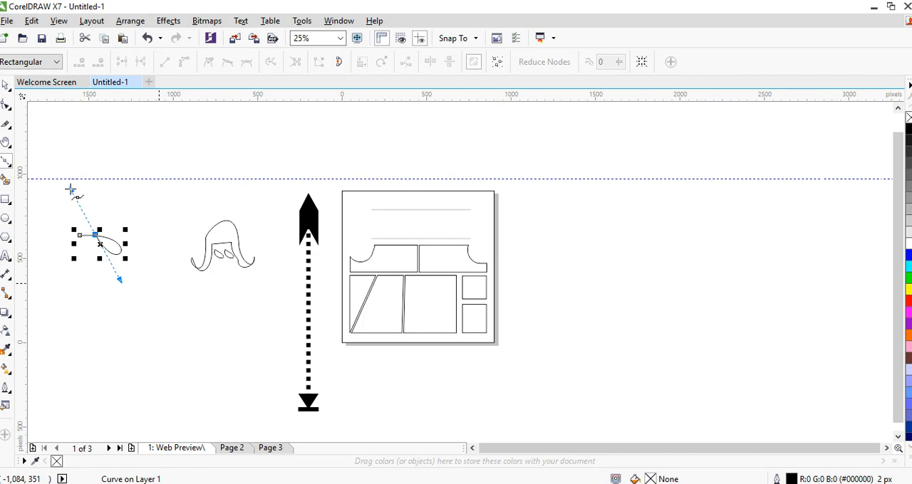
{"action": "key", "text": "space"}
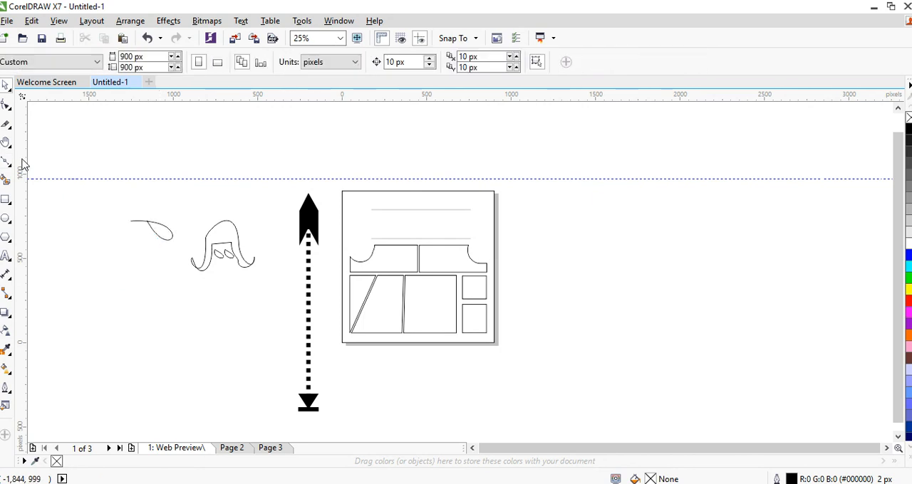
Try a tapered 150 px Artistic Media preset stroke below the hair sketch, colour it yellow, and delete it
{"action": "left_click", "coordinate": [7, 162]}
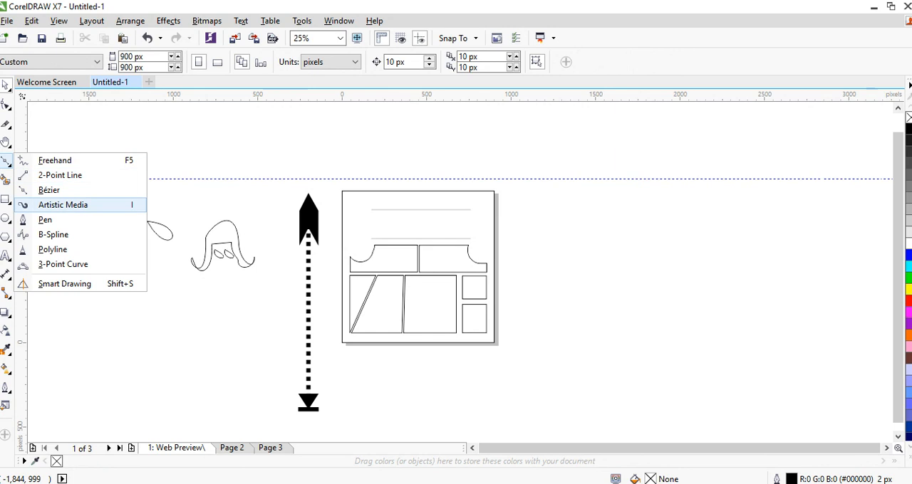
{"action": "left_click", "coordinate": [63, 205]}
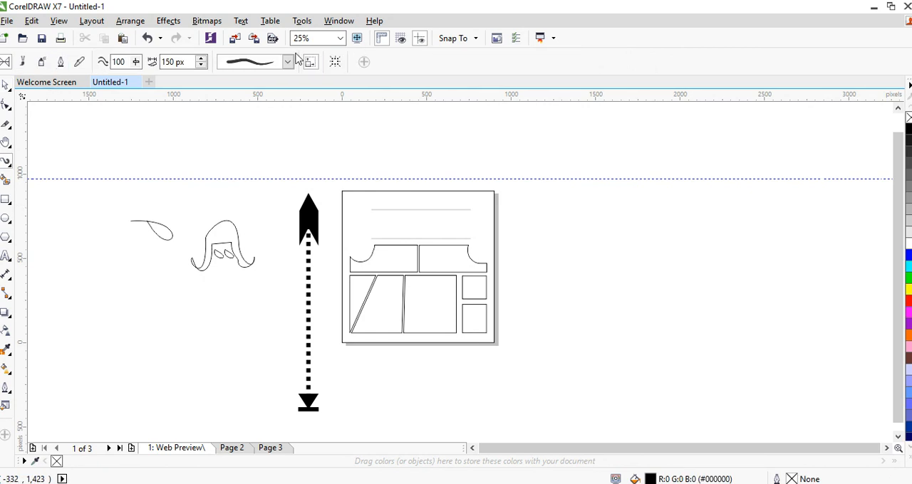
{"action": "left_click", "coordinate": [288, 62]}
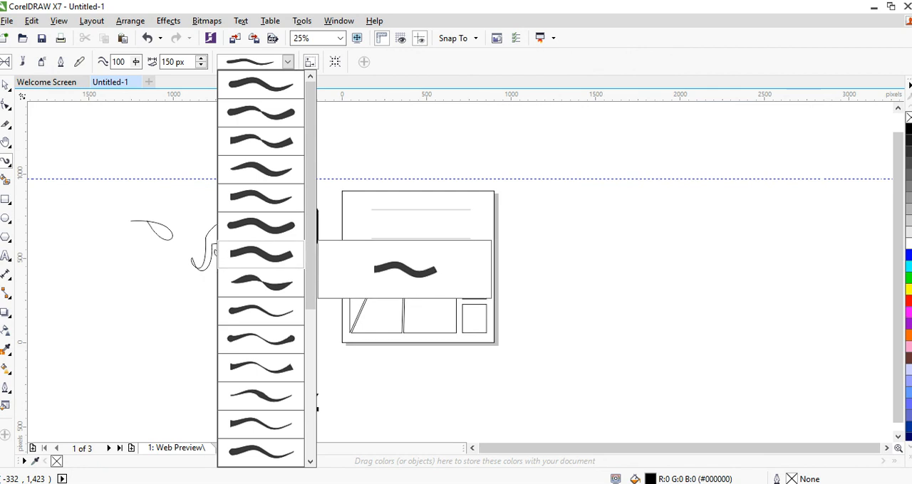
{"action": "left_click_drag", "start_coordinate": [310, 249], "coordinate": [310, 398]}
{"action": "left_click", "coordinate": [283, 357]}
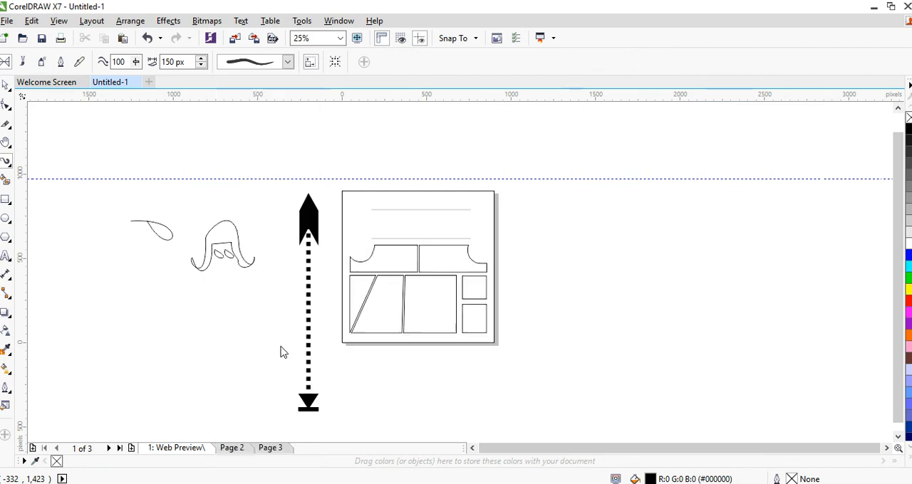
{"action": "left_click_drag", "start_coordinate": [188, 322], "coordinate": [308, 314]}
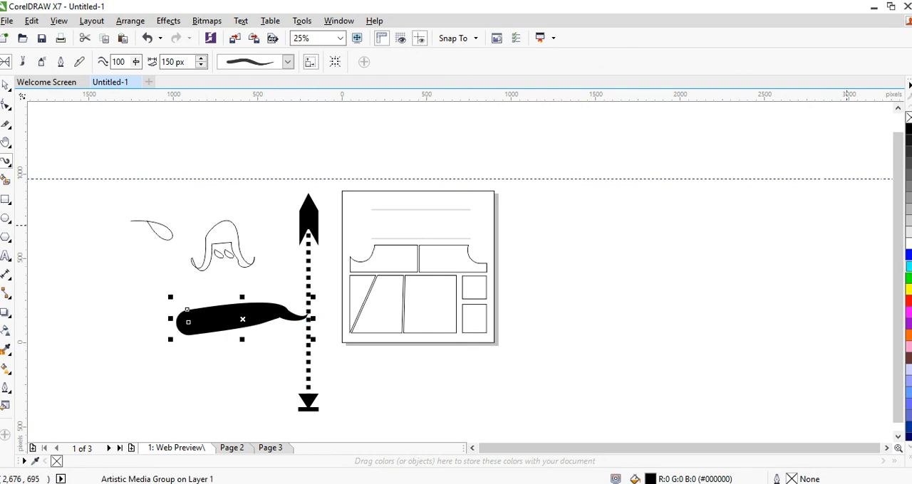
{"action": "left_click", "coordinate": [908, 288]}
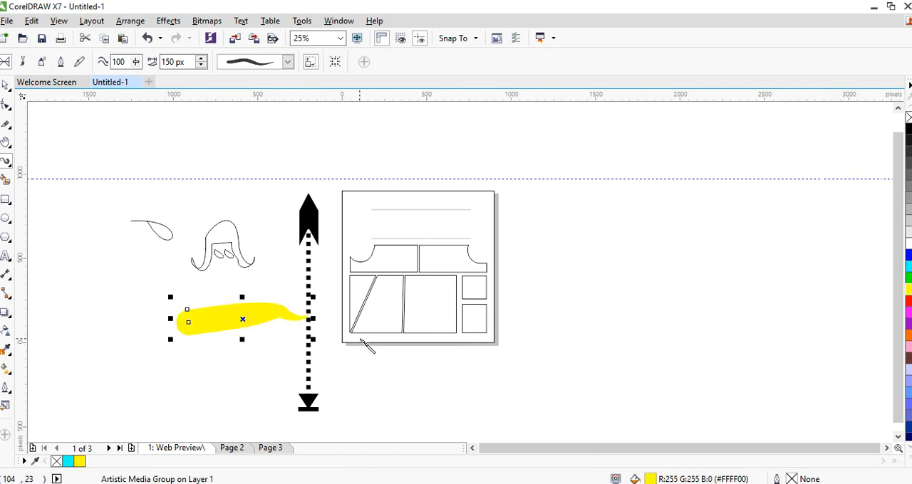
{"action": "key", "text": "Delete"}
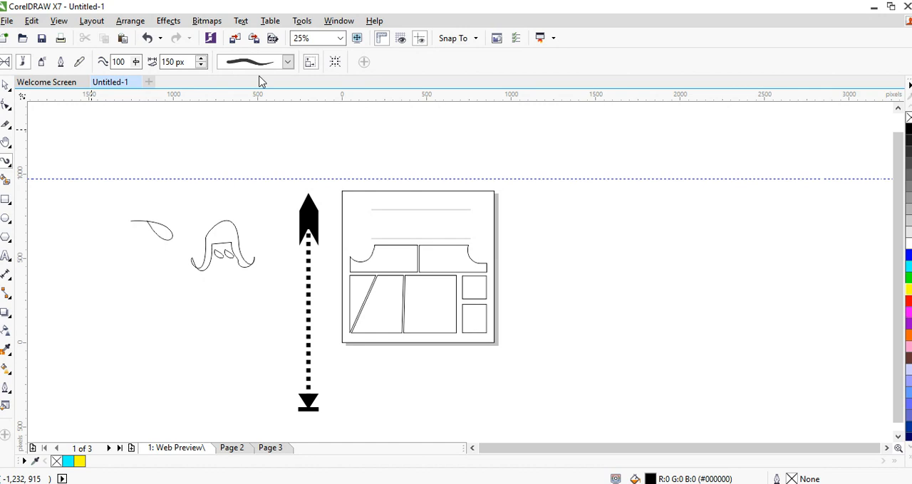
Draw a 150 px Artistic Media stroke with the preset of two rows of shrinking black dots across the page's upper area
{"action": "left_click", "coordinate": [398, 62]}
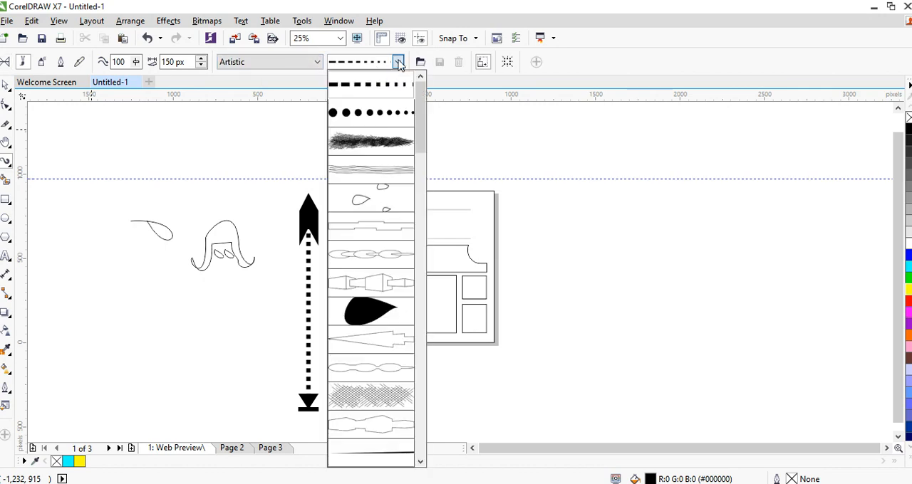
{"action": "scroll", "coordinate": [370, 271], "scroll_direction": "down", "scroll_amount": 5}
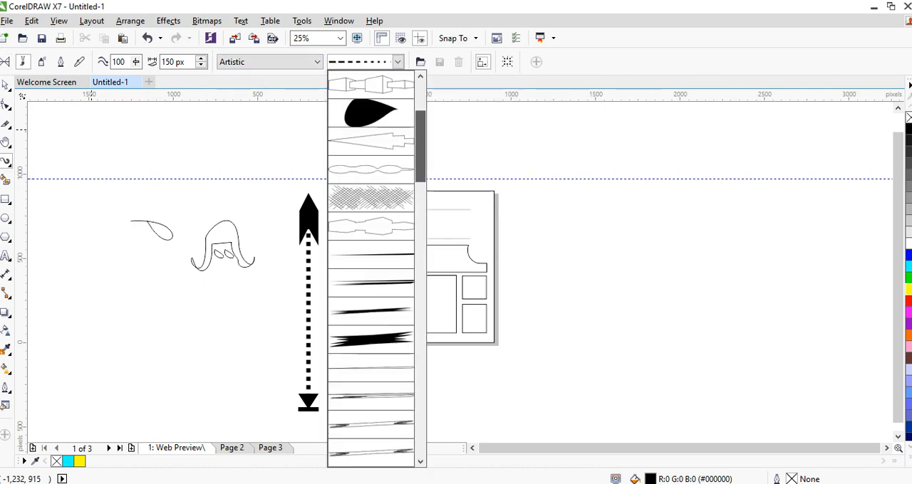
{"action": "scroll", "coordinate": [370, 270], "scroll_direction": "down", "scroll_amount": 3}
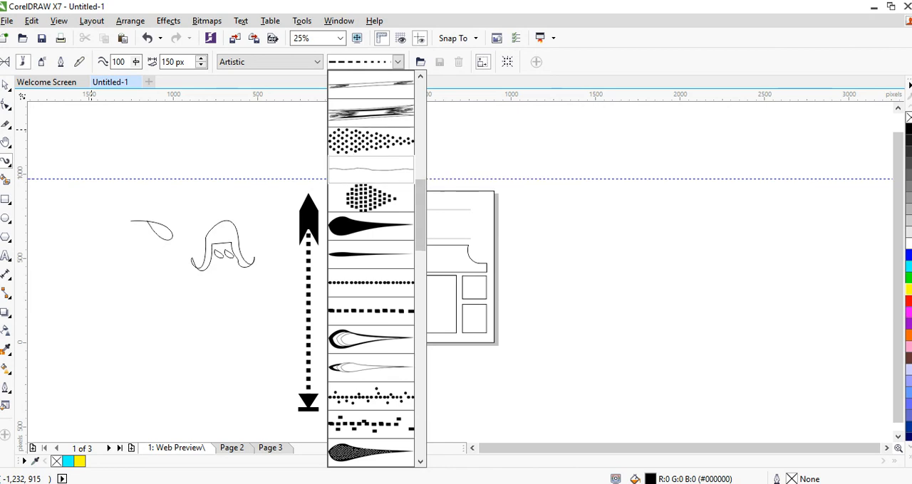
{"action": "scroll", "coordinate": [370, 271], "scroll_direction": "down", "scroll_amount": 5}
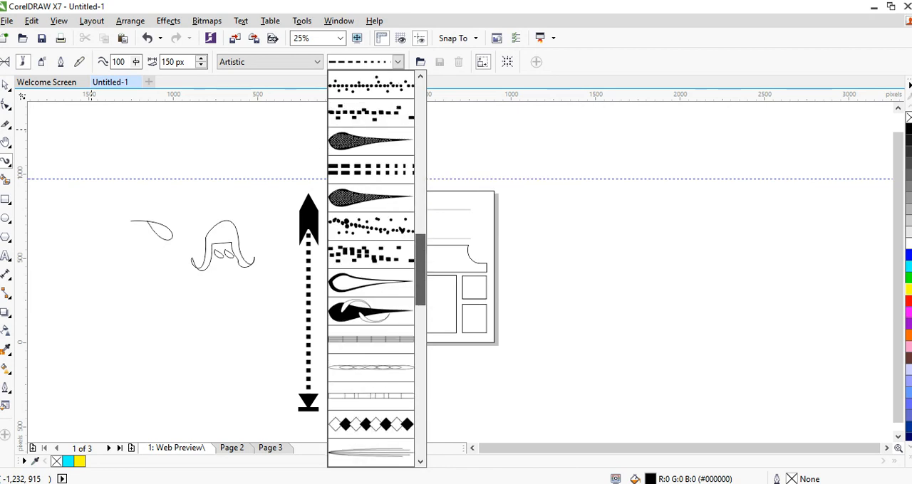
{"action": "scroll", "coordinate": [371, 270], "scroll_direction": "down", "scroll_amount": 10}
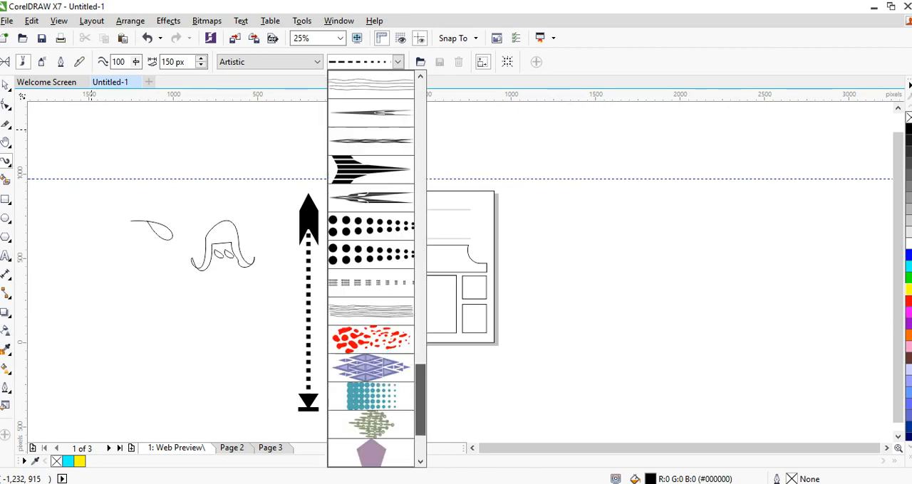
{"action": "scroll", "coordinate": [371, 271], "scroll_direction": "down", "scroll_amount": 3}
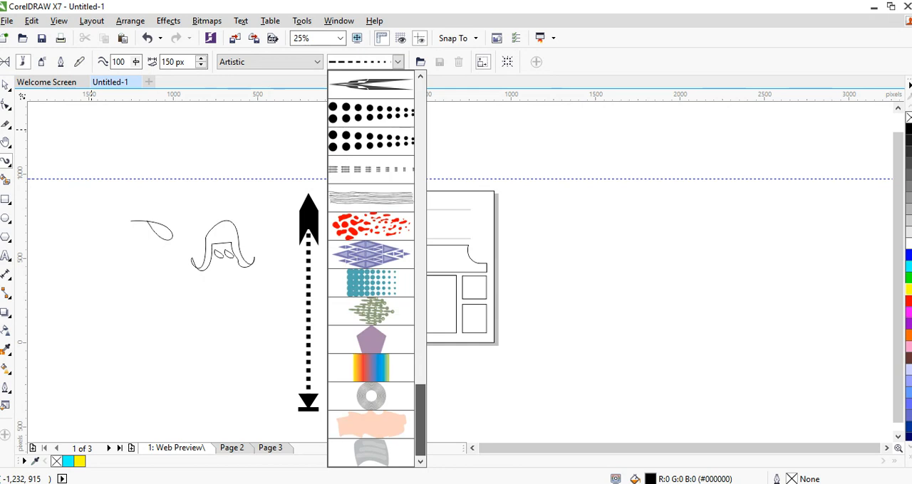
{"action": "scroll", "coordinate": [371, 271], "scroll_direction": "up", "scroll_amount": 4}
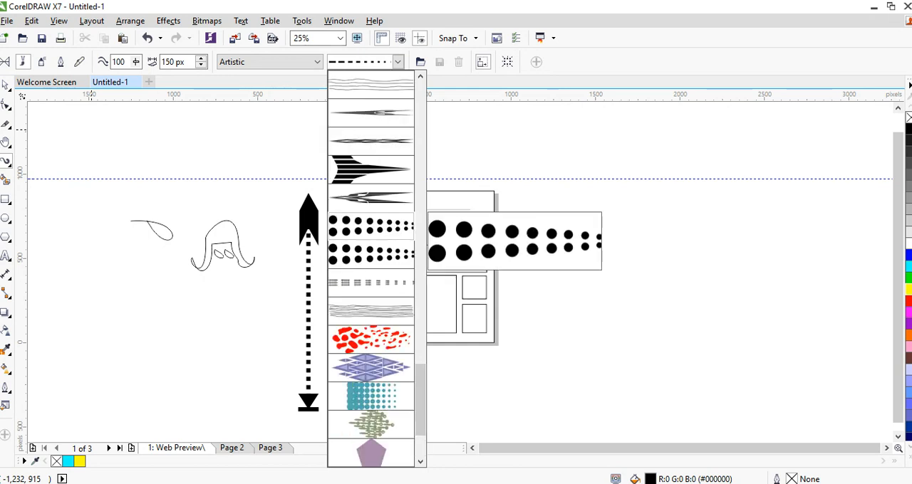
{"action": "left_click", "coordinate": [371, 226]}
{"action": "left_click_drag", "start_coordinate": [452, 219], "coordinate": [338, 224]}
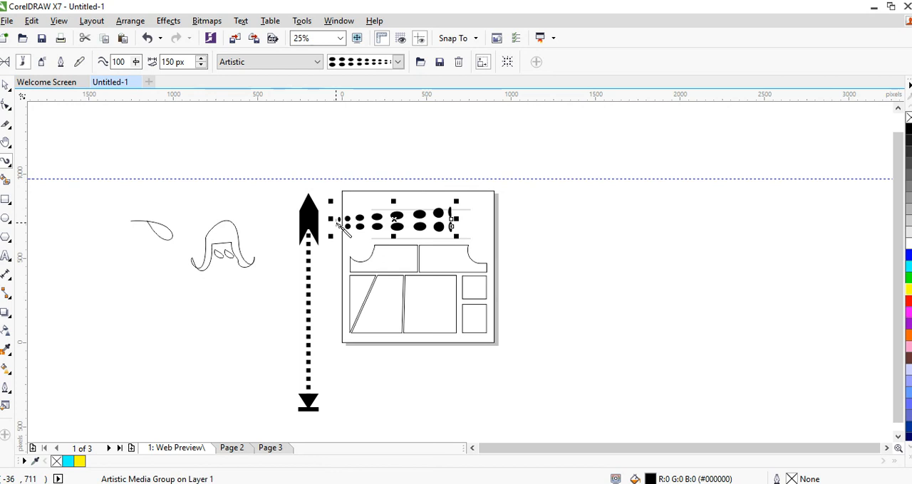
Shrink the double-row dot stroke to a 58 px stroke width and place it in the page's upper right corner
{"action": "mouse_move", "coordinate": [456, 236]}
{"action": "left_mouse_down"}
{"action": "mouse_move", "coordinate": [386, 222]}
{"action": "mouse_move", "coordinate": [471, 210]}
{"action": "mouse_move", "coordinate": [458, 203]}
{"action": "left_mouse_up"}
{"action": "left_click", "coordinate": [529, 254]}
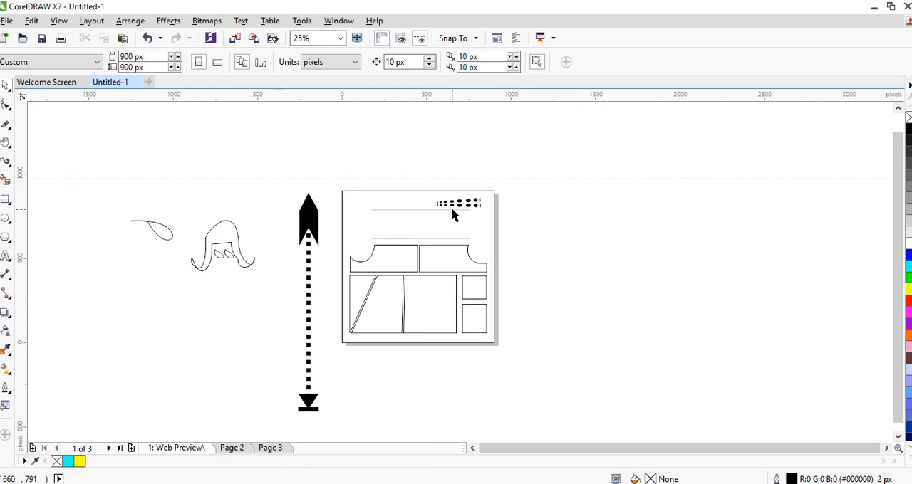
{"action": "left_click", "coordinate": [476, 204]}
{"action": "left_click", "coordinate": [476, 203]}
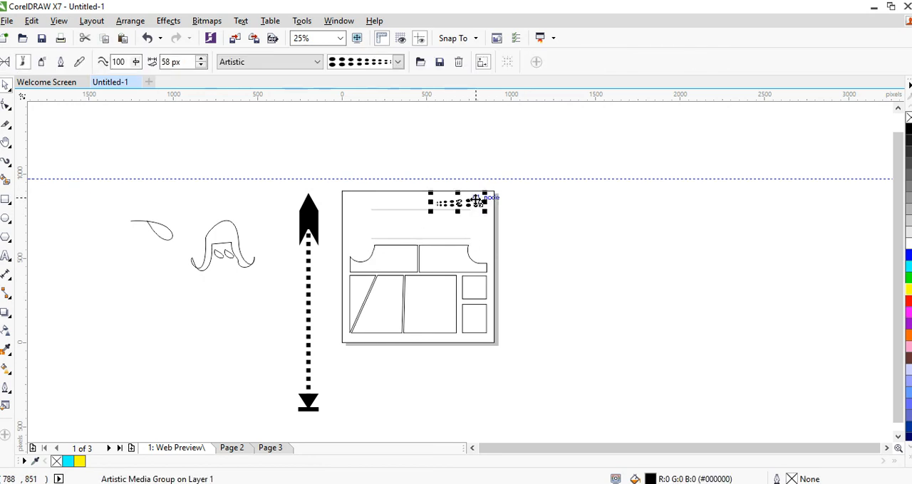
{"action": "left_click", "coordinate": [307, 159]}
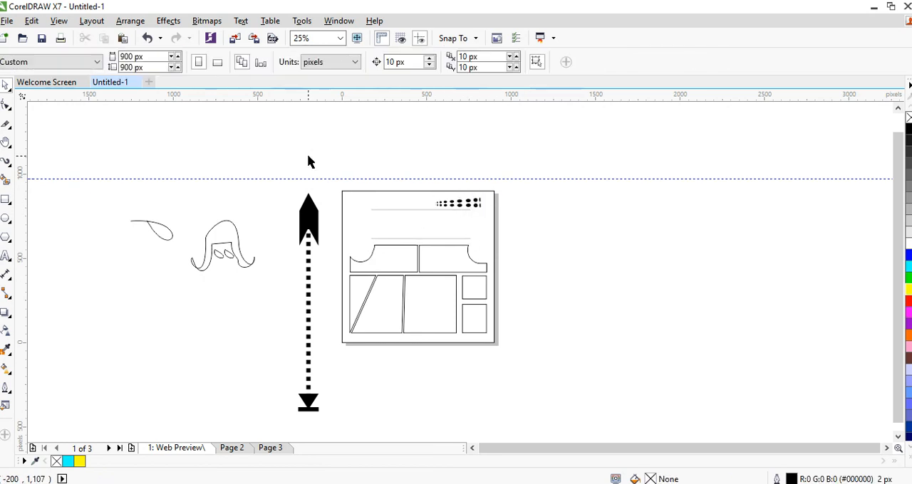
Smart Fill the left notched rectangle and one upper dot of the stroke with blue-grey and a 2 px black outline
{"action": "left_click", "coordinate": [9, 162]}
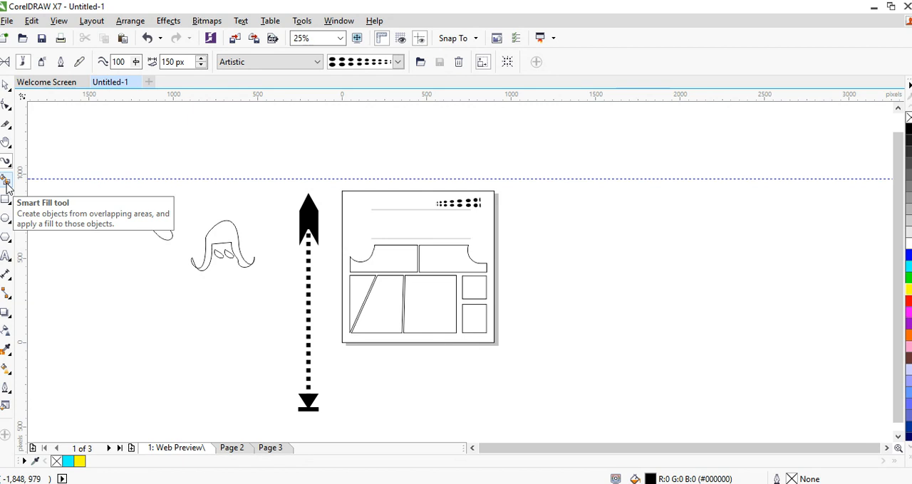
{"action": "left_click", "coordinate": [6, 181]}
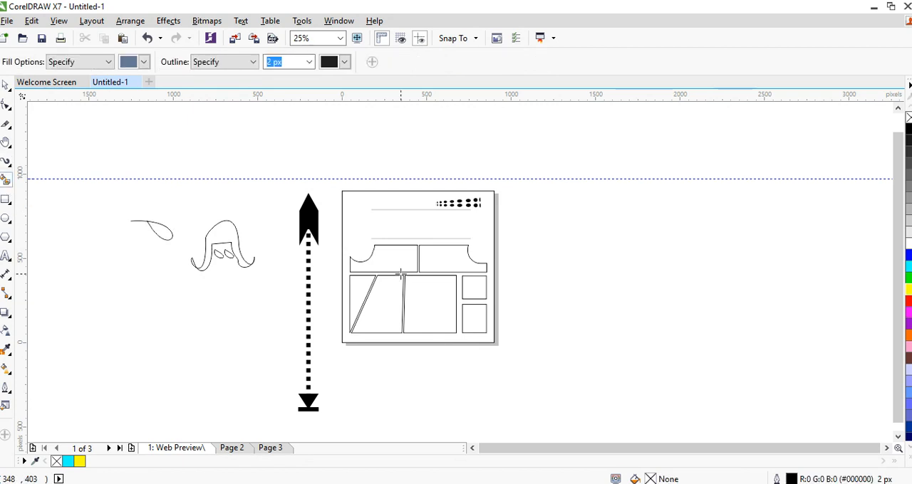
{"action": "left_click", "coordinate": [417, 267]}
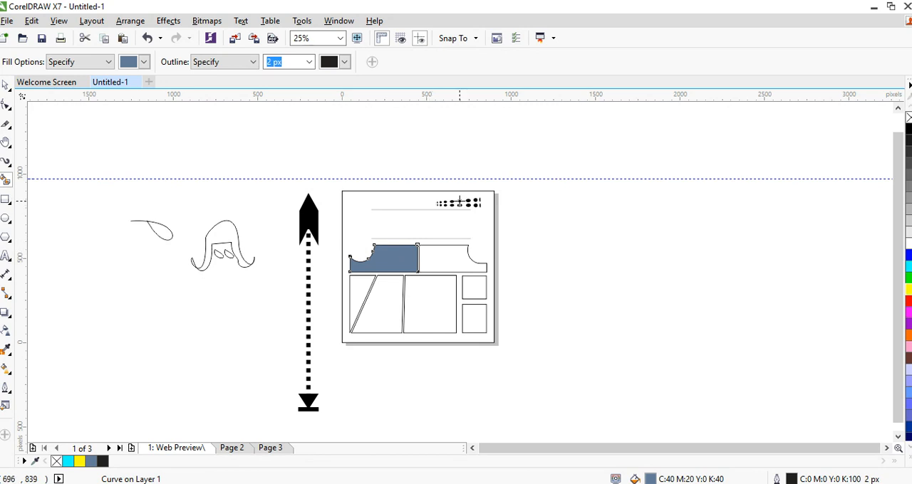
{"action": "left_click_drag", "start_coordinate": [459, 201], "coordinate": [461, 202]}
{"action": "key", "text": "space"}
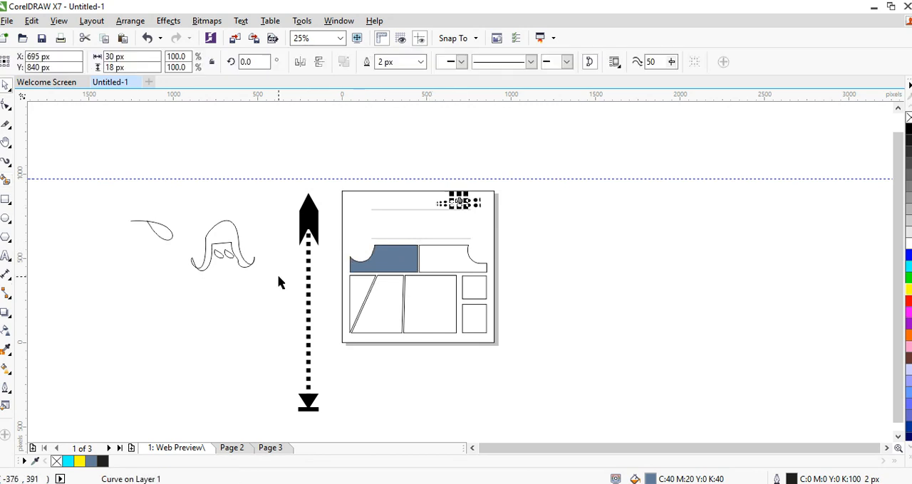
{"action": "left_click", "coordinate": [559, 279]}
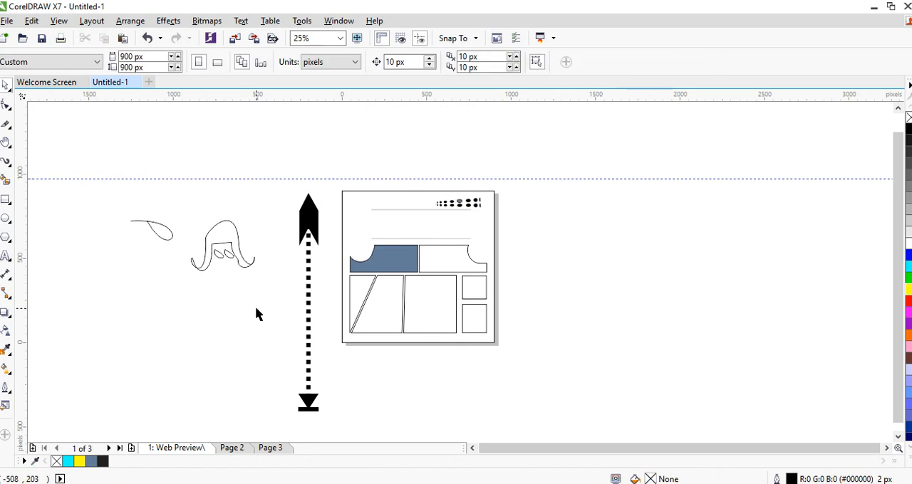
Enlarge the dotted stroke past the page's right edge to a 224 px stroke width and colour it green
{"action": "left_click", "coordinate": [459, 204]}
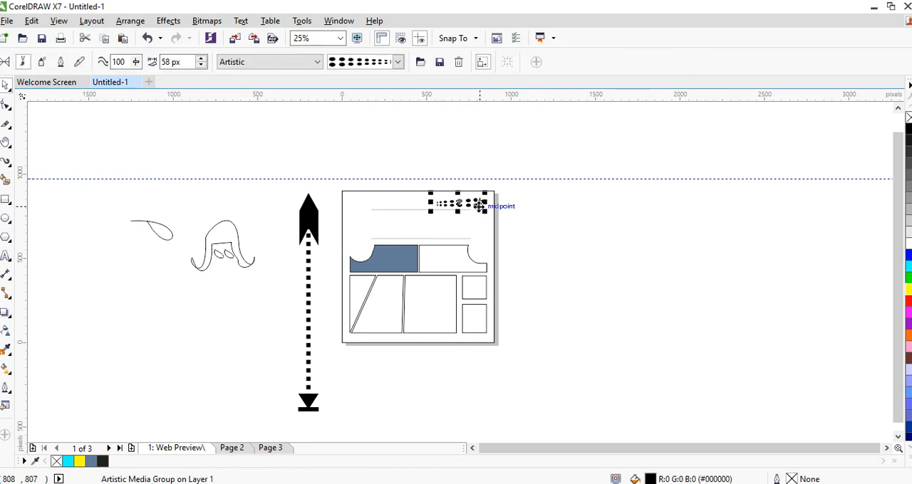
{"action": "left_click_drag", "start_coordinate": [486, 206], "coordinate": [590, 278]}
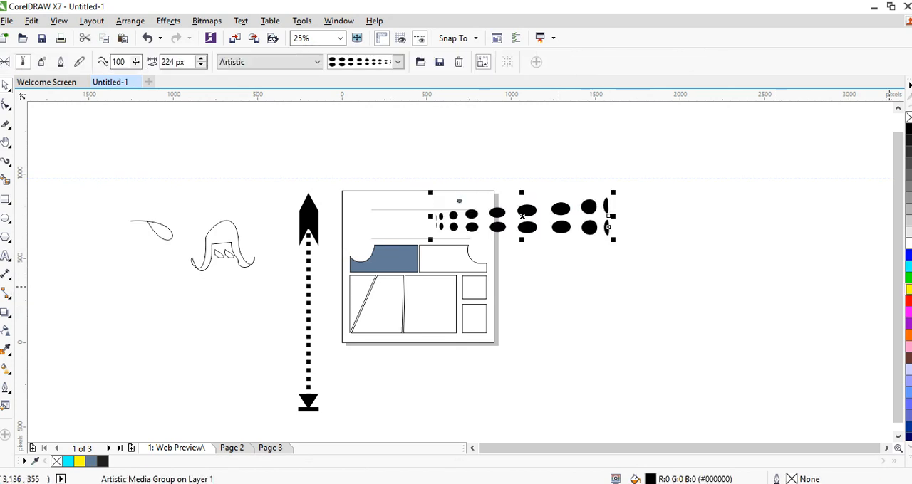
{"action": "left_click", "coordinate": [908, 278]}
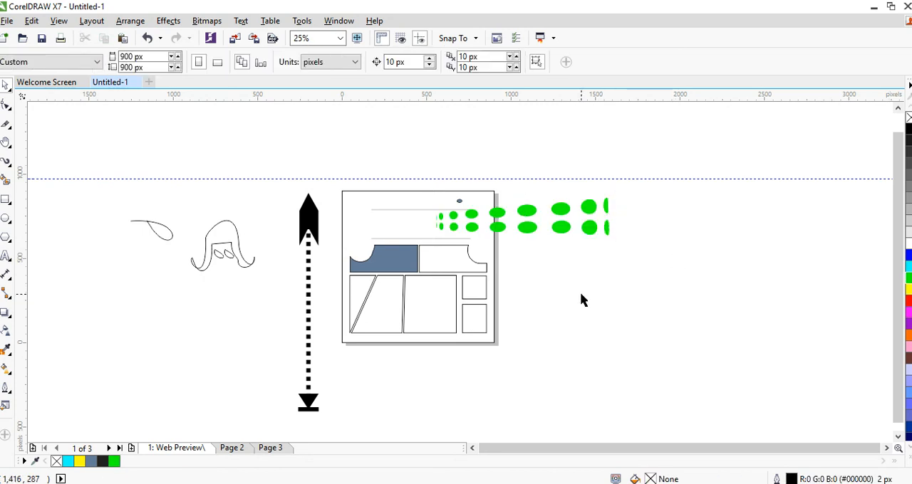
{"action": "left_click", "coordinate": [564, 231]}
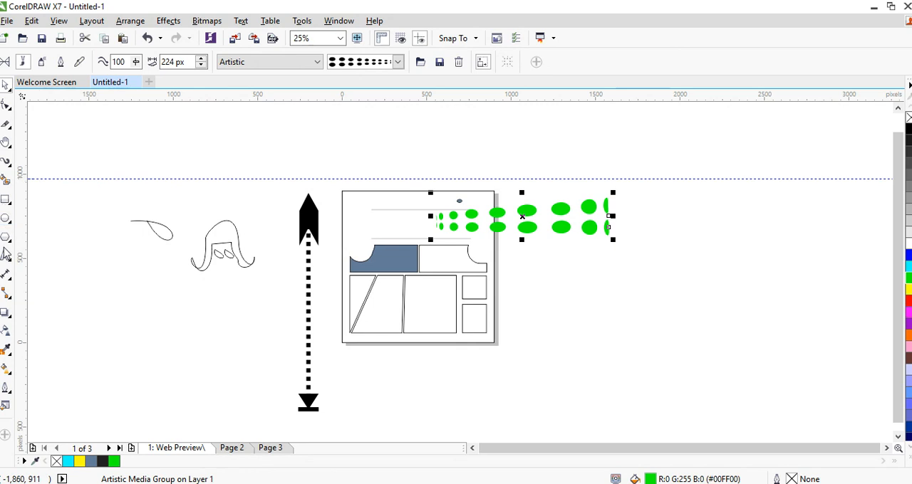
Smart Fill the two large upper-row dots outside the page with yellow and a 2 px black outline
{"action": "left_click", "coordinate": [7, 180]}
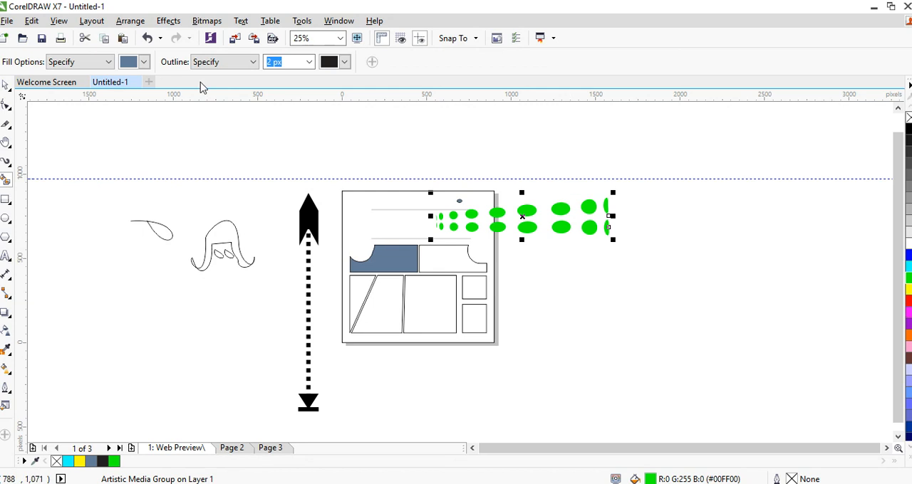
{"action": "left_click", "coordinate": [143, 63]}
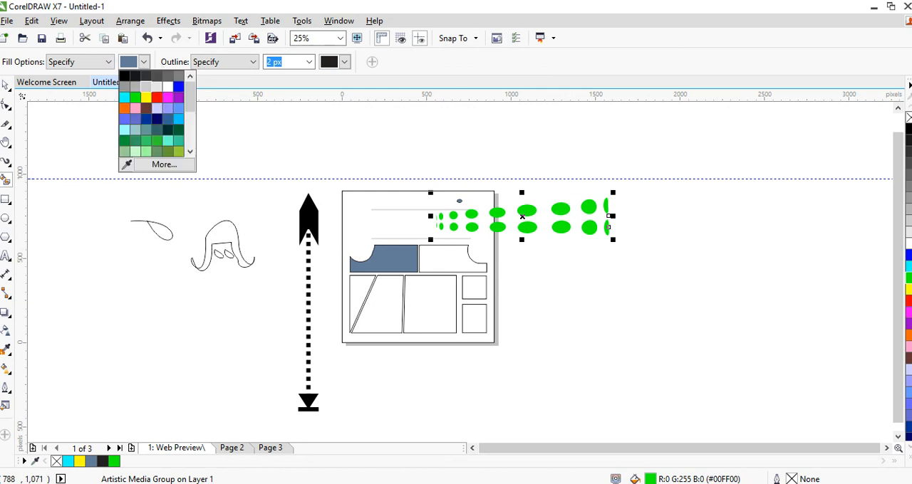
{"action": "left_click", "coordinate": [146, 101]}
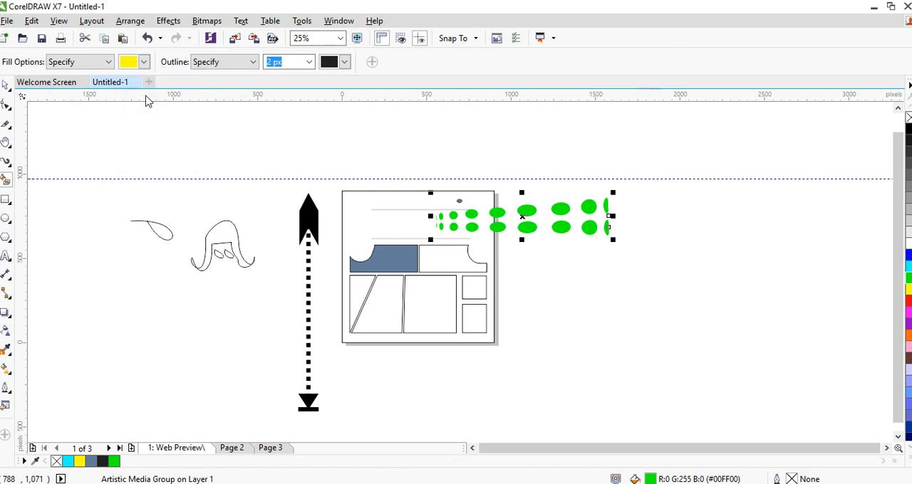
{"action": "left_click", "coordinate": [560, 207]}
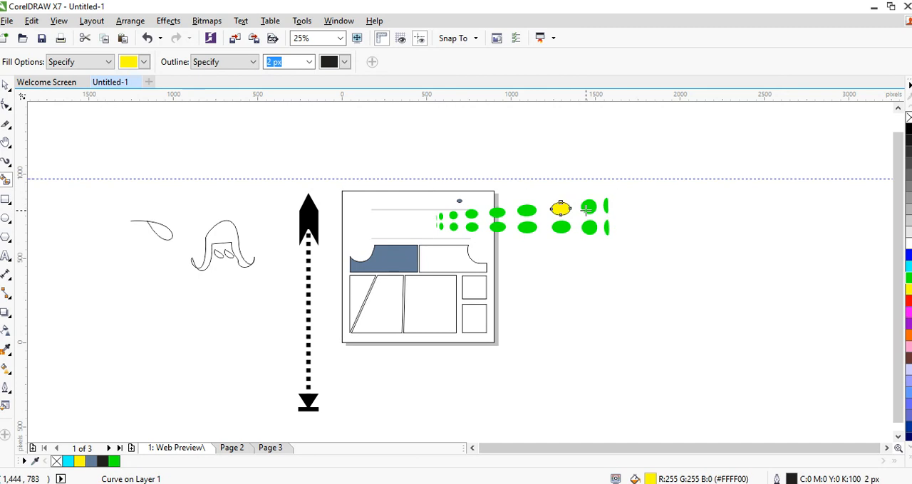
{"action": "left_click", "coordinate": [588, 207]}
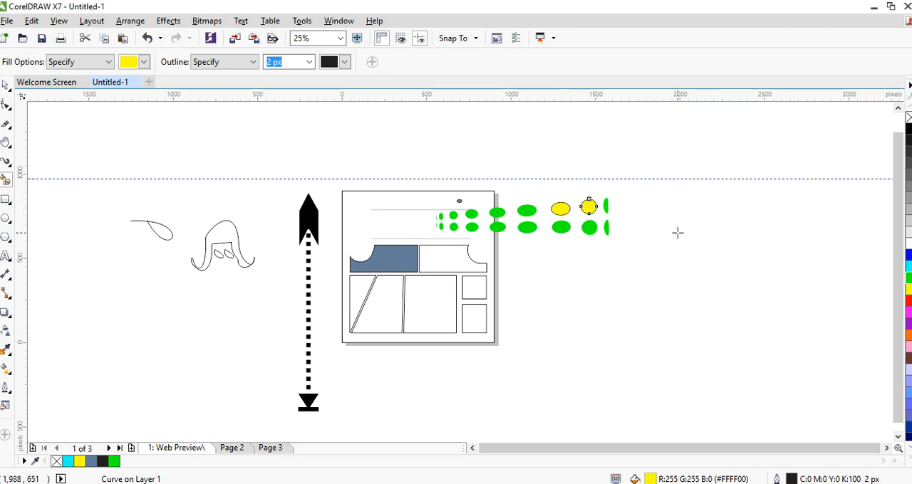
Smart Fill one lower-row dot and the upper-row dot at the page's right edge with dark blue
{"action": "left_click", "coordinate": [143, 62]}
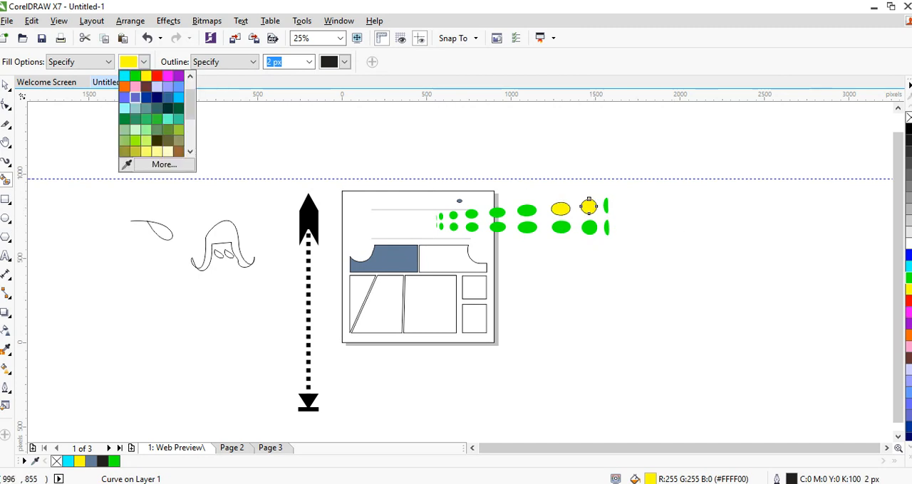
{"action": "left_click", "coordinate": [157, 97]}
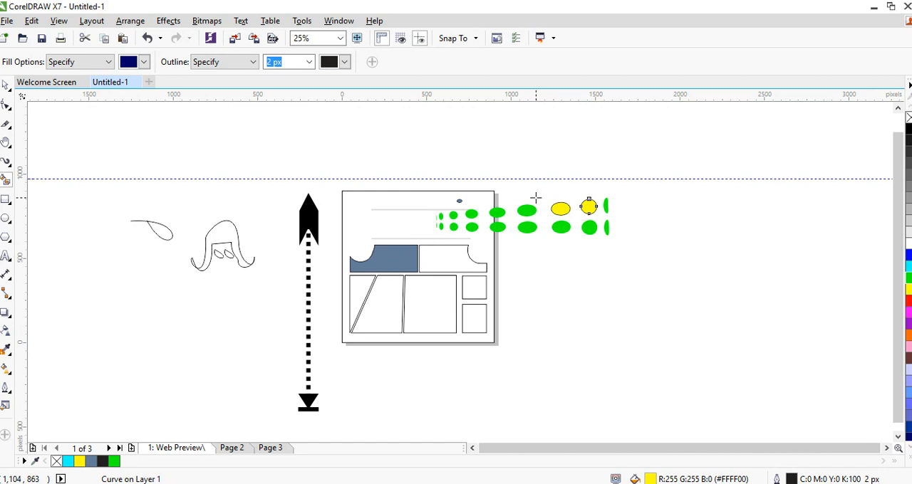
{"action": "left_click", "coordinate": [528, 227]}
{"action": "left_click", "coordinate": [497, 212]}
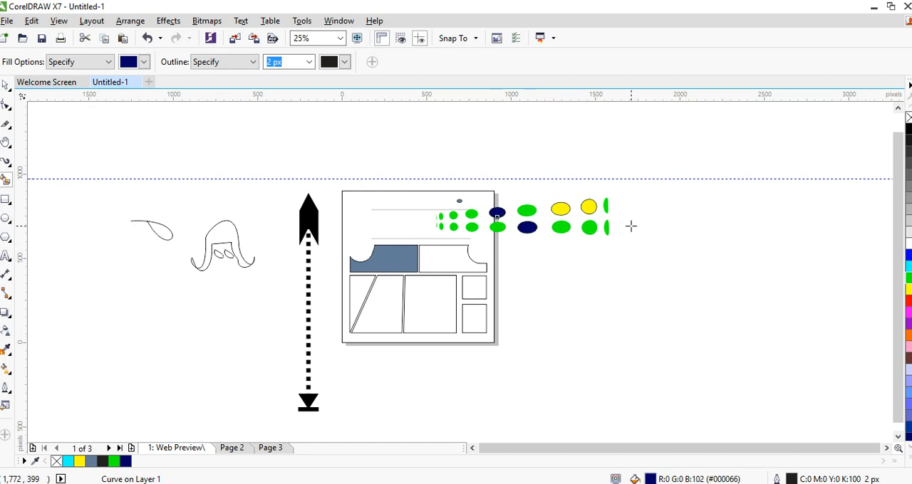
Set Smart Fill to No Outline and fill the large lower-row dot below the rightmost yellow one with dark blue
{"action": "left_click", "coordinate": [96, 62]}
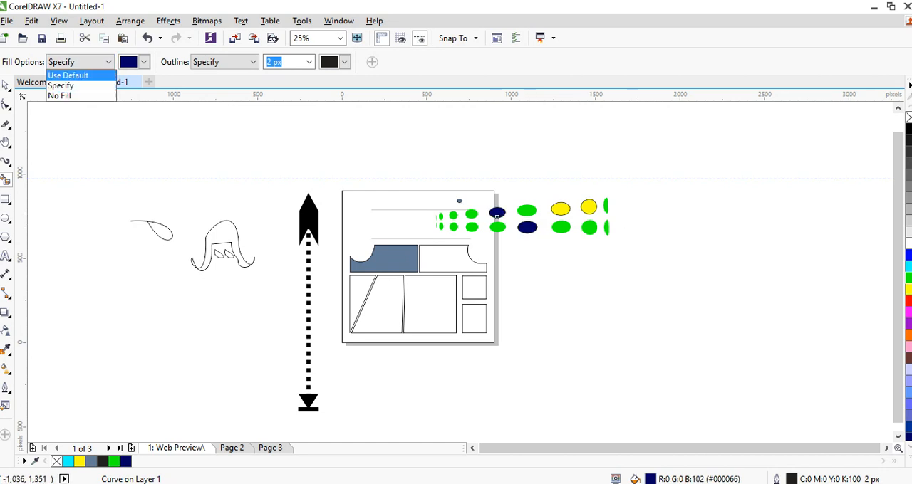
{"action": "left_click", "coordinate": [253, 62]}
{"action": "left_click", "coordinate": [252, 63]}
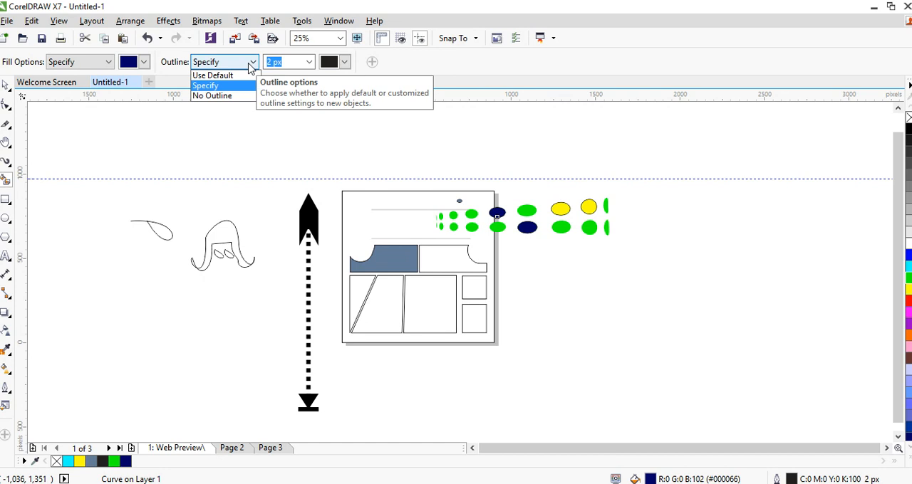
{"action": "left_click", "coordinate": [228, 95]}
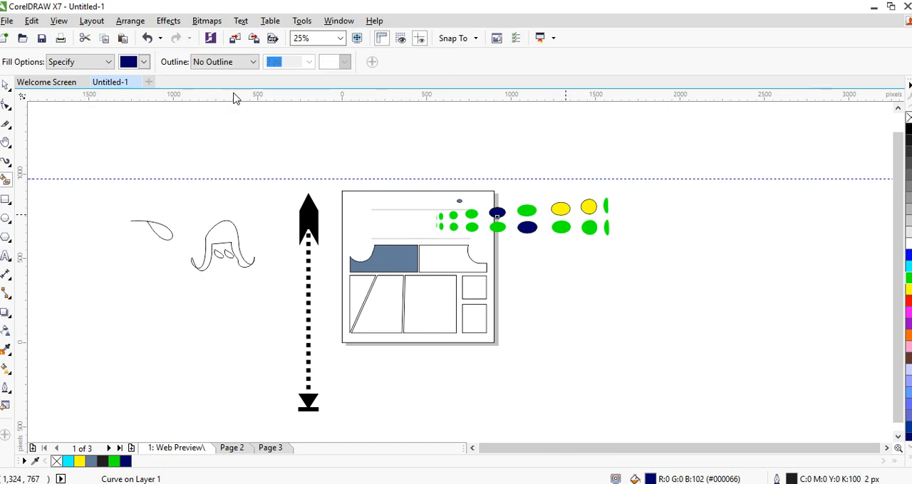
{"action": "left_click", "coordinate": [590, 227]}
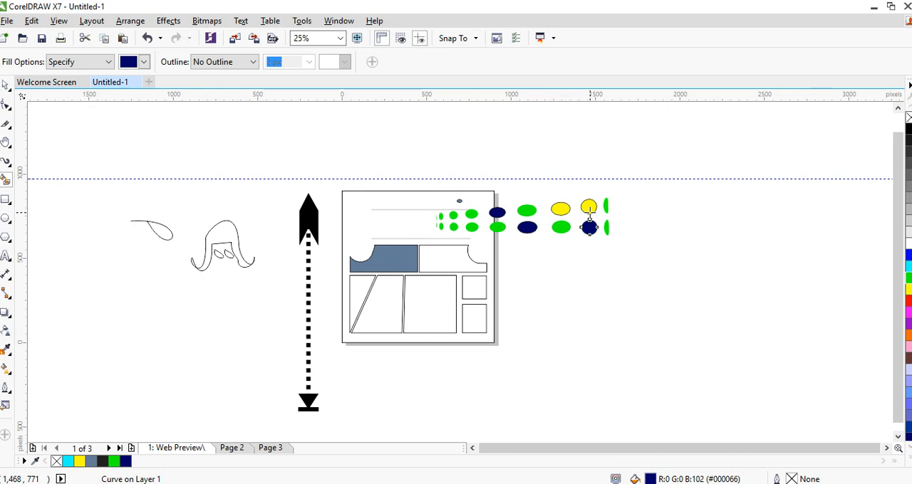
Draw a 270° pie about 876 by 588 px over the page's upper-right corner and shift it slightly up and left
{"action": "left_click", "coordinate": [6, 202]}
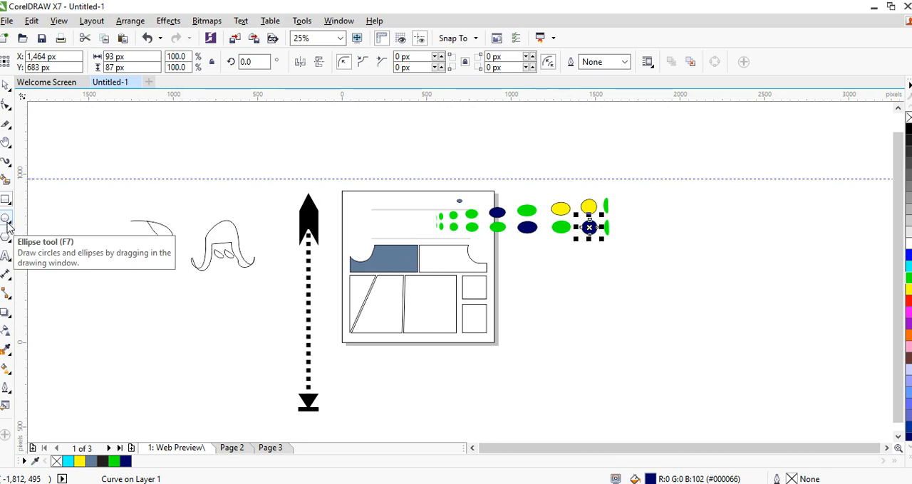
{"action": "left_click", "coordinate": [7, 224]}
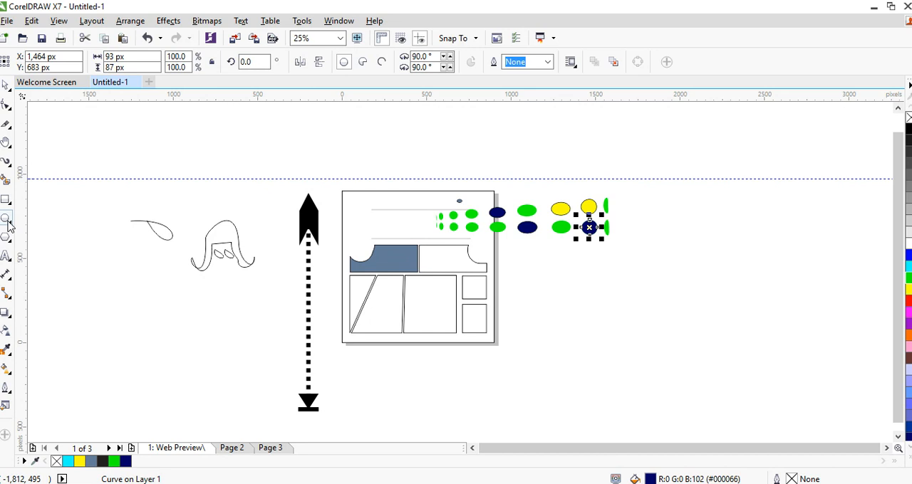
{"action": "left_click", "coordinate": [362, 64]}
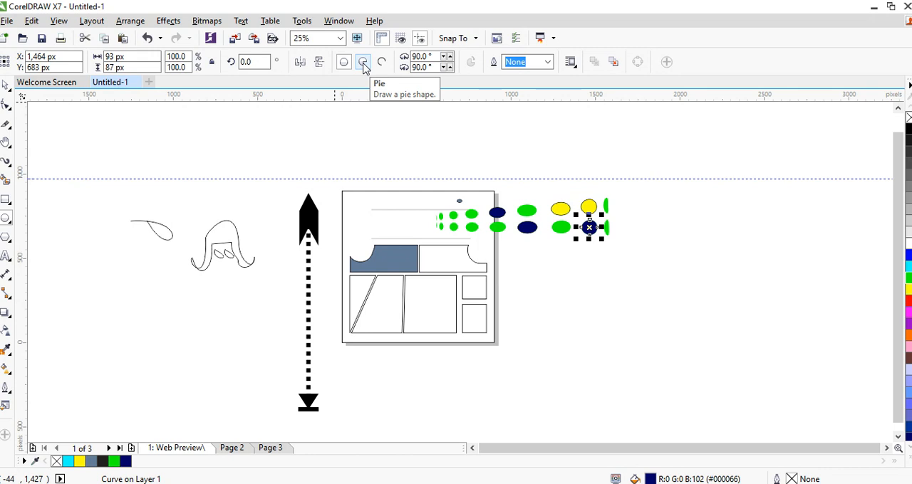
{"action": "left_click", "coordinate": [363, 63]}
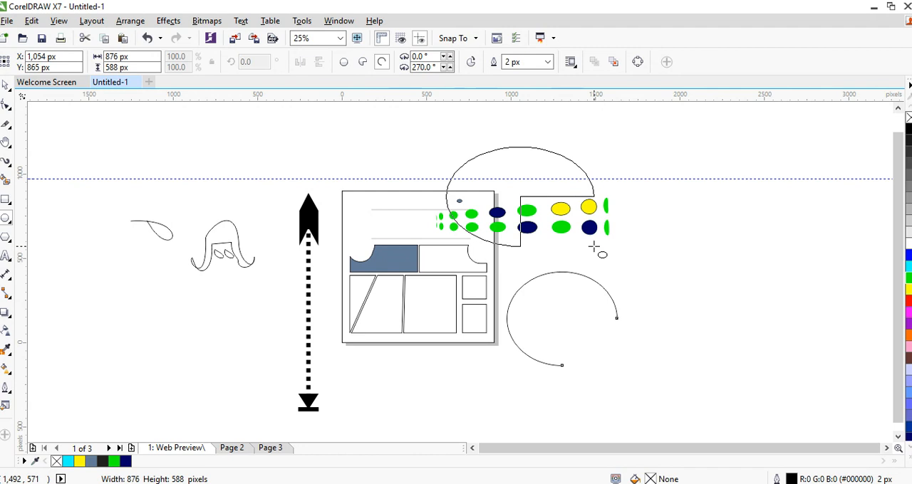
{"action": "left_click_drag", "start_coordinate": [446, 147], "coordinate": [594, 246]}
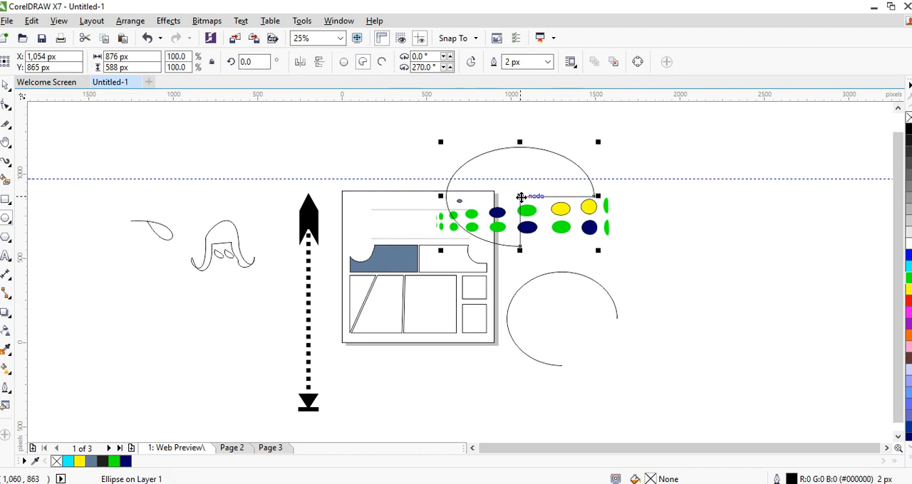
{"action": "left_click_drag", "start_coordinate": [521, 197], "coordinate": [507, 192]}
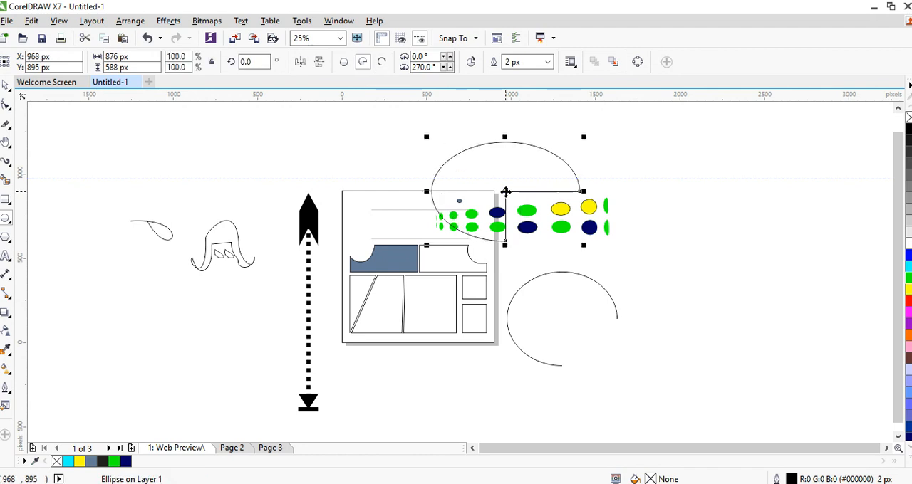
Convert the pie to an open arc and draw another 270° arc about 872 by 428 px beyond the page's upper-left corner
{"action": "left_click", "coordinate": [382, 62]}
{"action": "left_click_drag", "start_coordinate": [206, 135], "coordinate": [354, 208]}
{"action": "left_click", "coordinate": [382, 62]}
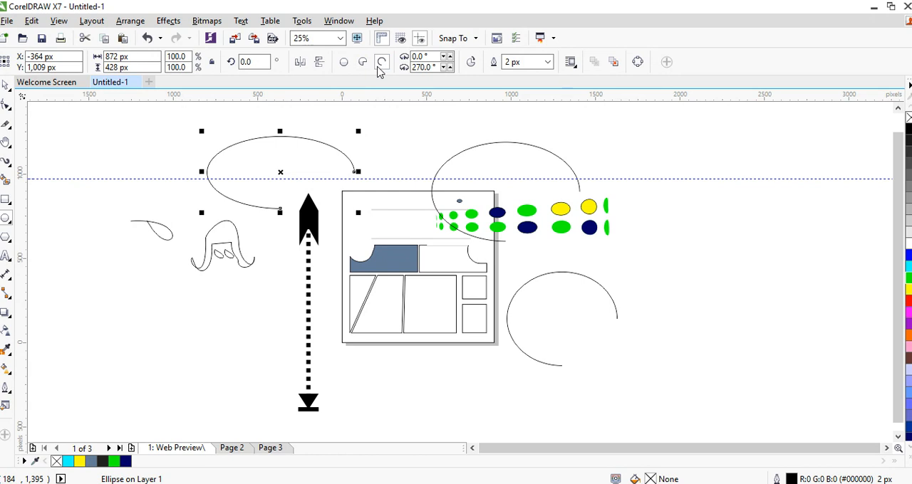
Rotate the new arc beyond the page's upper-left corner to about 209.5°
{"action": "left_click", "coordinate": [281, 172]}
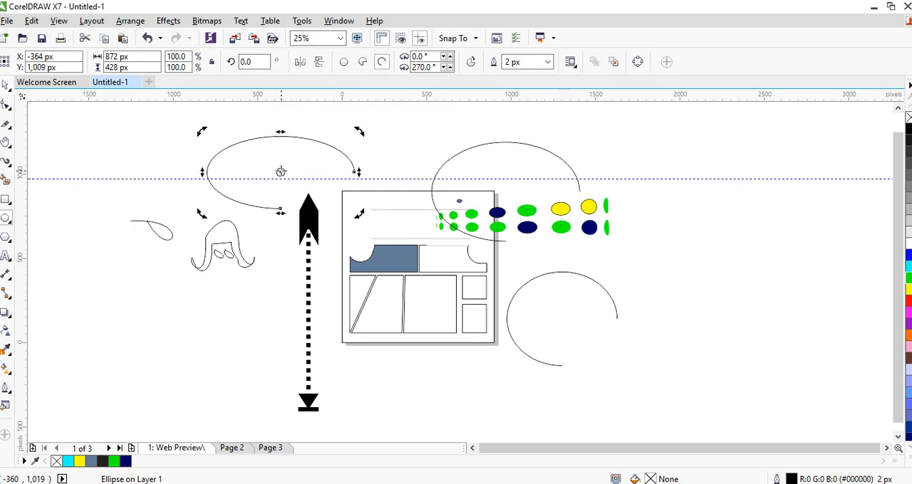
{"action": "left_click", "coordinate": [282, 172]}
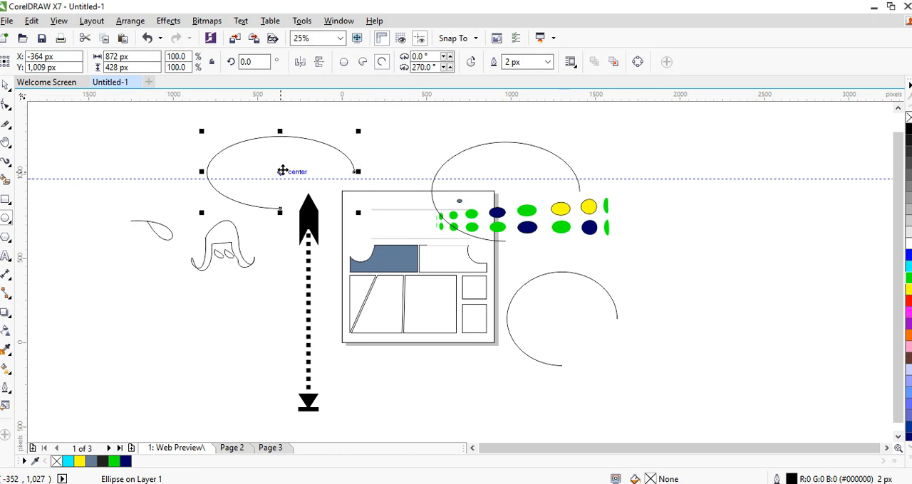
{"action": "left_click", "coordinate": [337, 159]}
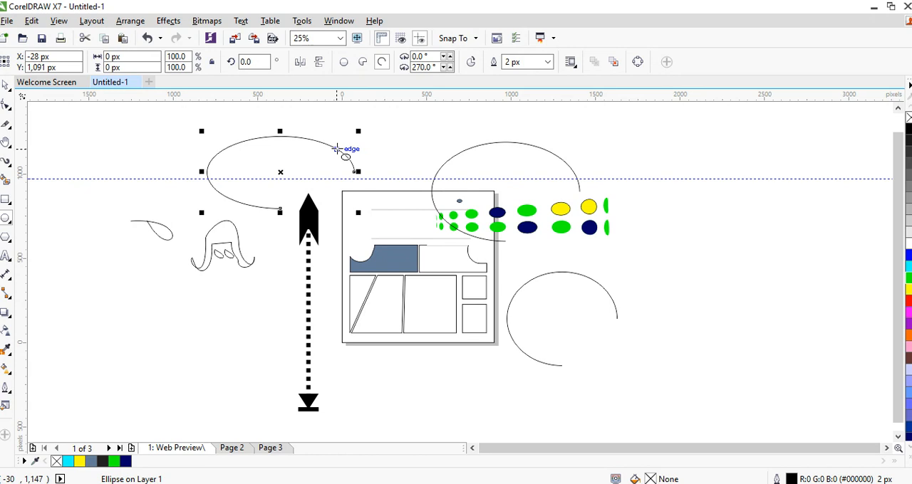
{"action": "left_click", "coordinate": [337, 149]}
{"action": "left_click", "coordinate": [279, 172]}
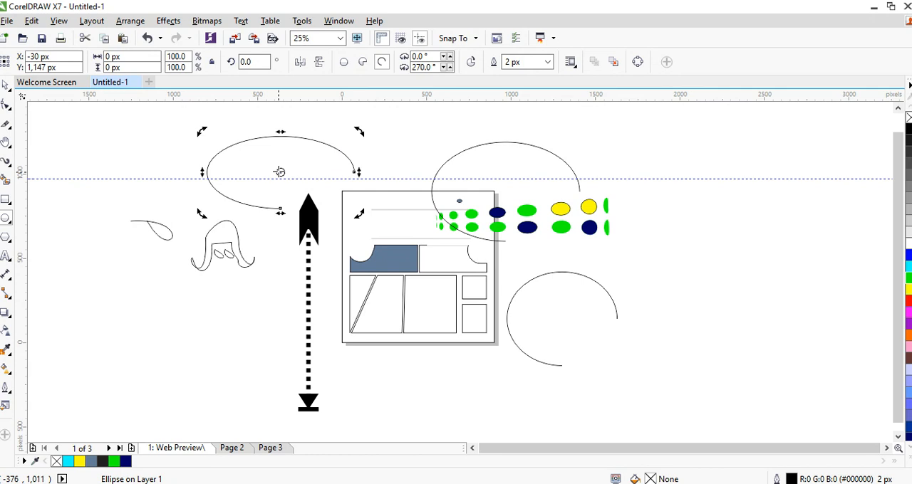
{"action": "left_click_drag", "start_coordinate": [360, 129], "coordinate": [311, 237]}
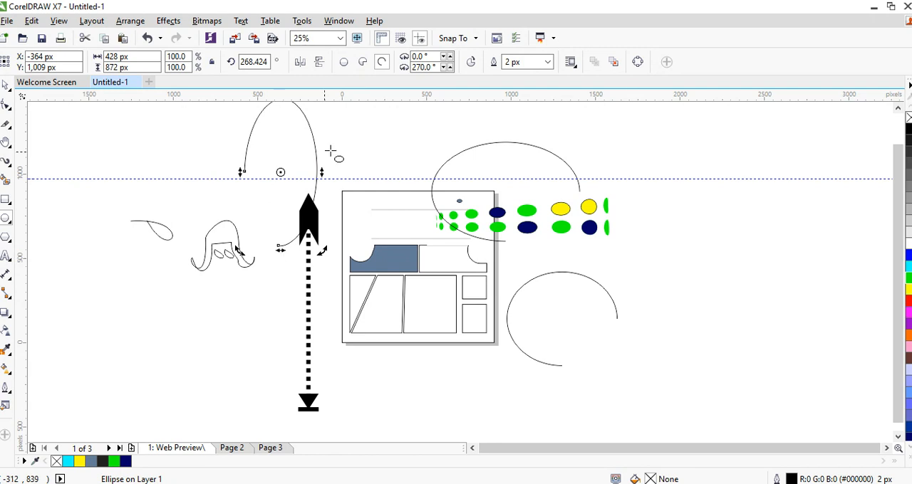
{"action": "left_click_drag", "start_coordinate": [323, 251], "coordinate": [258, 228]}
{"action": "left_click", "coordinate": [259, 229]}
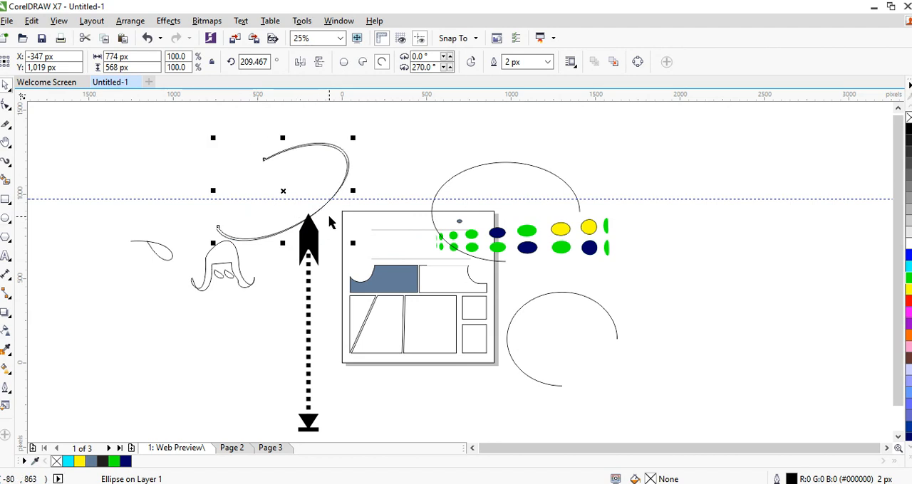
Rotate the upper copy of the doubled arc to about 207.9° and mirror it horizontally to form a crossed heart outline
{"action": "left_click", "coordinate": [285, 192]}
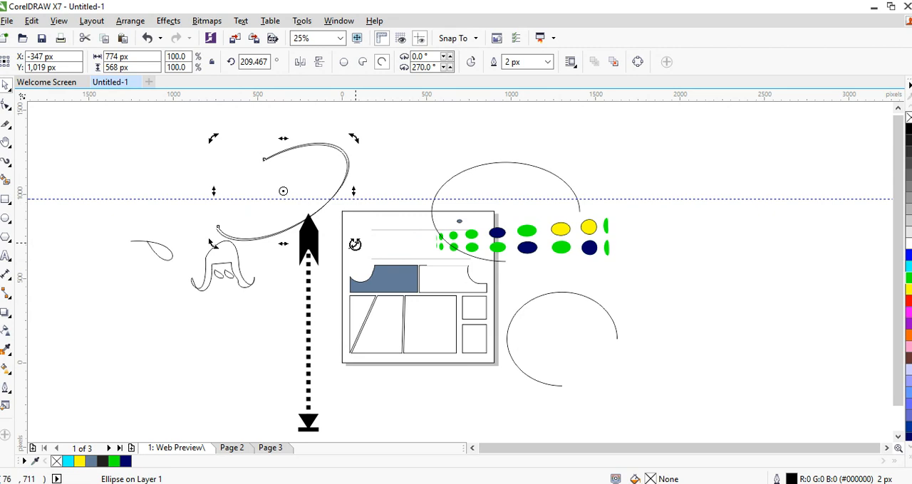
{"action": "left_click_drag", "start_coordinate": [354, 244], "coordinate": [306, 222]}
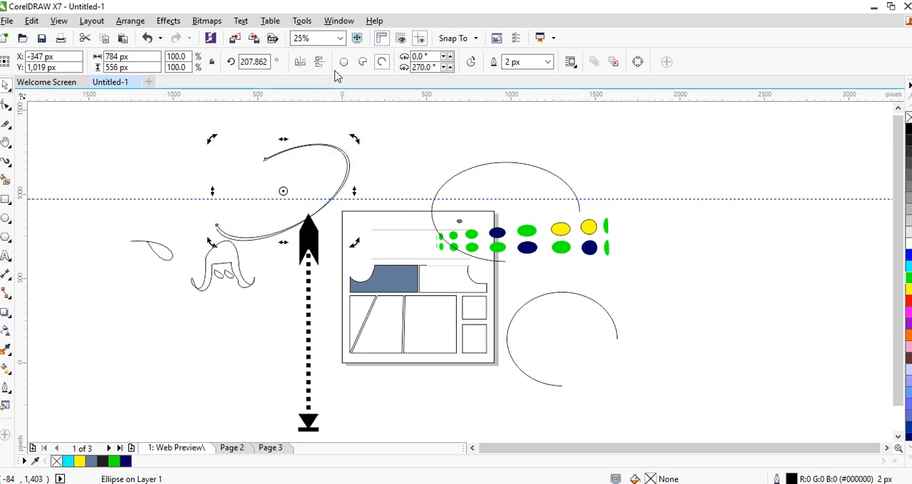
{"action": "left_click", "coordinate": [299, 63]}
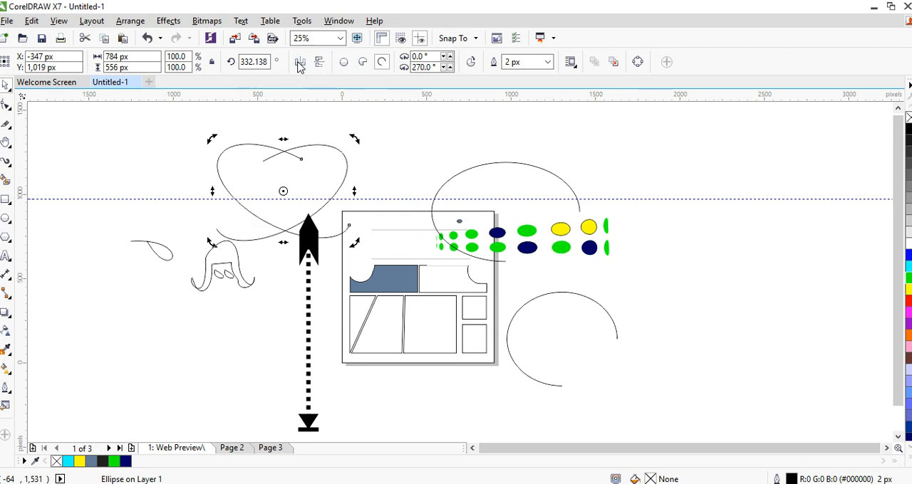
{"action": "left_click", "coordinate": [442, 149]}
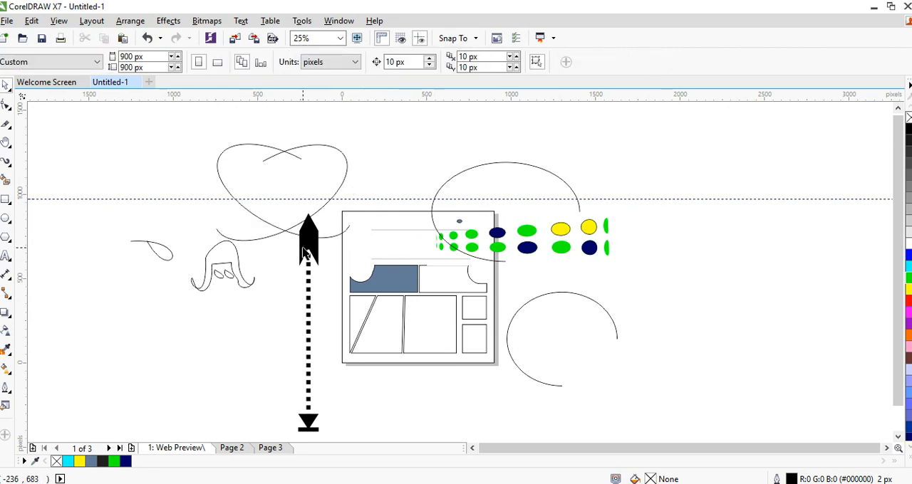
Move the arrow-ended dotted line down beside the page's lower-left corner and the four hand-drawn curves down and left
{"action": "left_click_drag", "start_coordinate": [305, 253], "coordinate": [330, 342]}
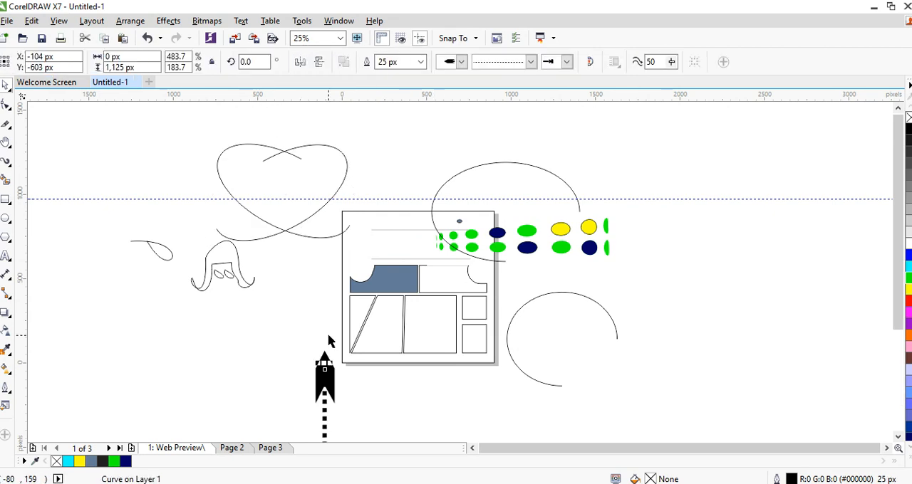
{"action": "left_click_drag", "start_coordinate": [110, 219], "coordinate": [306, 352]}
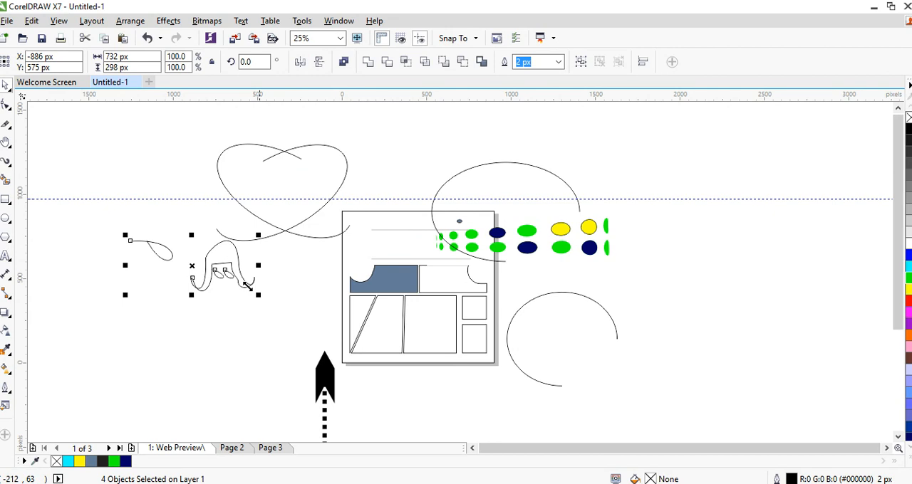
{"action": "left_click_drag", "start_coordinate": [247, 287], "coordinate": [220, 350]}
Group the two mirrored arcs and Smart Fill the heart they enclose with dark blue and no outline
{"action": "left_click_drag", "start_coordinate": [190, 123], "coordinate": [401, 266]}
{"action": "key", "text": "ctrl+g"}
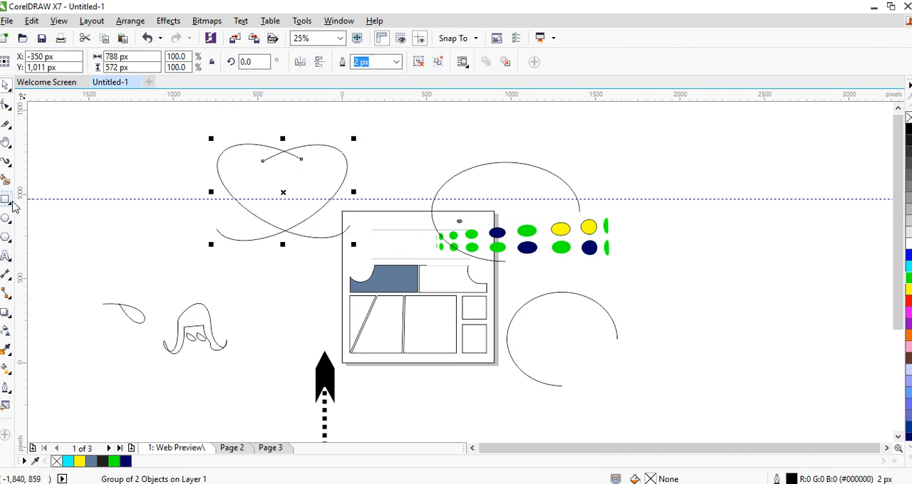
{"action": "left_click", "coordinate": [6, 182]}
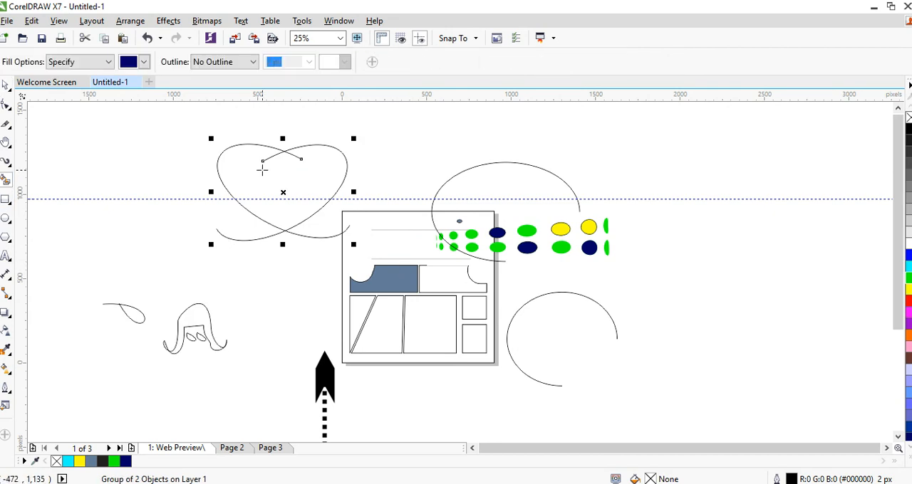
{"action": "left_click", "coordinate": [262, 168]}
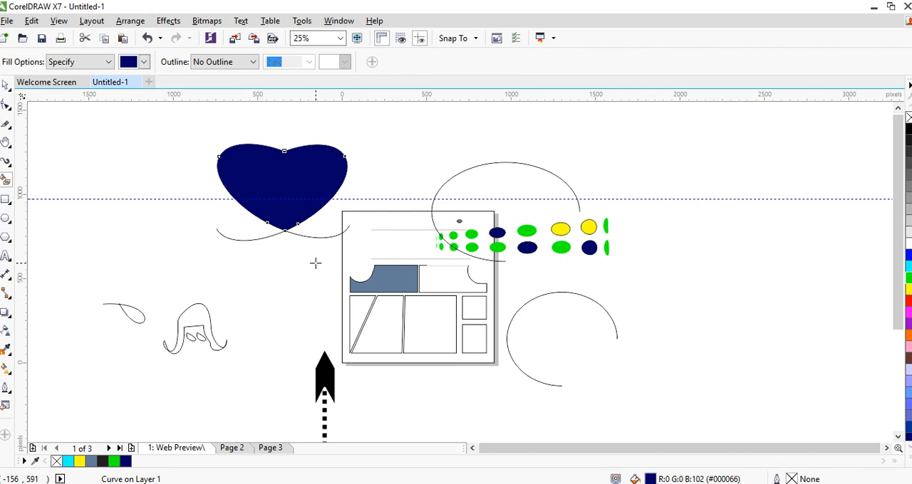
Set the Smart Fill colour to pinkish red #FF0066 and fill the heart again
{"action": "left_click", "coordinate": [144, 62]}
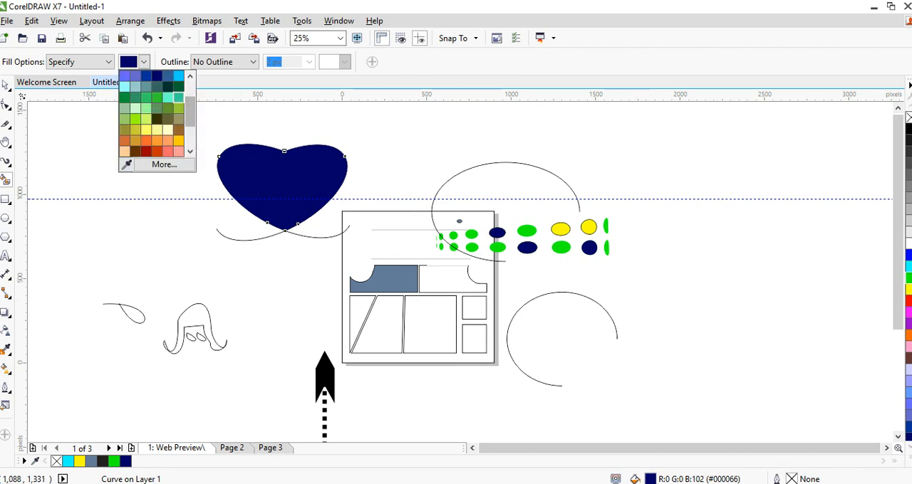
{"action": "scroll", "coordinate": [156, 114], "scroll_direction": "down", "scroll_amount": 3}
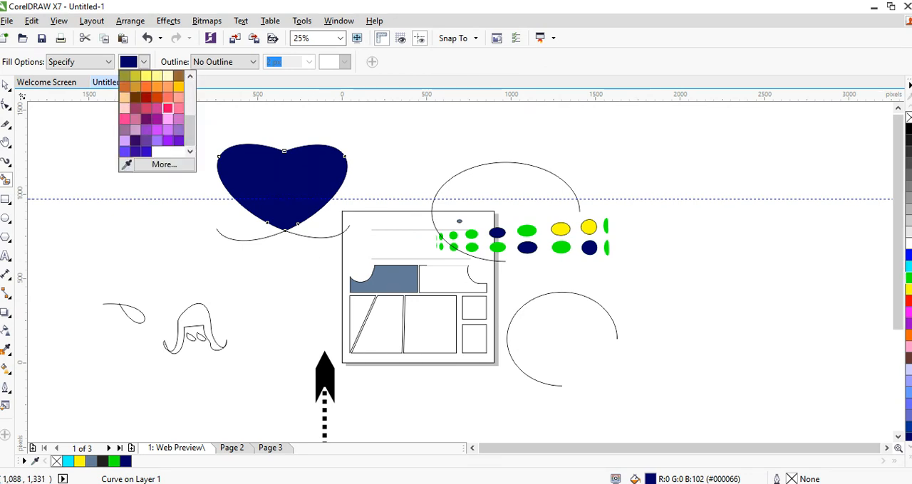
{"action": "left_click", "coordinate": [167, 108]}
{"action": "left_click", "coordinate": [265, 176]}
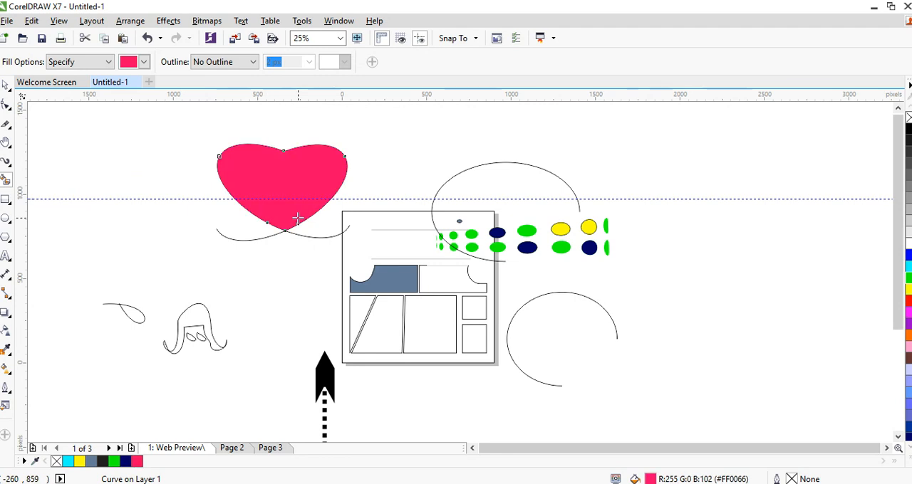
Separate the filled hearts from the arc outline, moving the pink one far right of the page and the dark blue one above it
{"action": "key", "text": "space"}
{"action": "left_click", "coordinate": [155, 161]}
{"action": "left_click_drag", "start_coordinate": [270, 177], "coordinate": [735, 171]}
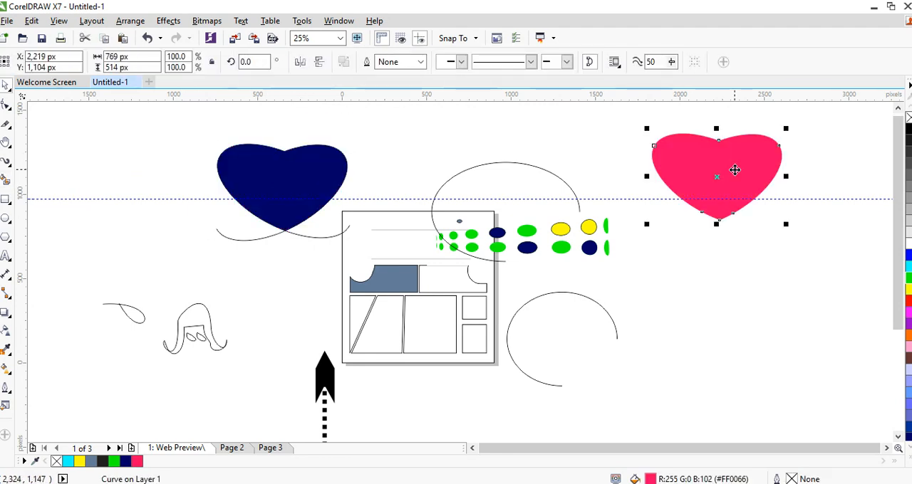
{"action": "left_click", "coordinate": [289, 189]}
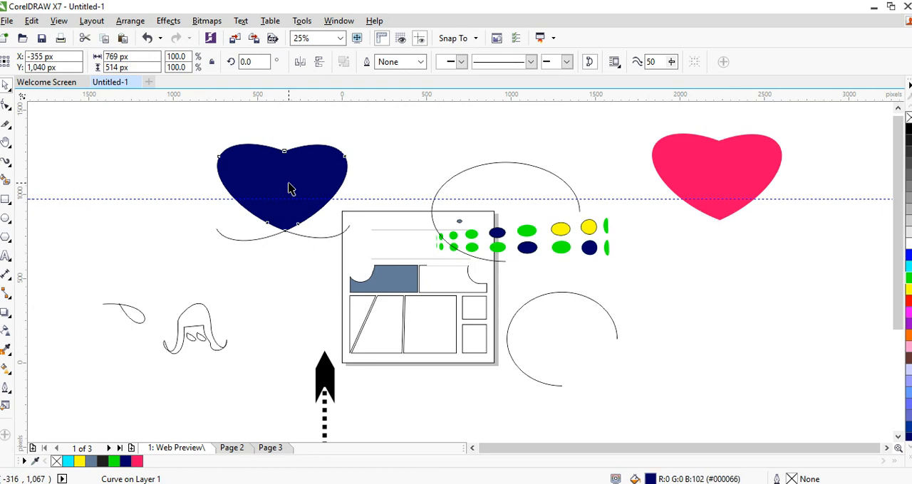
{"action": "left_click_drag", "start_coordinate": [288, 189], "coordinate": [467, 160]}
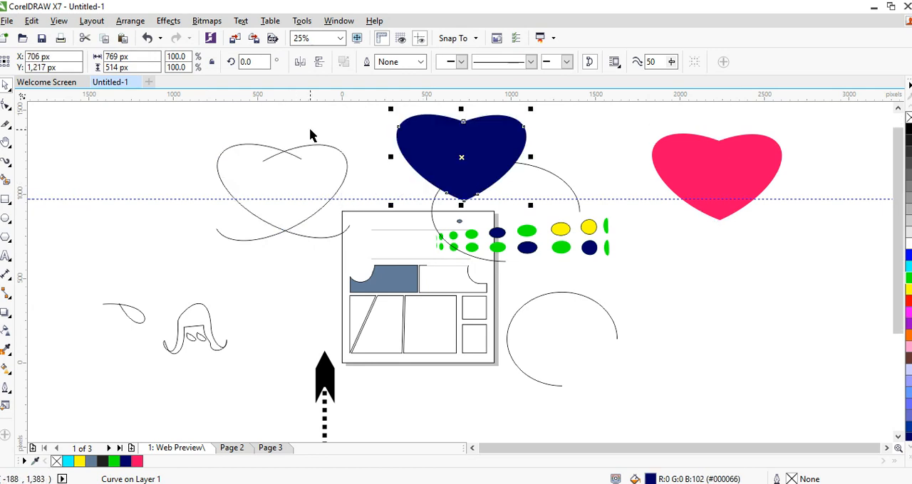
{"action": "left_click", "coordinate": [232, 175]}
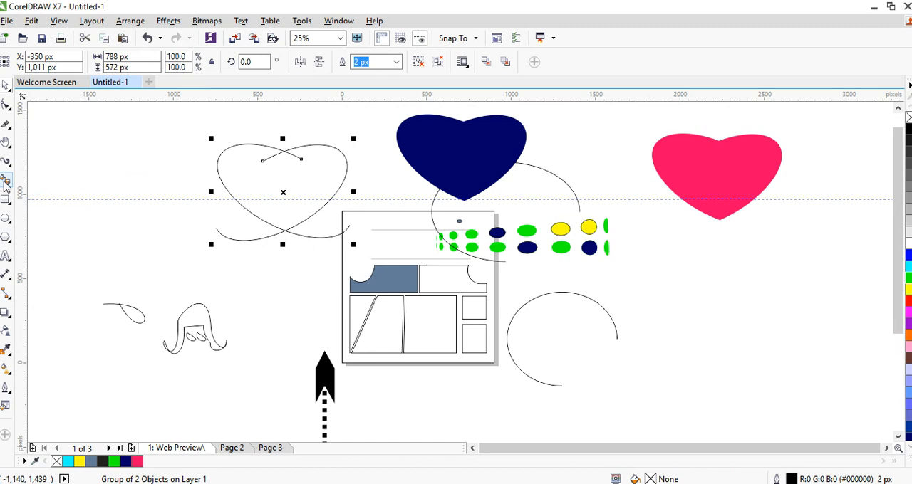
Move the dark blue heart left above the page and lay the pink heart over it, slightly lower to leave a blue rim
{"action": "left_click", "coordinate": [726, 156]}
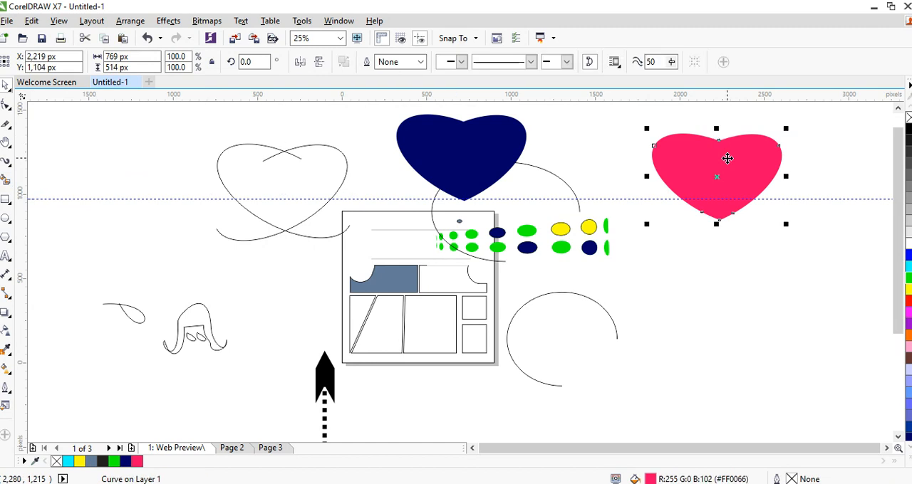
{"action": "key", "text": "Escape"}
{"action": "left_click_drag", "start_coordinate": [482, 152], "coordinate": [421, 153]}
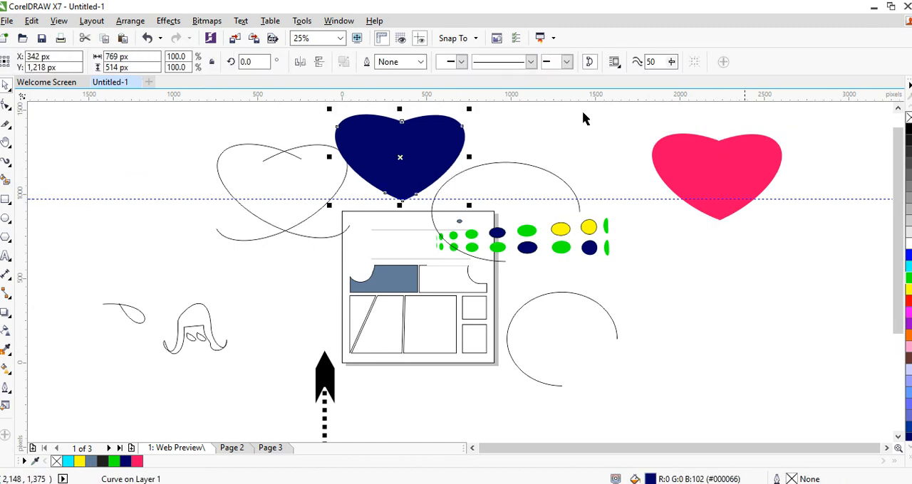
{"action": "left_click_drag", "start_coordinate": [752, 168], "coordinate": [424, 147]}
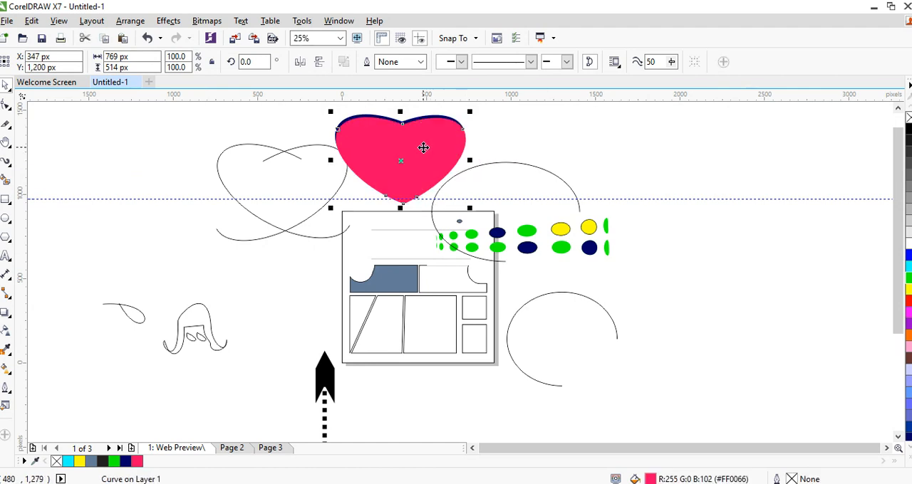
{"action": "key", "text": "Escape"}
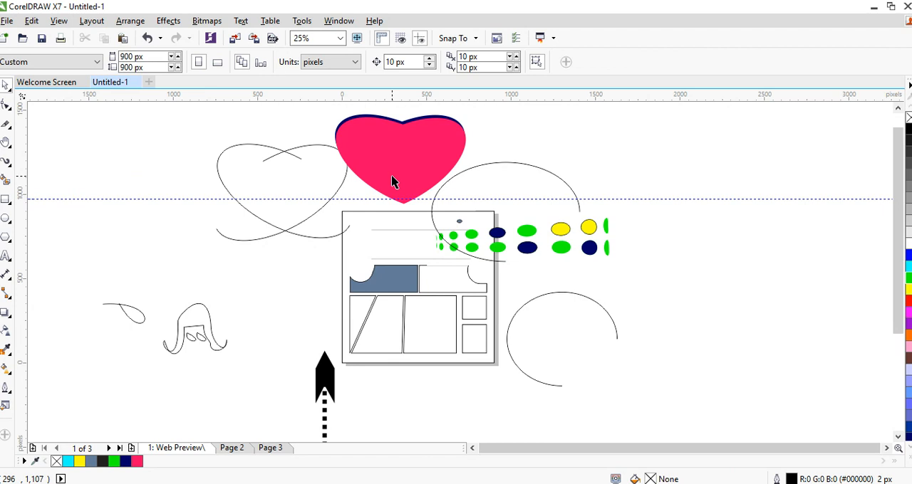
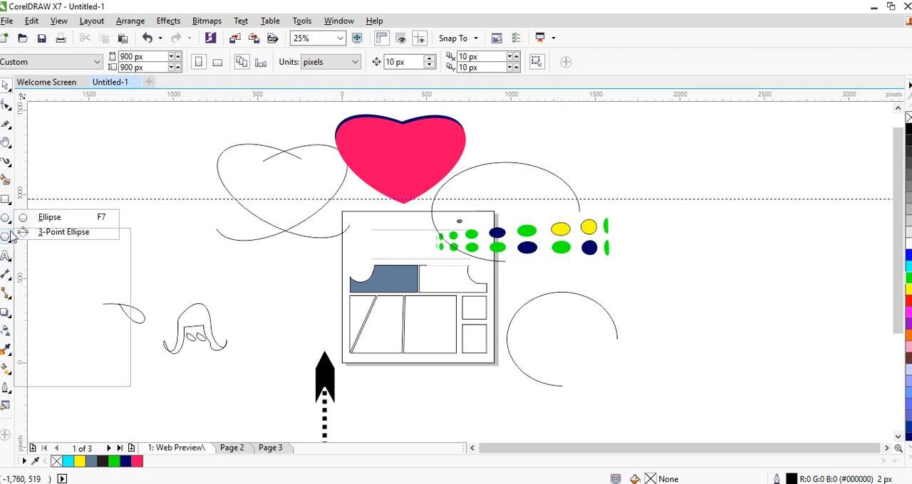
Look through the preset arrow shapes available for the Arrow Shapes tool
{"action": "mouse_move", "coordinate": [8, 241]}
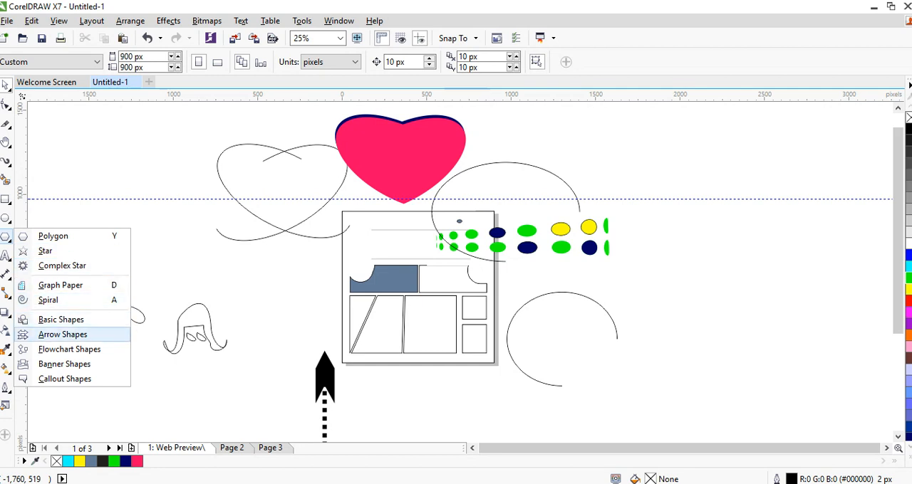
{"action": "left_click", "coordinate": [62, 334]}
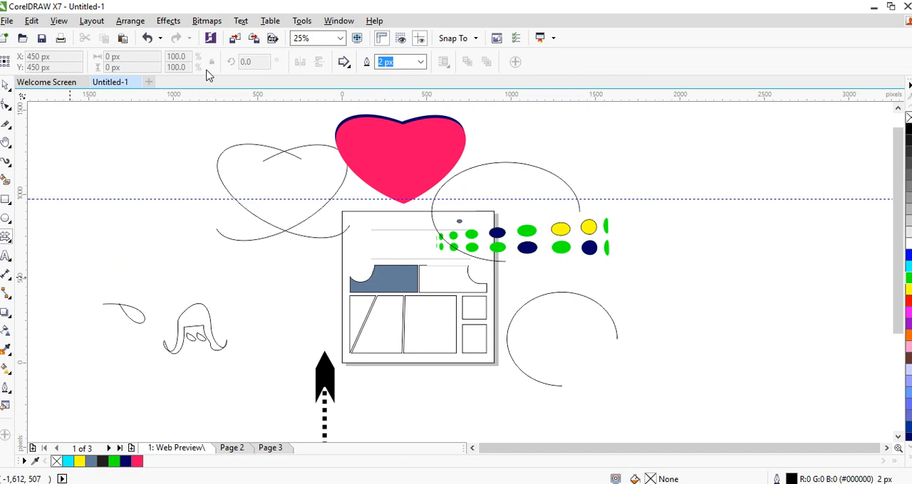
{"action": "left_click", "coordinate": [344, 63]}
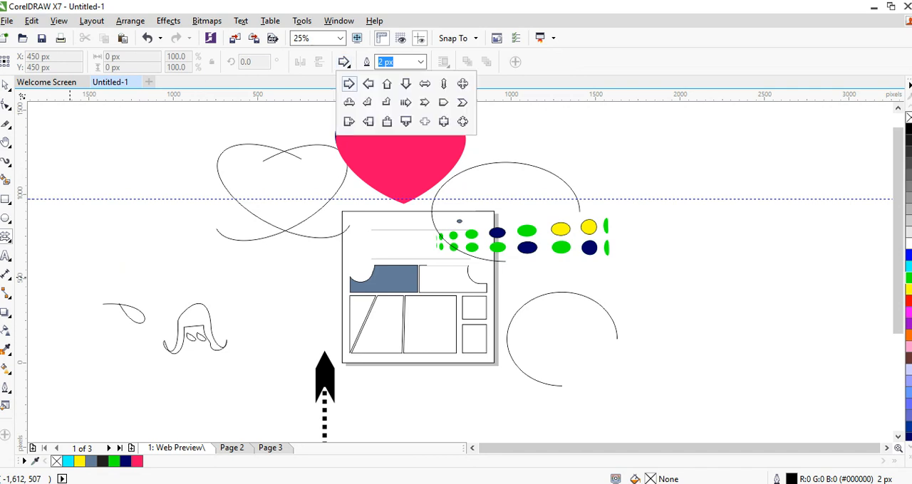
{"action": "left_click", "coordinate": [36, 258]}
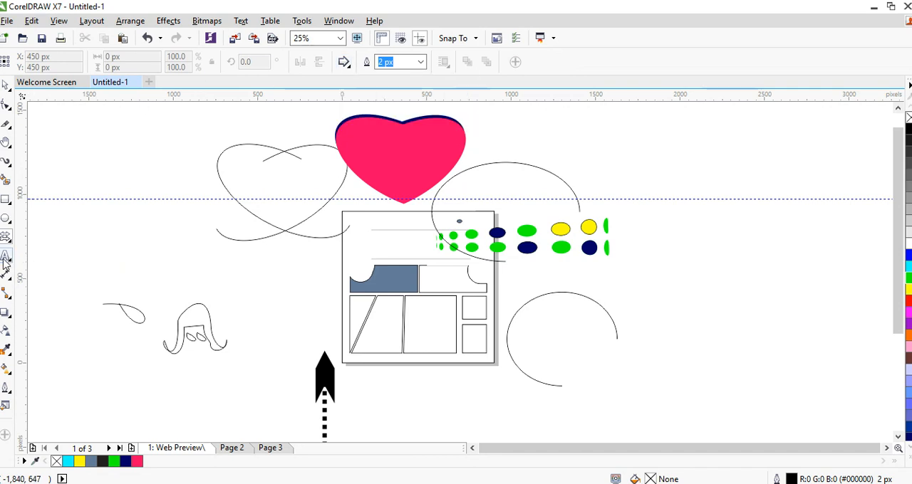
Add the artistic text "Introduction to Corel Draw" in Arial 24 pt on the empty area beside the page
{"action": "left_click", "coordinate": [5, 258]}
{"action": "left_click", "coordinate": [75, 246]}
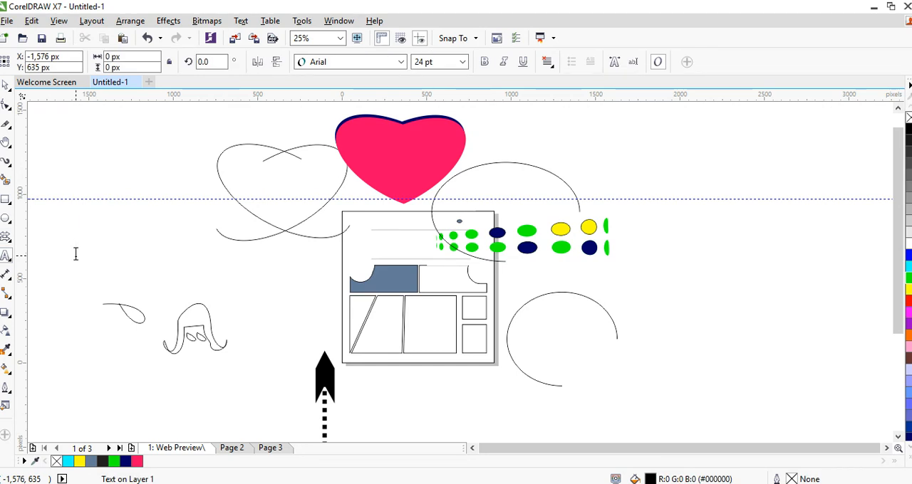
{"action": "type", "text": "This"}
{"action": "key", "text": "BackSpace"}
{"action": "key", "text": "BackSpace"}
{"action": "key", "text": "BackSpace"}
{"action": "key", "text": "BackSpace"}
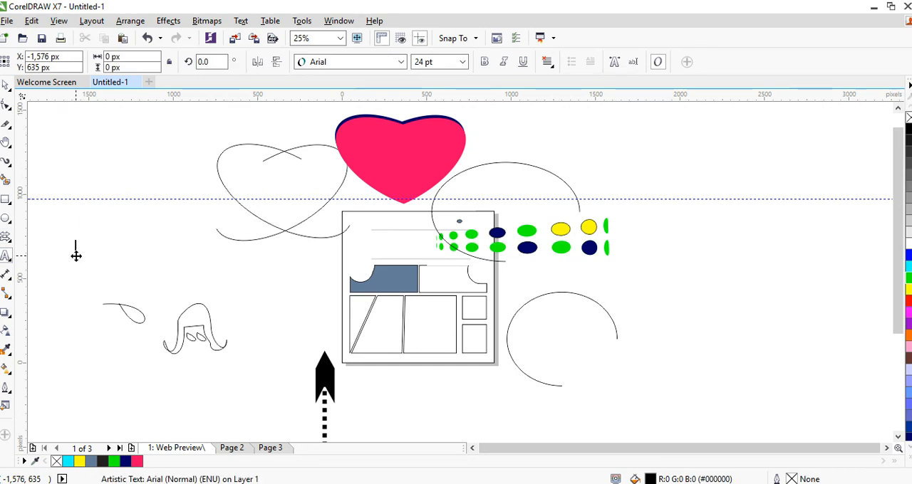
{"action": "type", "text": "Into"}
{"action": "key", "text": "BackSpace"}
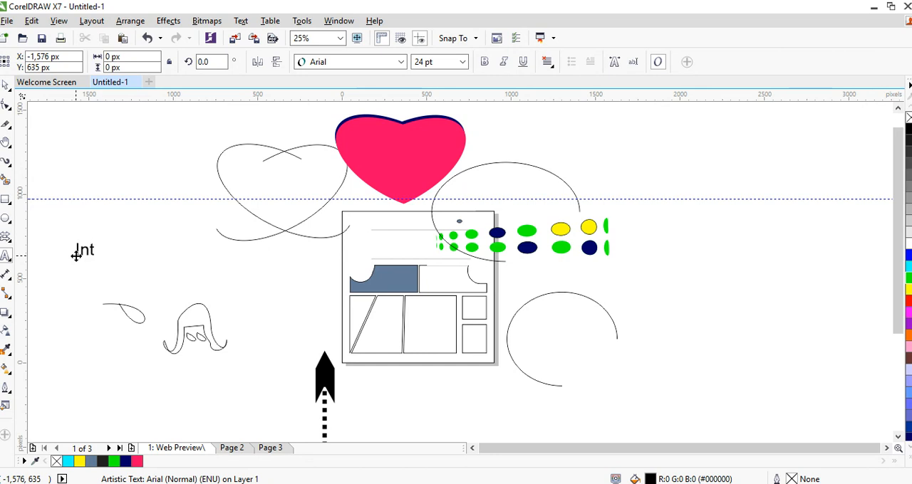
{"action": "type", "text": "roductionn"}
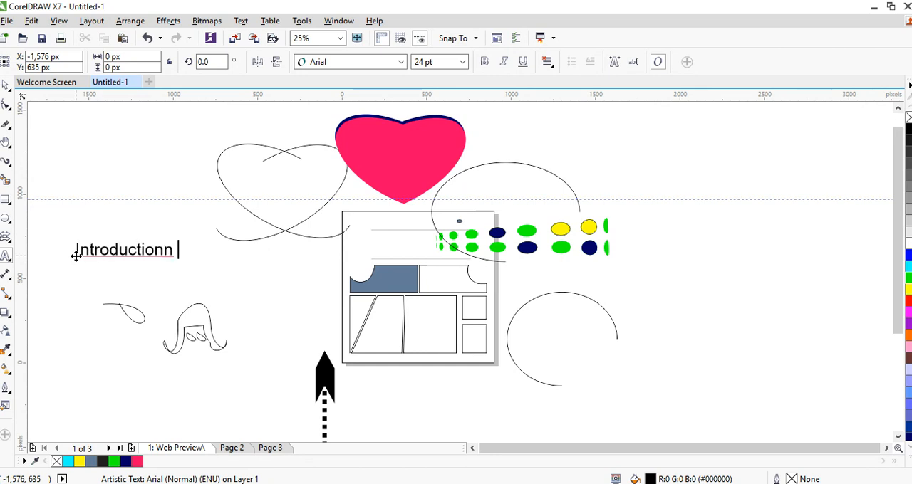
{"action": "key", "text": "BackSpace"}
{"action": "type", "text": "to Corel"}
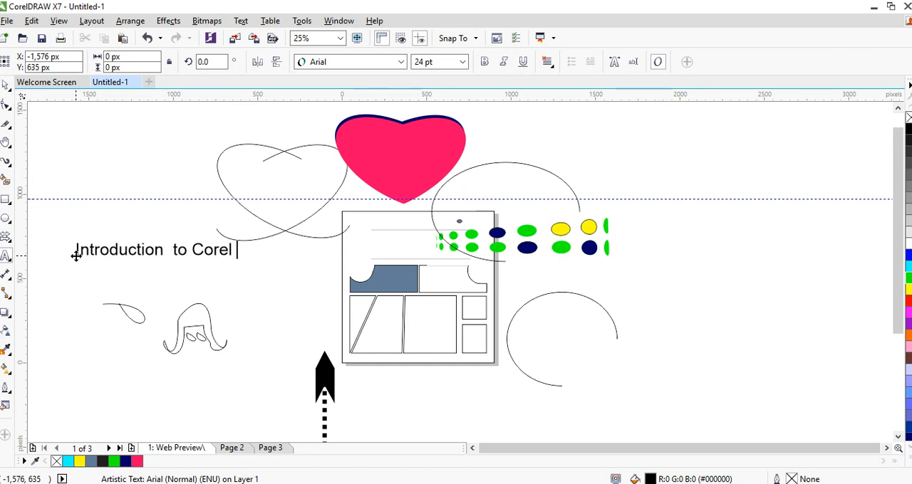
{"action": "type", "text": " Dreo"}
{"action": "key", "text": "BackSpace"}
{"action": "key", "text": "BackSpace"}
{"action": "type", "text": "aw"}
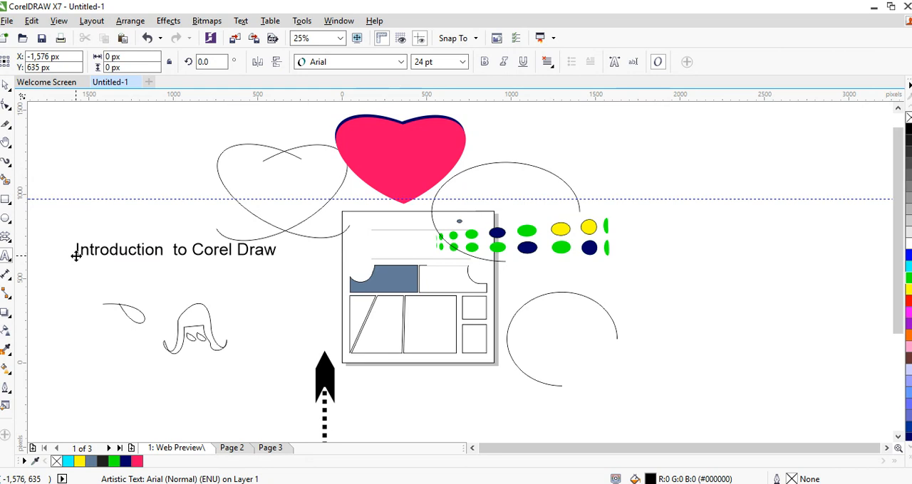
{"action": "key", "text": "Escape"}
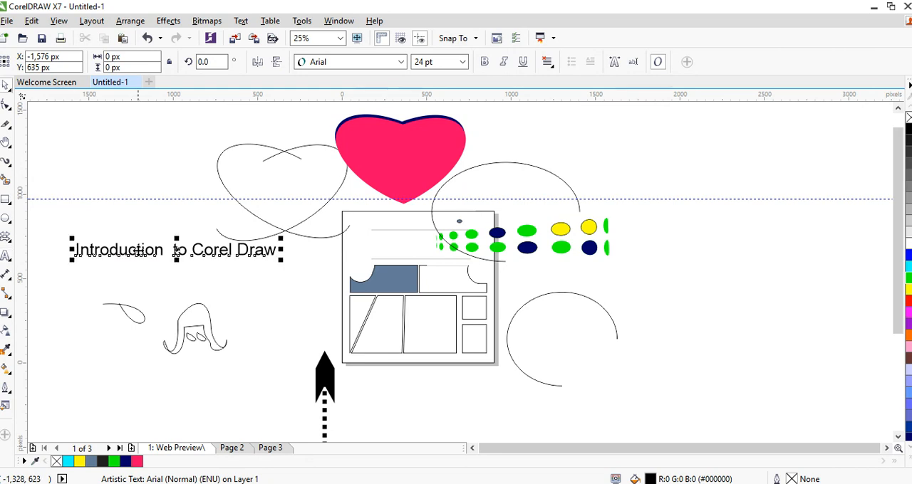
Place the introduction text along the page's upper edge and shrink it to fit within the page width
{"action": "left_click_drag", "start_coordinate": [169, 251], "coordinate": [217, 285]}
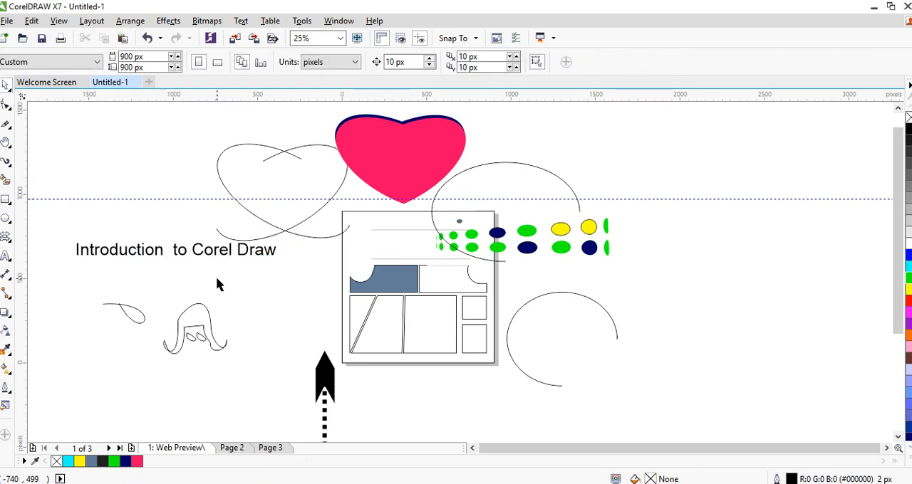
{"action": "mouse_move", "coordinate": [264, 249]}
{"action": "left_mouse_down"}
{"action": "mouse_move", "coordinate": [579, 213]}
{"action": "mouse_move", "coordinate": [480, 232]}
{"action": "mouse_move", "coordinate": [501, 236]}
{"action": "mouse_move", "coordinate": [459, 227]}
{"action": "left_mouse_up"}
{"action": "left_click", "coordinate": [565, 209]}
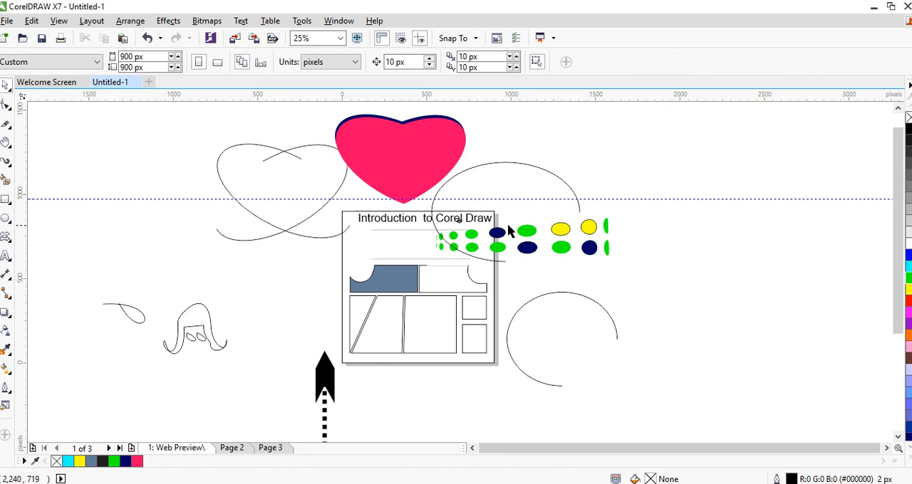
Shrink the filled hearts to about 113 by 75 px and stack them in the page's upper-left corner
{"action": "left_click_drag", "start_coordinate": [319, 109], "coordinate": [437, 189]}
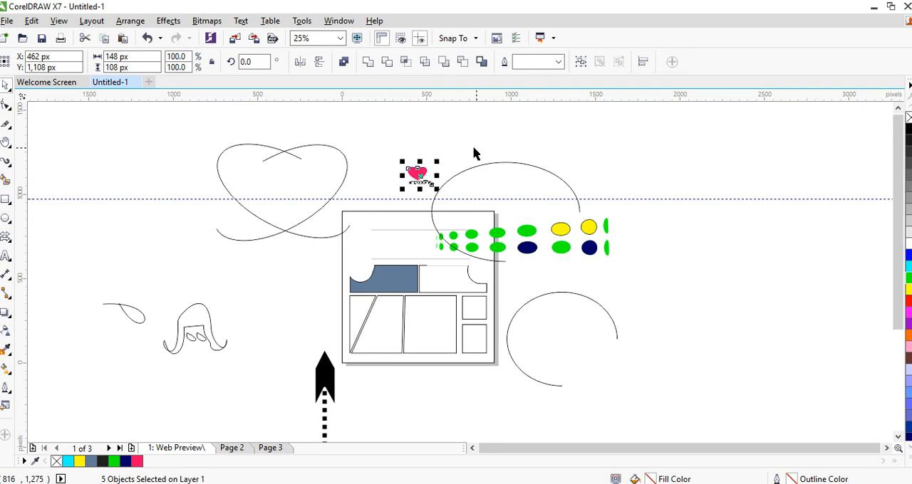
{"action": "left_click", "coordinate": [474, 149]}
{"action": "left_click_drag", "start_coordinate": [418, 173], "coordinate": [363, 229]}
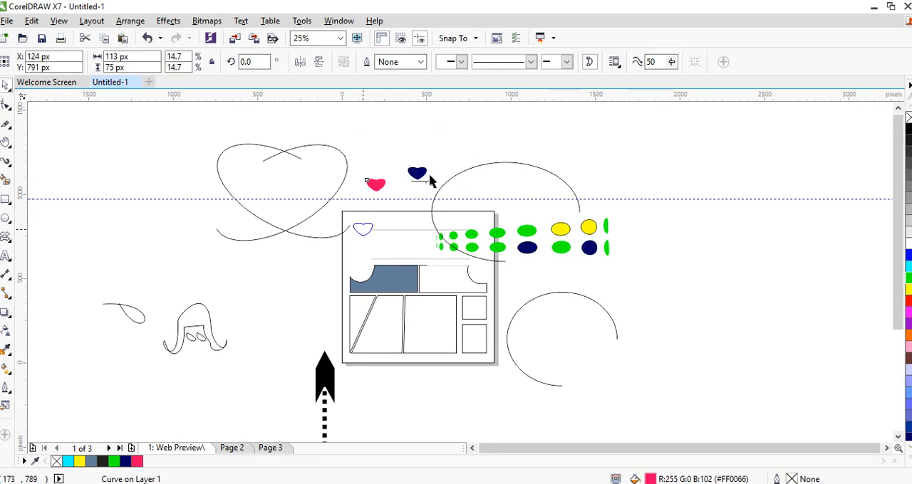
{"action": "left_click_drag", "start_coordinate": [418, 174], "coordinate": [361, 228]}
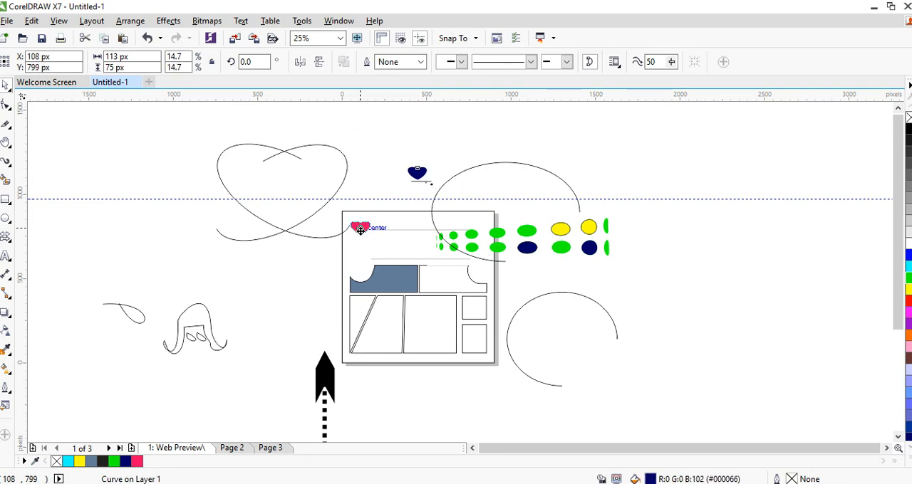
{"action": "left_click", "coordinate": [365, 170]}
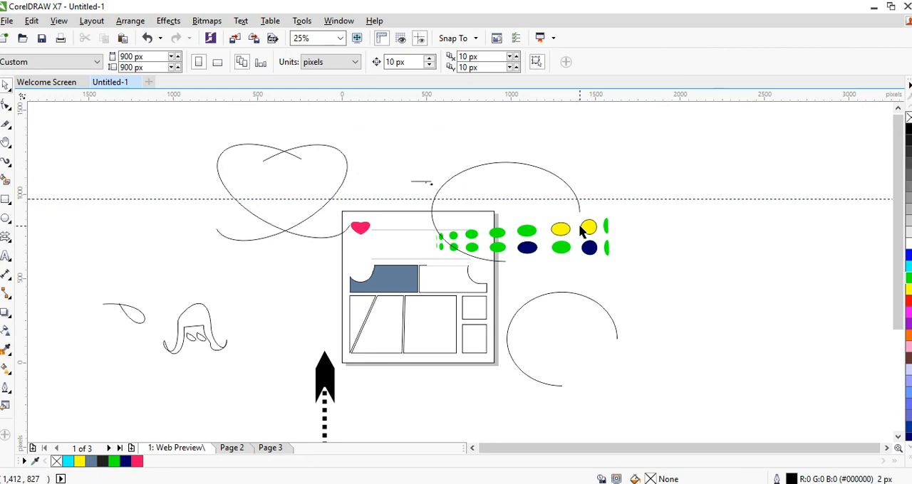
Select the two rows of coloured ellipses, scale them down and fit them into the page's upper-right corner
{"action": "left_click", "coordinate": [581, 226]}
{"action": "left_click_drag", "start_coordinate": [646, 193], "coordinate": [425, 279]}
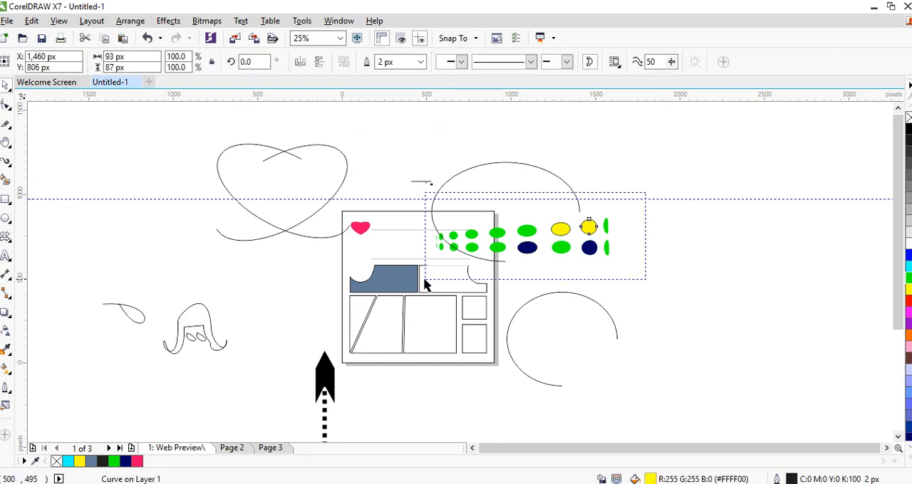
{"action": "left_click_drag", "start_coordinate": [608, 252], "coordinate": [497, 254]}
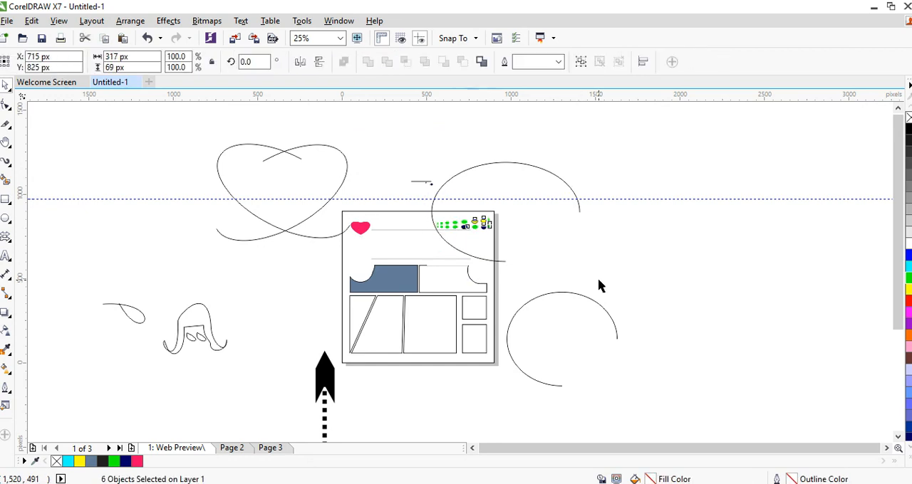
Delete the two open elliptical arcs beside the page and the tiny leftover text above it
{"action": "left_click", "coordinate": [540, 177]}
{"action": "key", "text": "Delete"}
{"action": "left_click", "coordinate": [565, 320]}
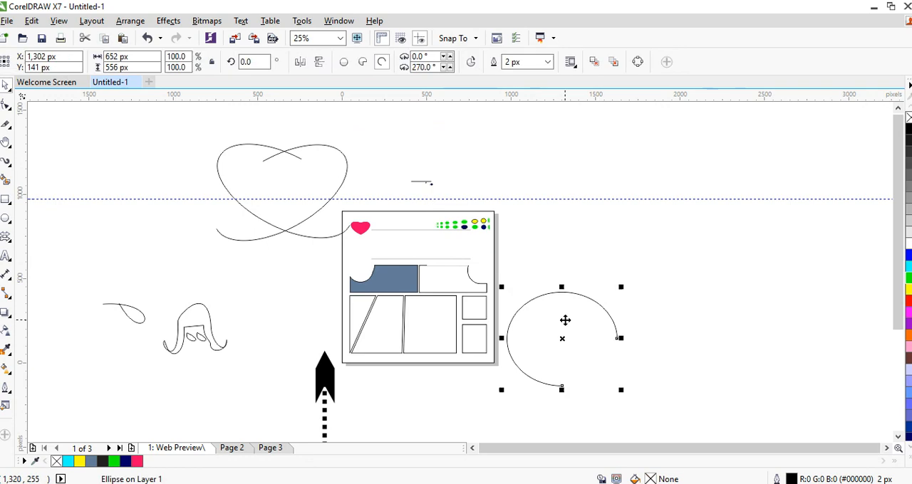
{"action": "key", "text": "Delete"}
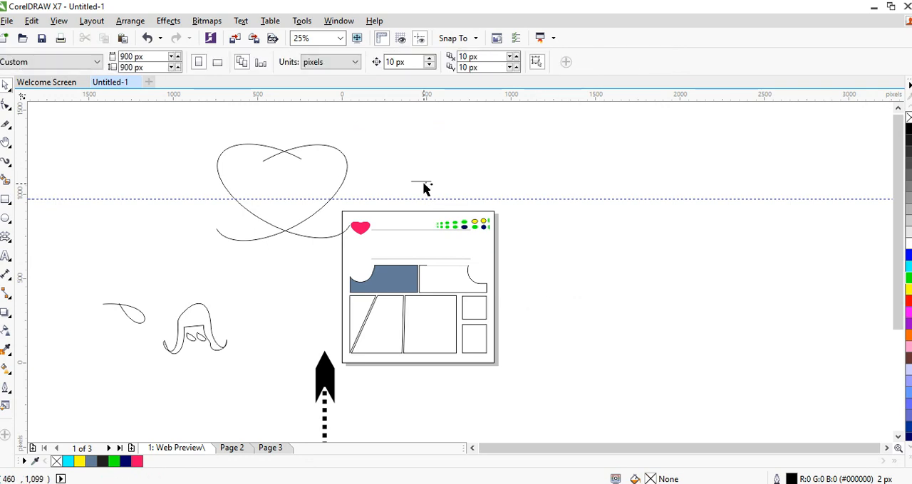
{"action": "left_click_drag", "start_coordinate": [421, 178], "coordinate": [448, 198]}
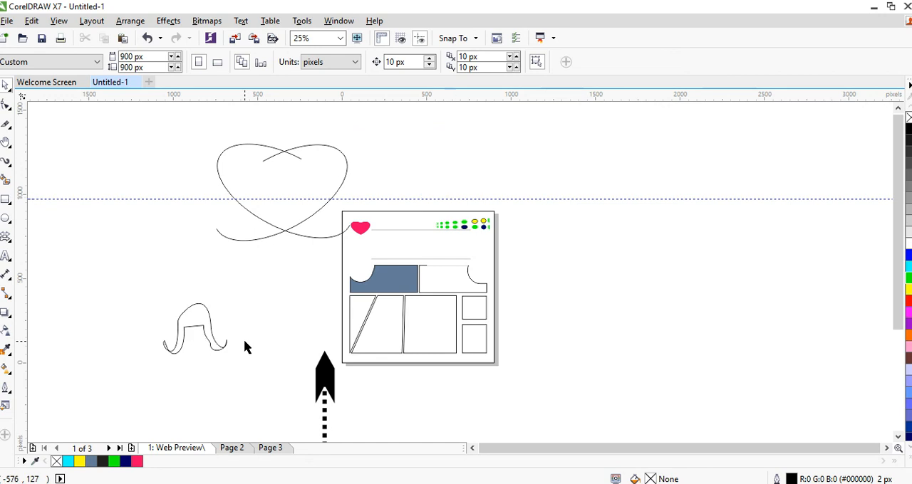
Remove the small loop curves, and place the hat-shaped curve, slightly reduced, over the large lower box beside the two small squares
{"action": "left_click", "coordinate": [200, 310]}
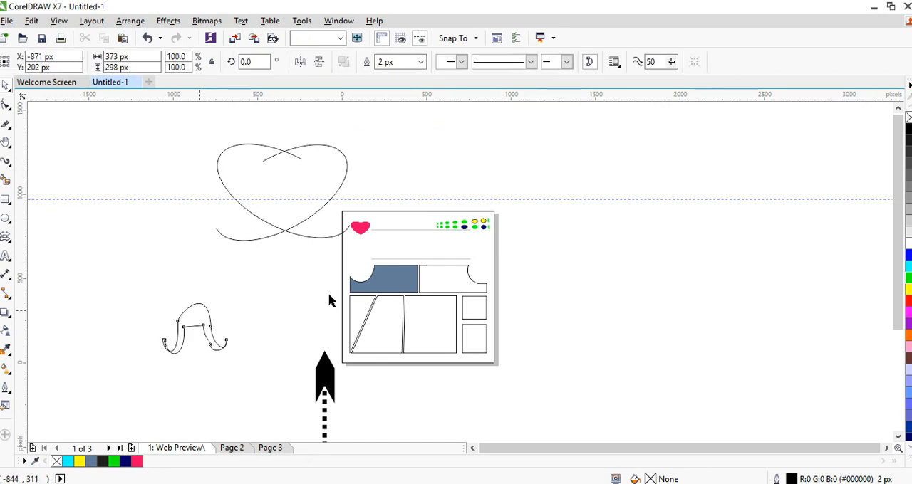
{"action": "left_click_drag", "start_coordinate": [329, 301], "coordinate": [438, 311]}
{"action": "left_click_drag", "start_coordinate": [397, 357], "coordinate": [413, 345]}
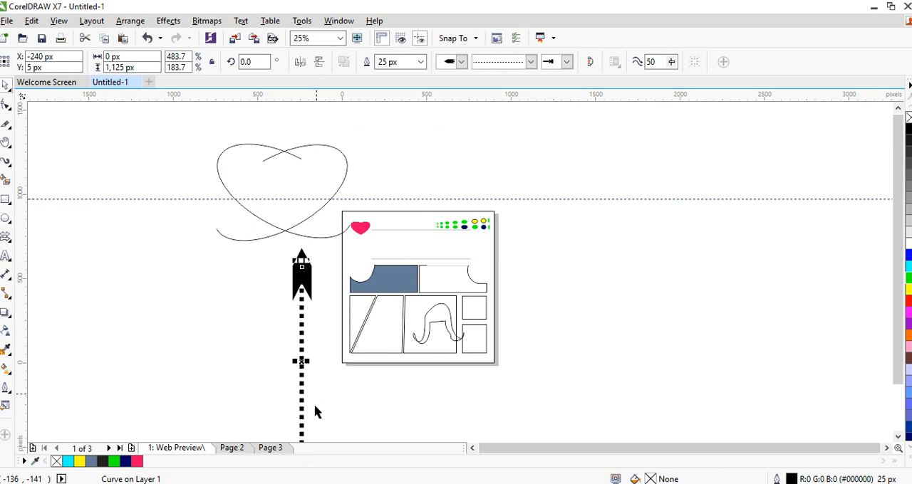
Shorten the thick dotted arrow and clear away the horizontal guideline and the grouped heart arcs
{"action": "left_click_drag", "start_coordinate": [301, 361], "coordinate": [284, 278]}
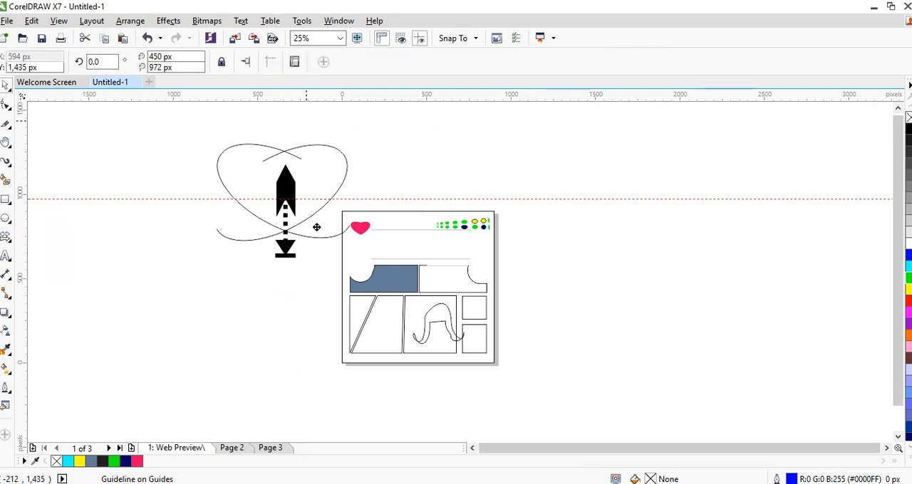
{"action": "left_click_drag", "start_coordinate": [316, 227], "coordinate": [402, 332]}
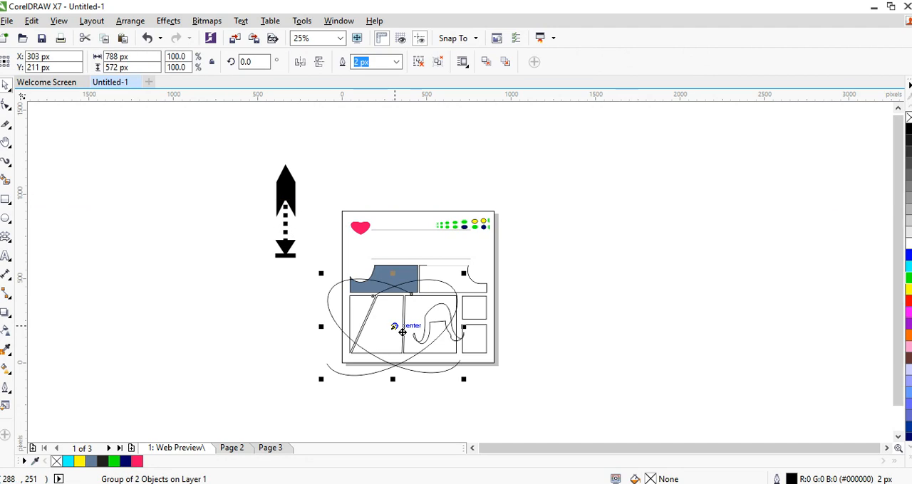
{"action": "key", "text": "Delete"}
Move the dotted arrow into the lower box beside the slanted divider and shorten it to fit inside the page
{"action": "left_click_drag", "start_coordinate": [286, 189], "coordinate": [385, 330]}
{"action": "left_click_drag", "start_coordinate": [384, 377], "coordinate": [383, 349]}
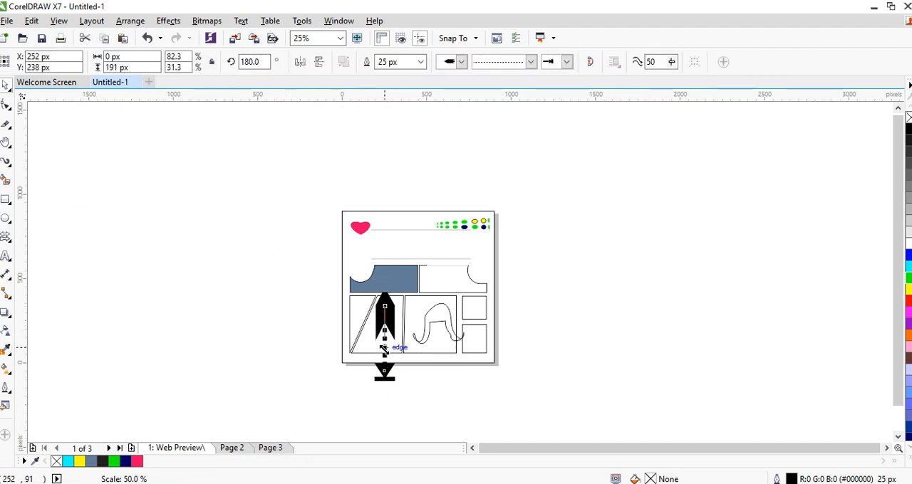
{"action": "left_click", "coordinate": [359, 134]}
Add the artistic text "Corel Draw" in Arial 24 pt between the two grey lines in the page header
{"action": "left_click", "coordinate": [342, 39]}
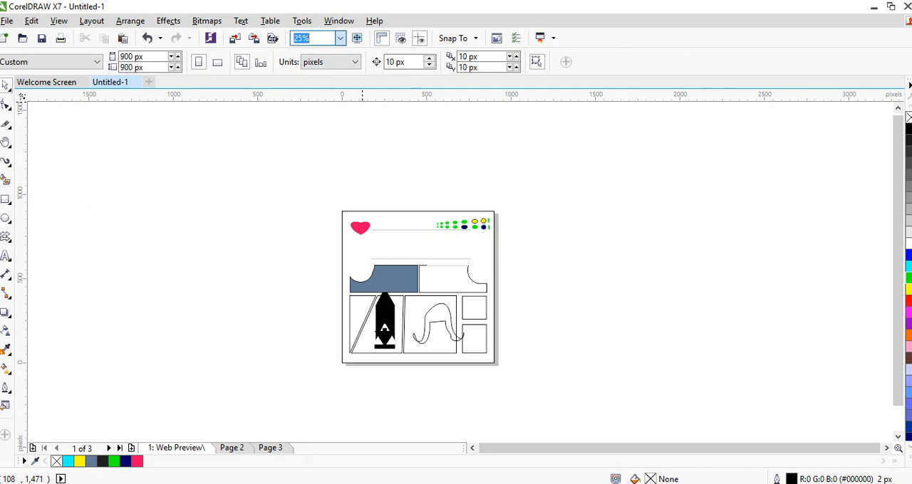
{"action": "left_click", "coordinate": [338, 60]}
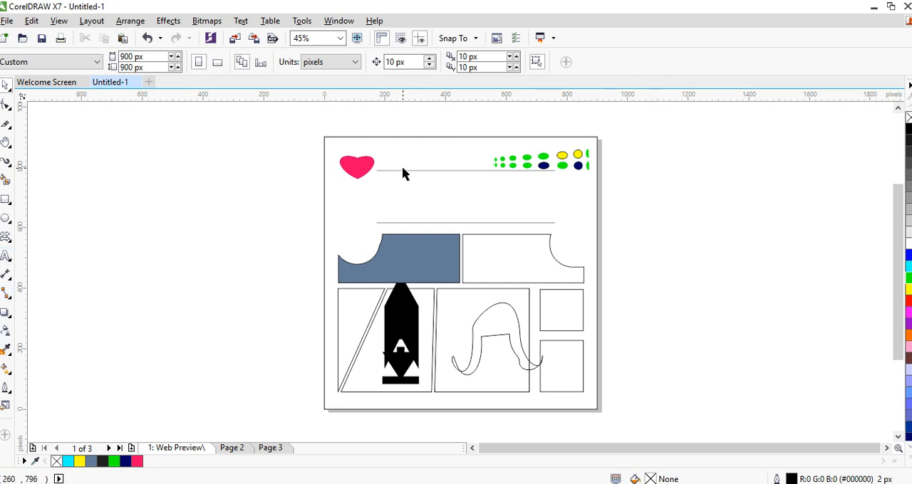
{"action": "left_click", "coordinate": [406, 185]}
{"action": "key", "text": "ctrl+z"}
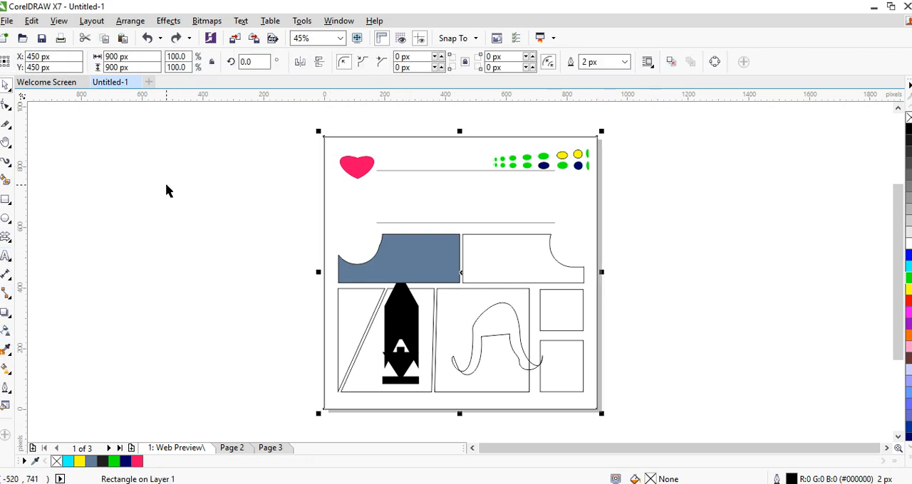
{"action": "left_click", "coordinate": [5, 260]}
{"action": "left_click", "coordinate": [384, 189]}
{"action": "type", "text": "Corel Draw"}
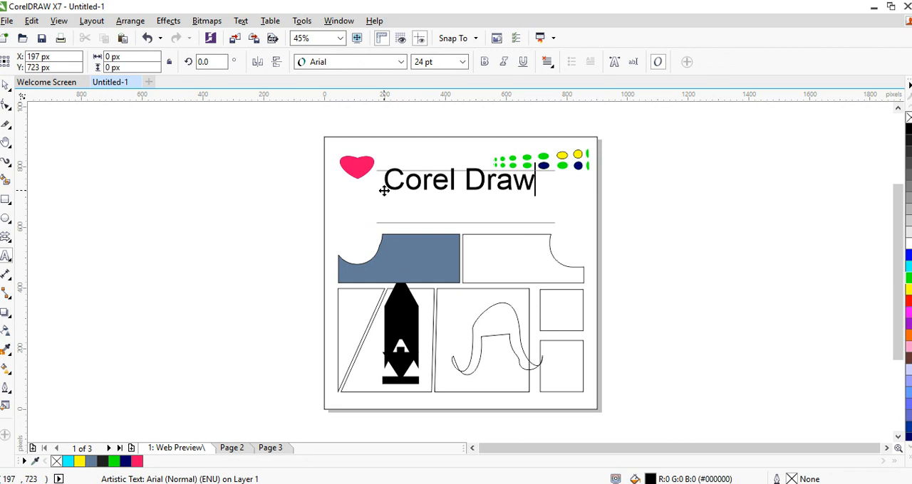
Add a second line to the heading reading "with" followed by the presenter's full name
{"action": "key", "text": "Return"}
{"action": "type", "text": "with"}
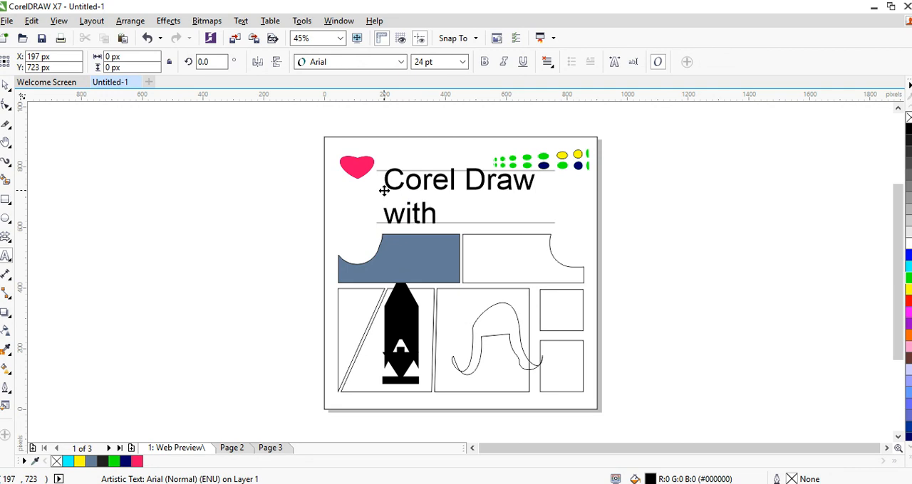
{"action": "type", "text": " Olaww"}
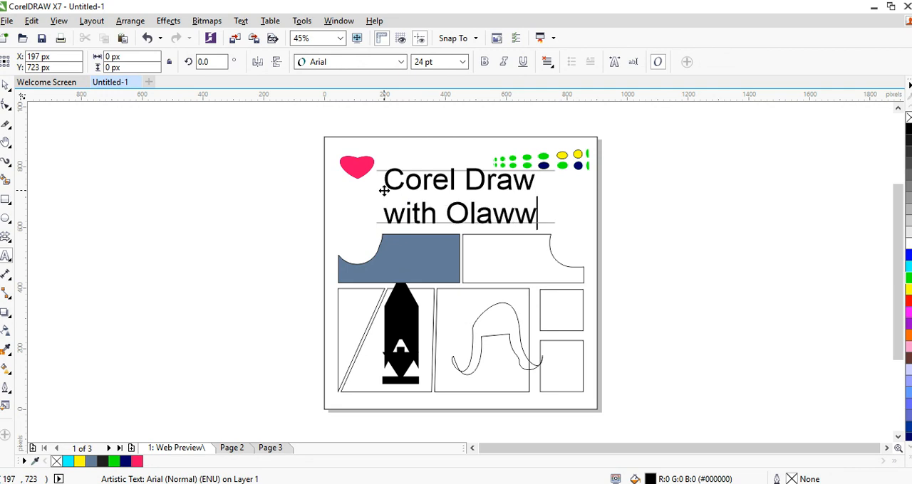
{"action": "key", "text": "BackSpace"}
{"action": "type", "text": "u ni"}
{"action": "key", "text": "BackSpace"}
{"action": "key", "text": "BackSpace"}
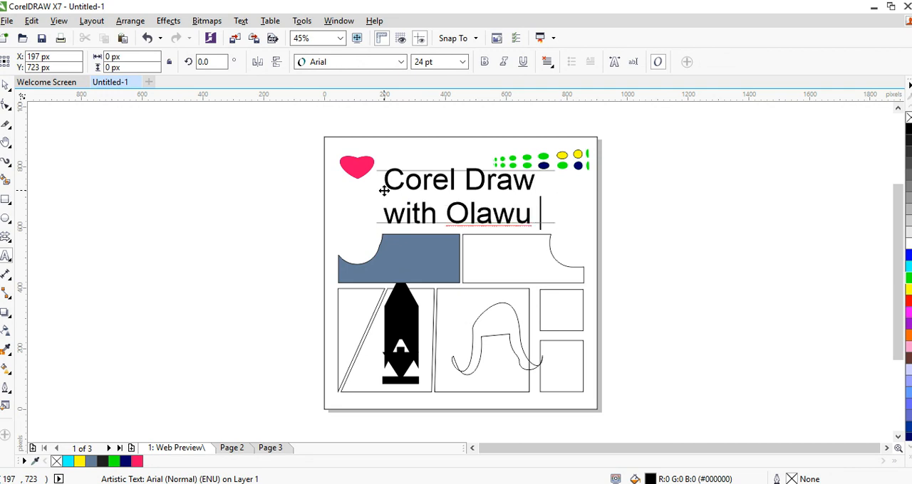
{"action": "key", "text": "BackSpace"}
{"action": "type", "text": "ni emma"}
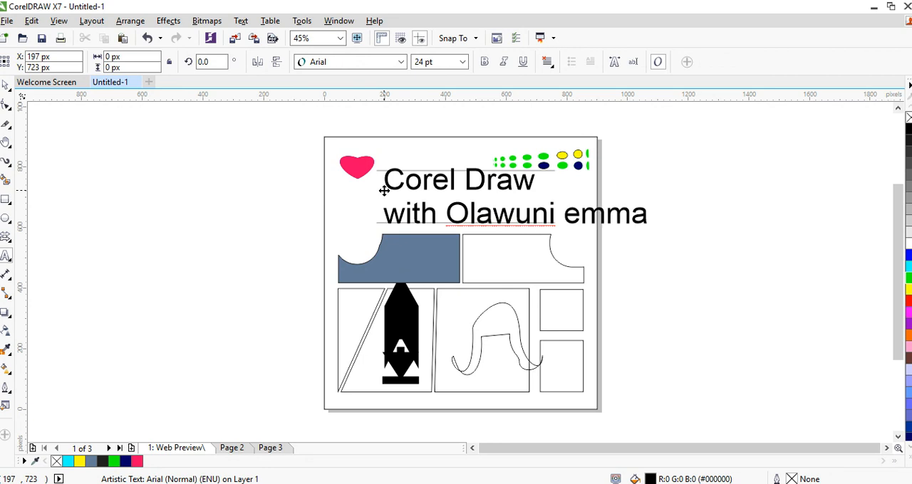
{"action": "type", "text": "nuel"}
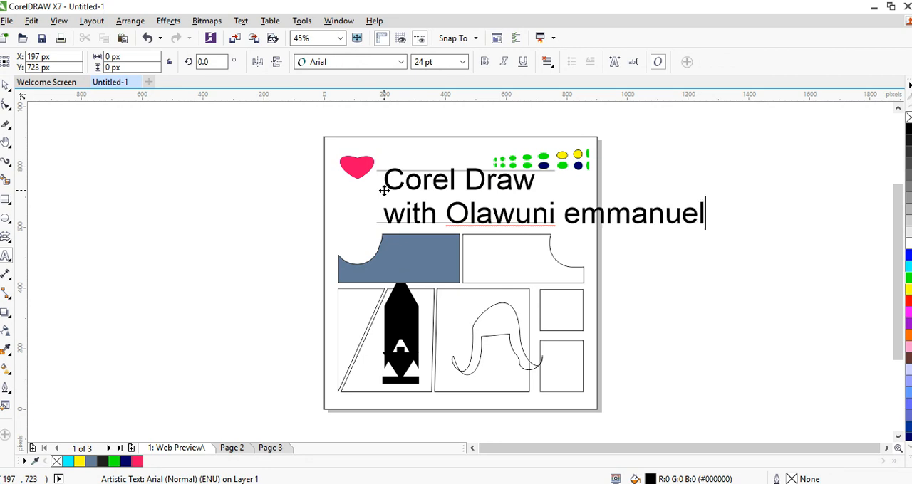
Capitalise the first letter of the last word in the heading and finish editing the text
{"action": "left_click", "coordinate": [578, 214]}
{"action": "key", "text": "BackSpace"}
{"action": "type", "text": "E"}
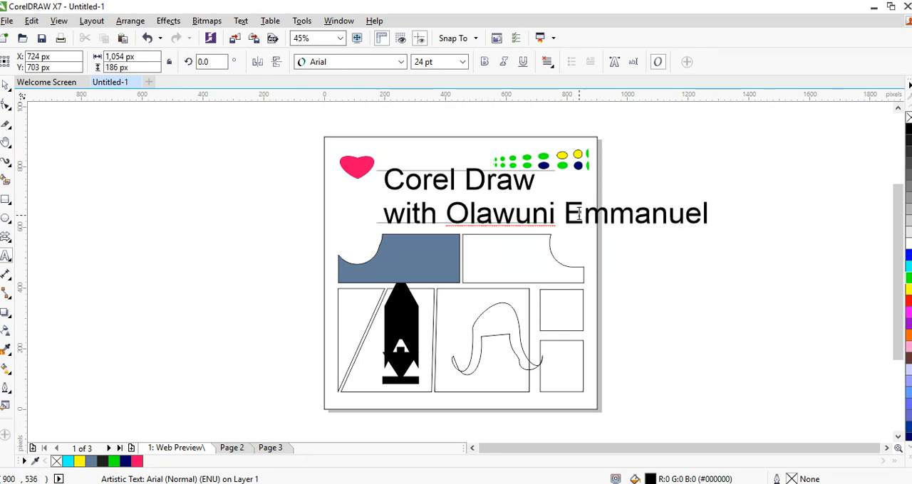
{"action": "key", "text": "ctrl+space"}
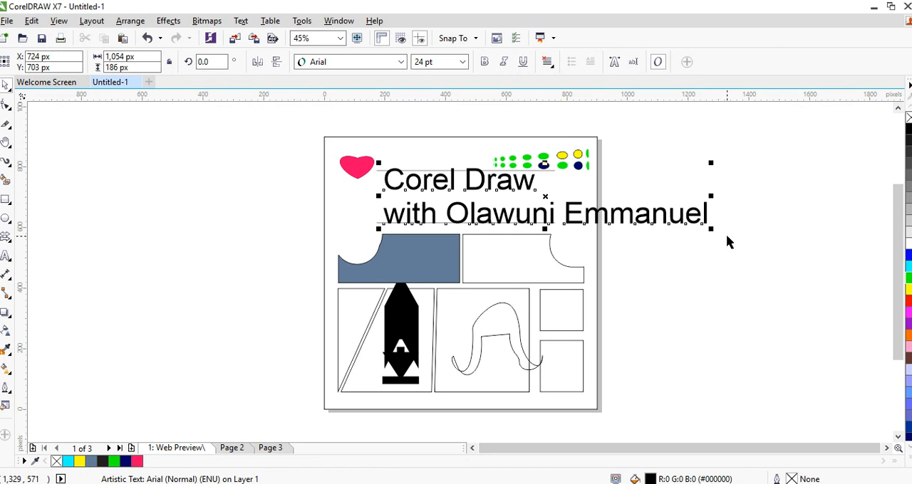
Scale the heading down to 13.645 pt and place it center-aligned between the two grey header lines
{"action": "left_click_drag", "start_coordinate": [711, 229], "coordinate": [571, 205]}
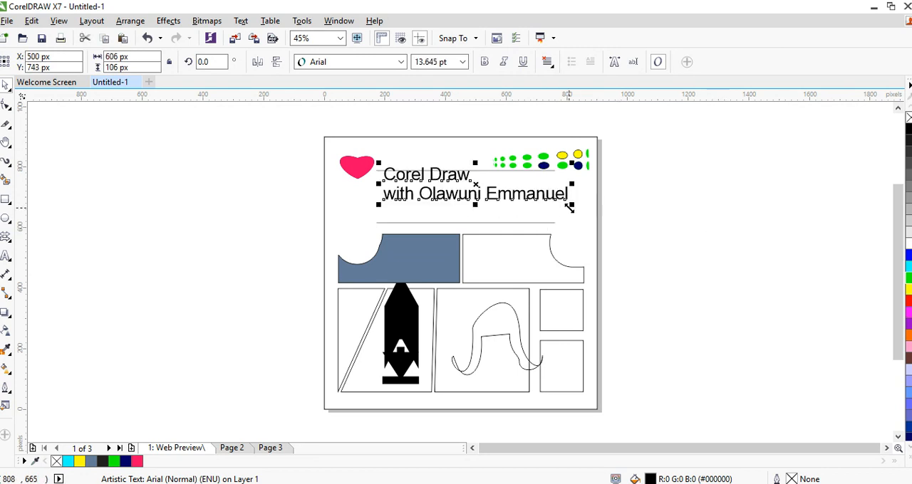
{"action": "left_click", "coordinate": [548, 63]}
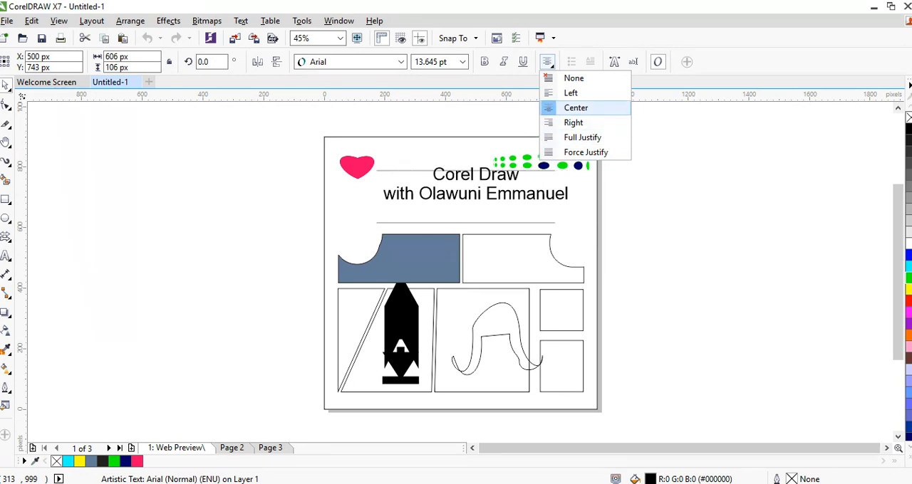
{"action": "left_click", "coordinate": [576, 108]}
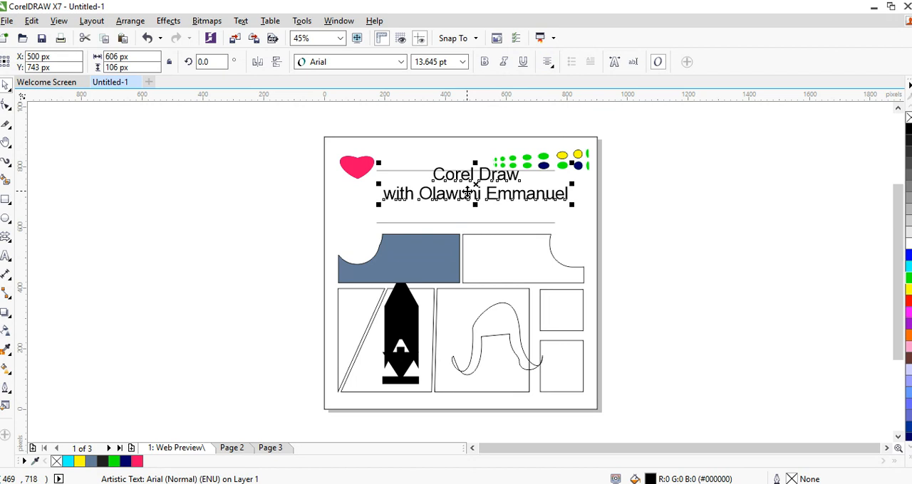
{"action": "left_click_drag", "start_coordinate": [477, 189], "coordinate": [471, 203]}
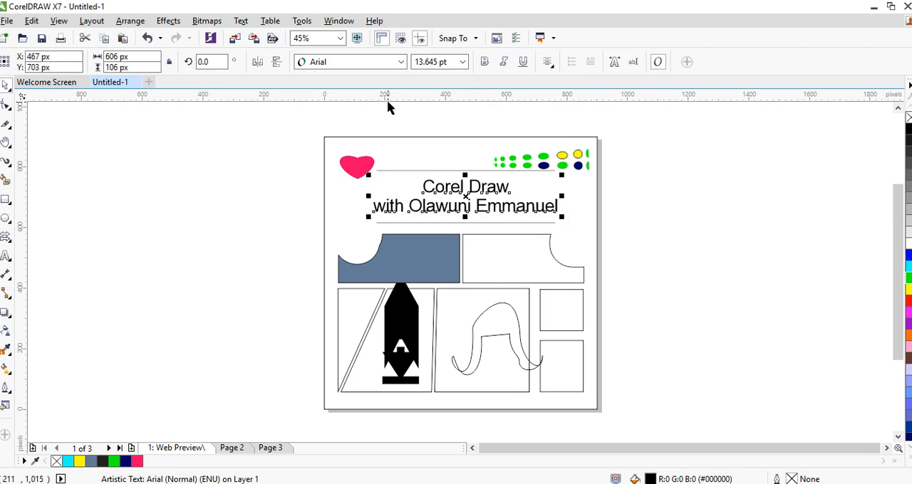
Change the heading's font to Montserrat Medium
{"action": "left_click", "coordinate": [401, 63]}
{"action": "mouse_move", "coordinate": [400, 124]}
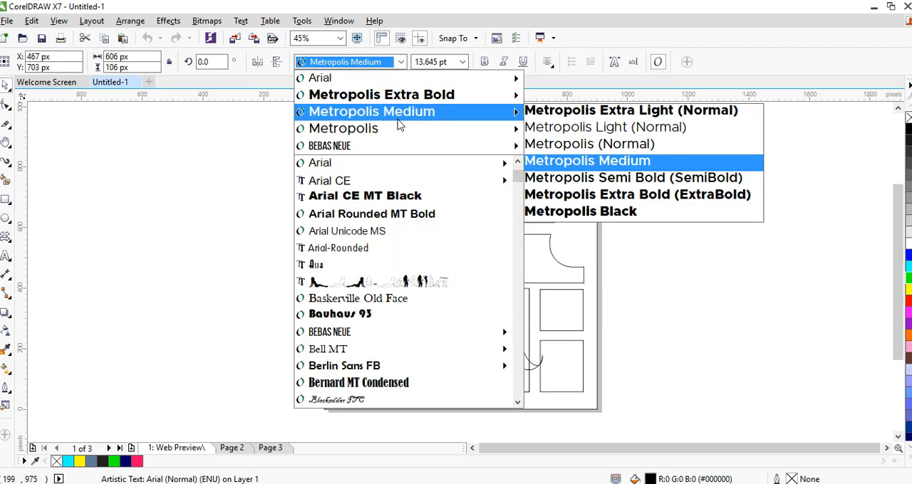
{"action": "scroll", "coordinate": [512, 235], "scroll_direction": "down", "scroll_amount": 10}
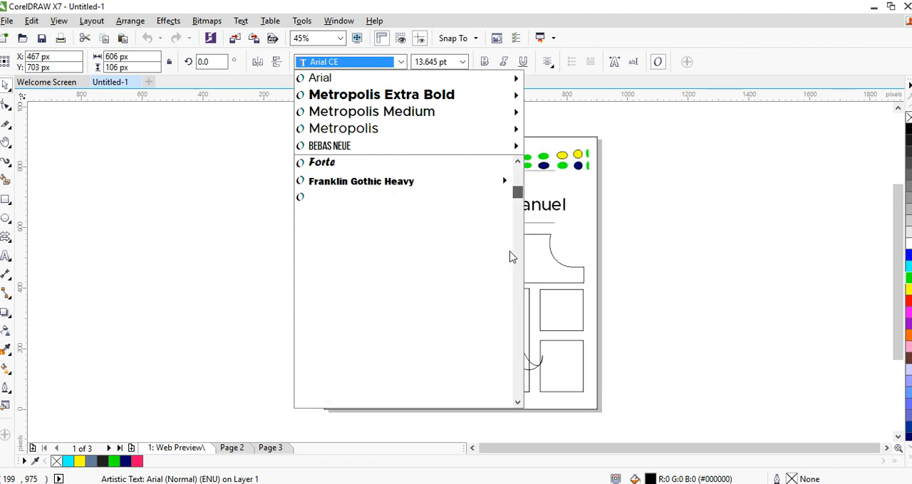
{"action": "scroll", "coordinate": [512, 262], "scroll_direction": "down", "scroll_amount": 10}
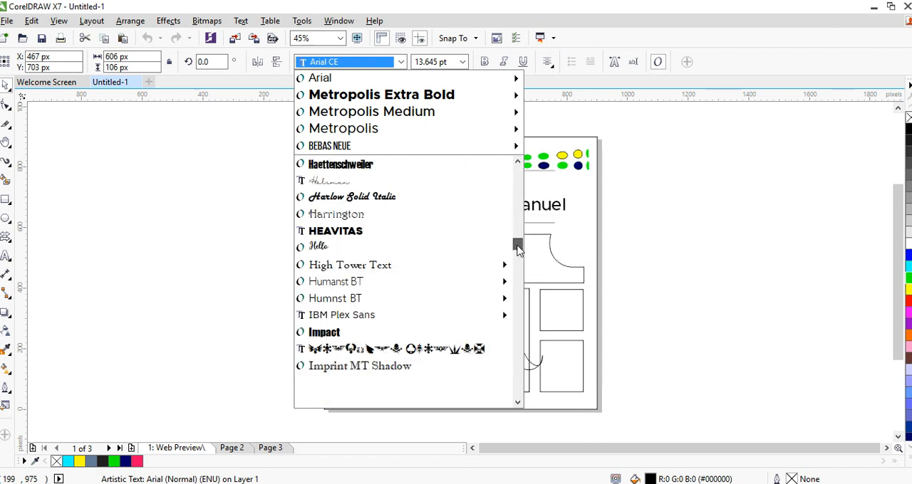
{"action": "scroll", "coordinate": [517, 248], "scroll_direction": "up", "scroll_amount": 5}
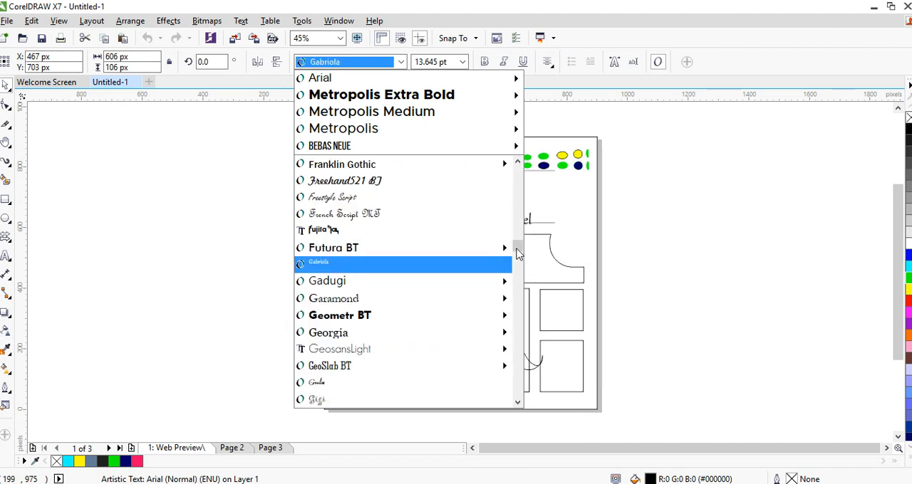
{"action": "type", "text": "Mon"}
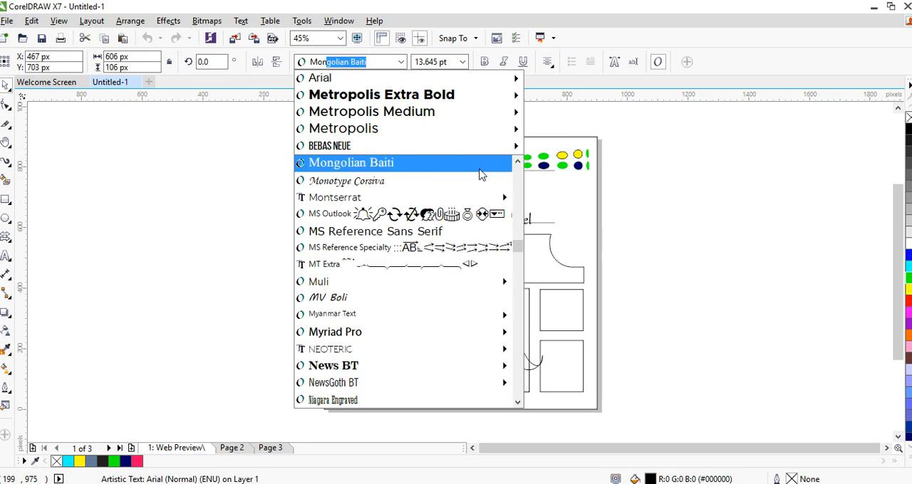
{"action": "type", "text": "t"}
{"action": "key", "text": "Right"}
{"action": "key", "text": "Down"}
{"action": "key", "text": "Down"}
{"action": "key", "text": "Down"}
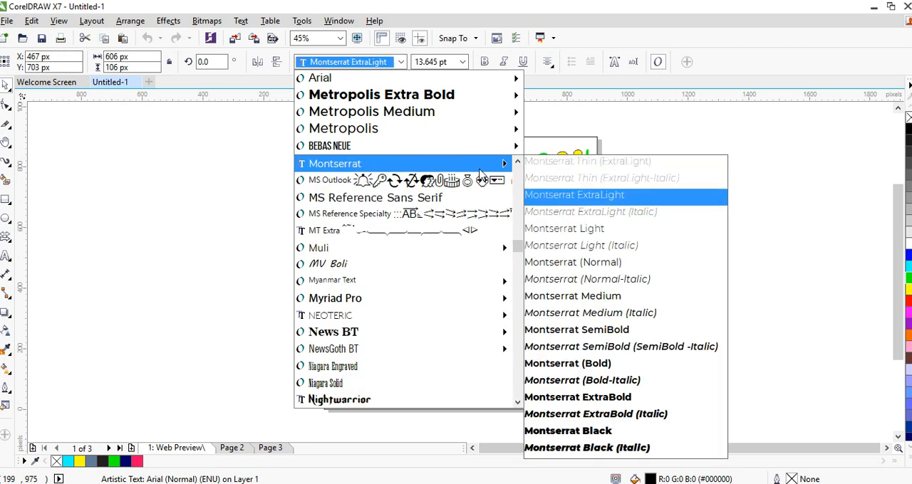
{"action": "key", "text": "Down"}
{"action": "key", "text": "Down"}
{"action": "key", "text": "Down"}
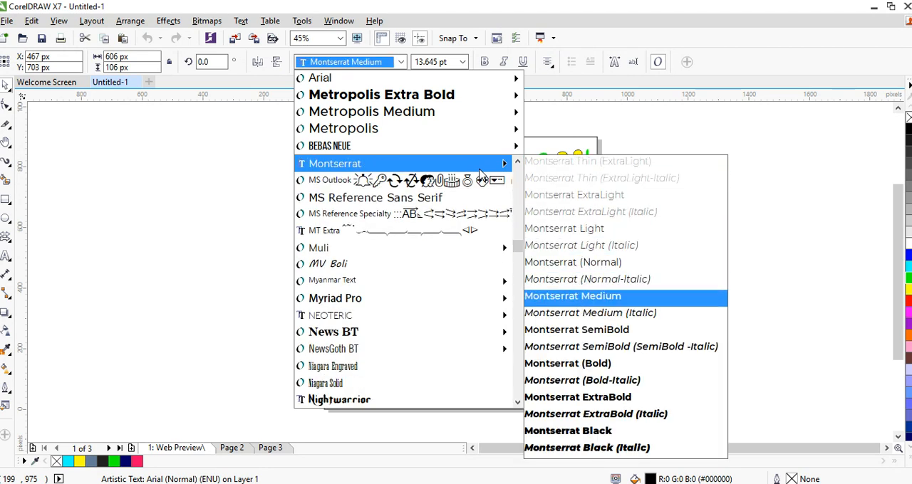
{"action": "key", "text": "Return"}
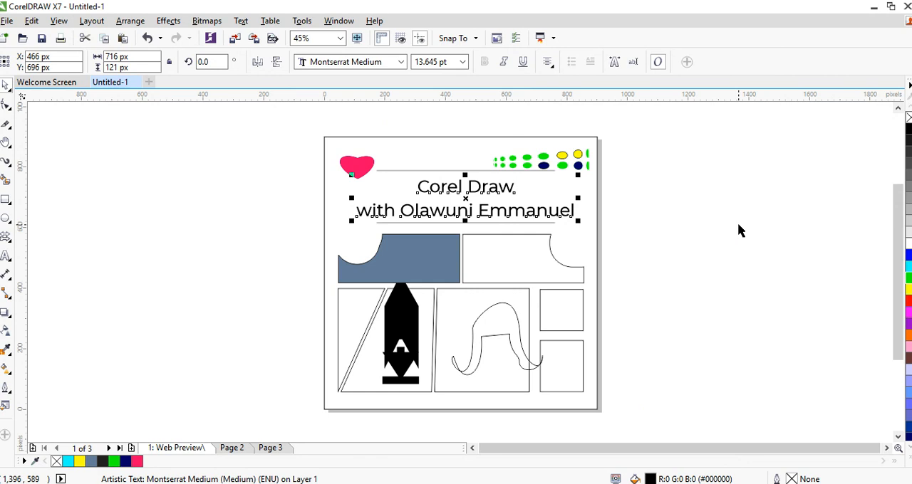
{"action": "left_click", "coordinate": [739, 230]}
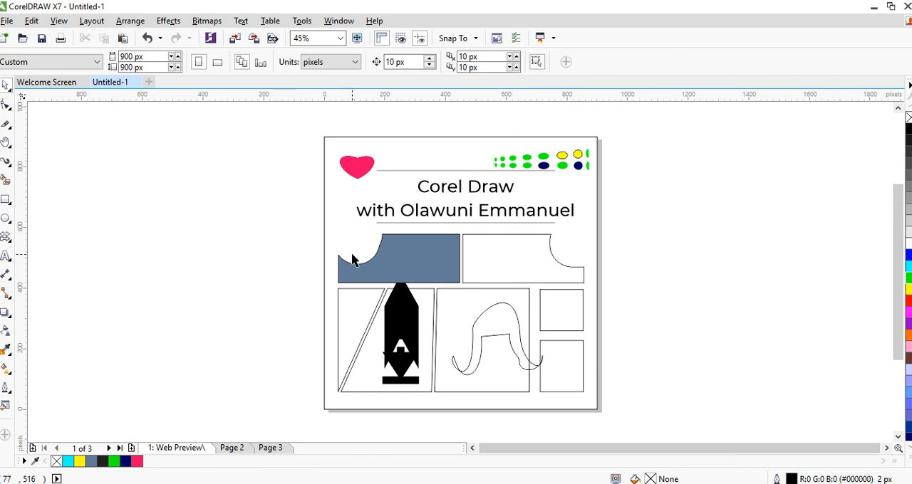
{"action": "left_click", "coordinate": [426, 211]}
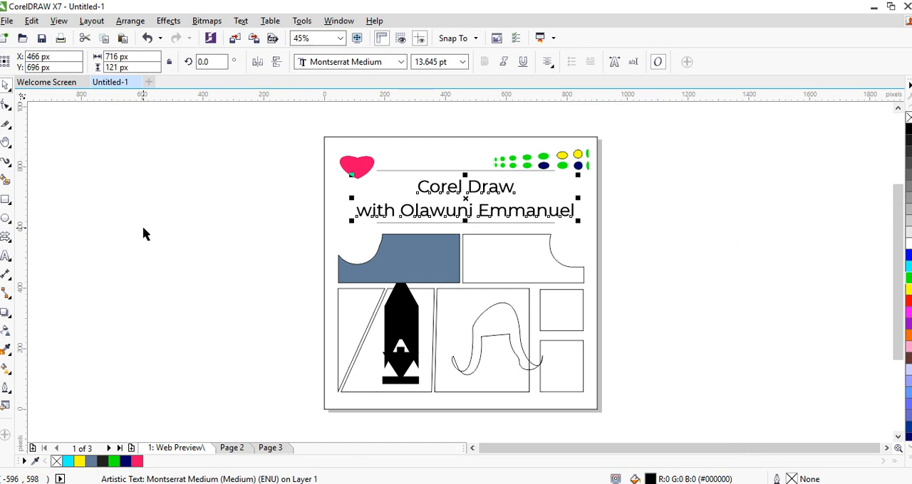
{"action": "left_click", "coordinate": [31, 265]}
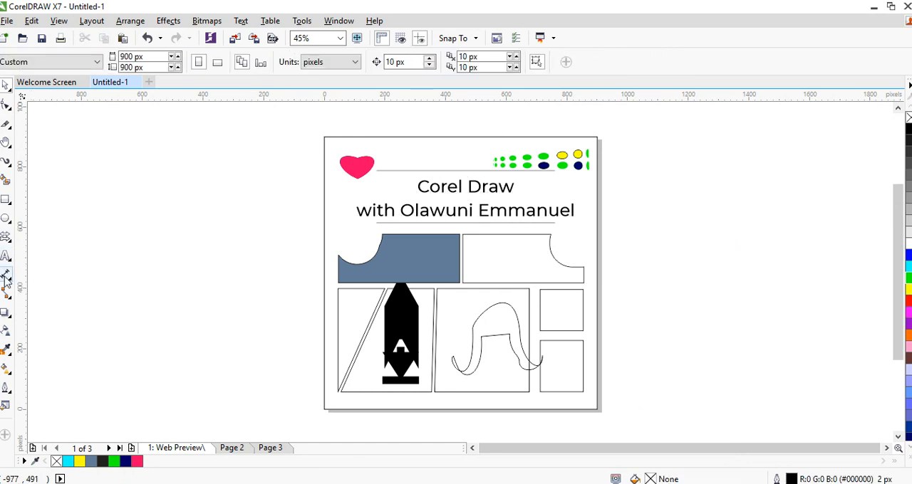
Draw a table of three rows and four columns, about 445 by 249 px, on the empty area beside the page
{"action": "left_click", "coordinate": [8, 259]}
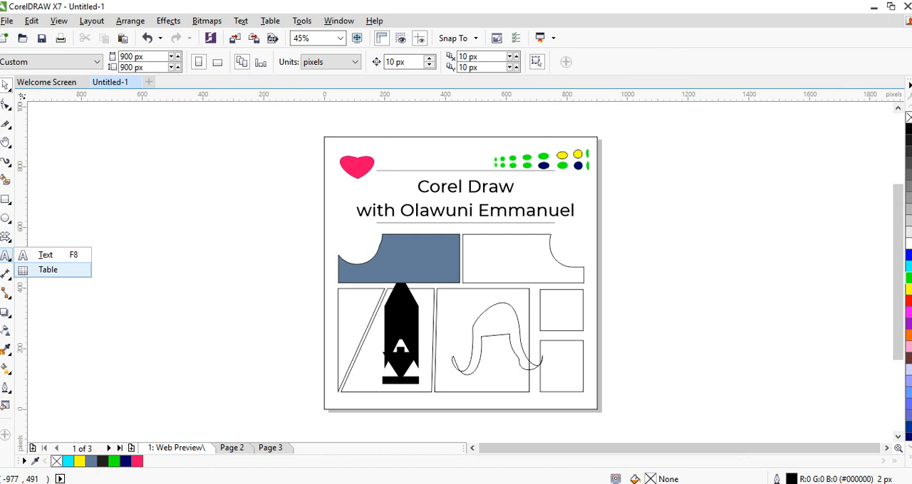
{"action": "left_click", "coordinate": [43, 270]}
{"action": "left_click_drag", "start_coordinate": [88, 233], "coordinate": [223, 309]}
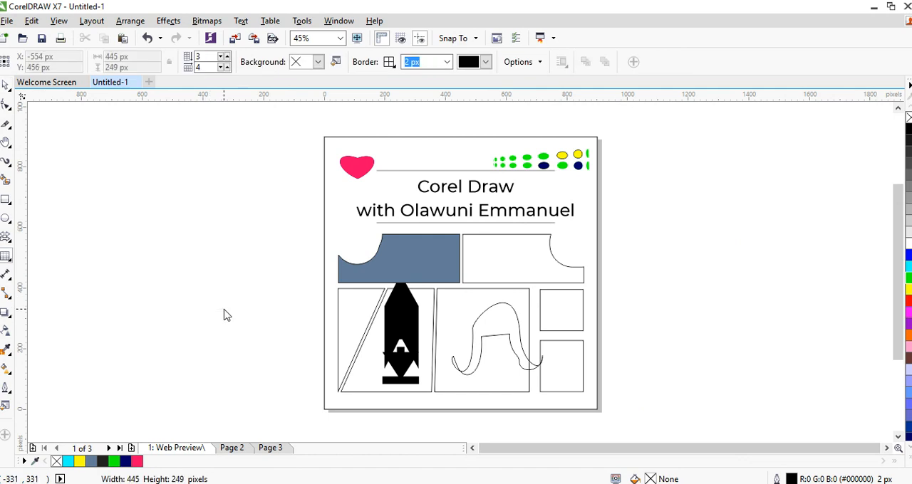
{"action": "left_click", "coordinate": [102, 246]}
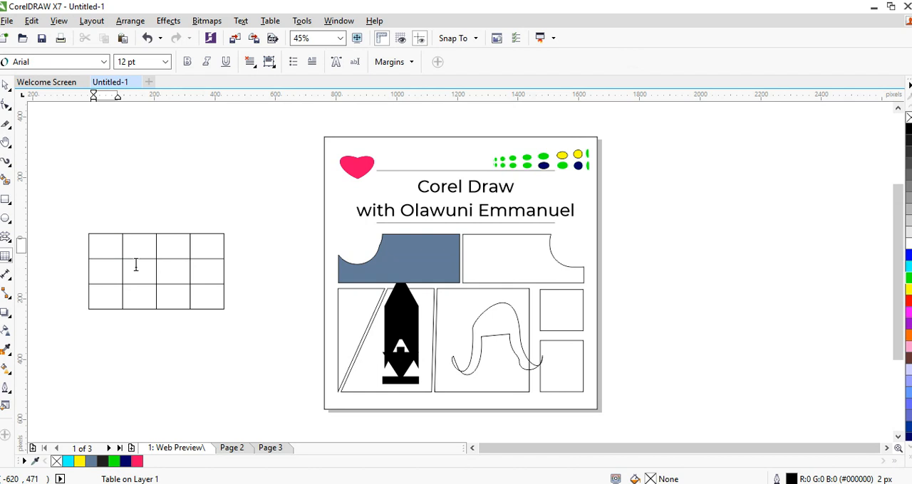
{"action": "key", "text": "Escape"}
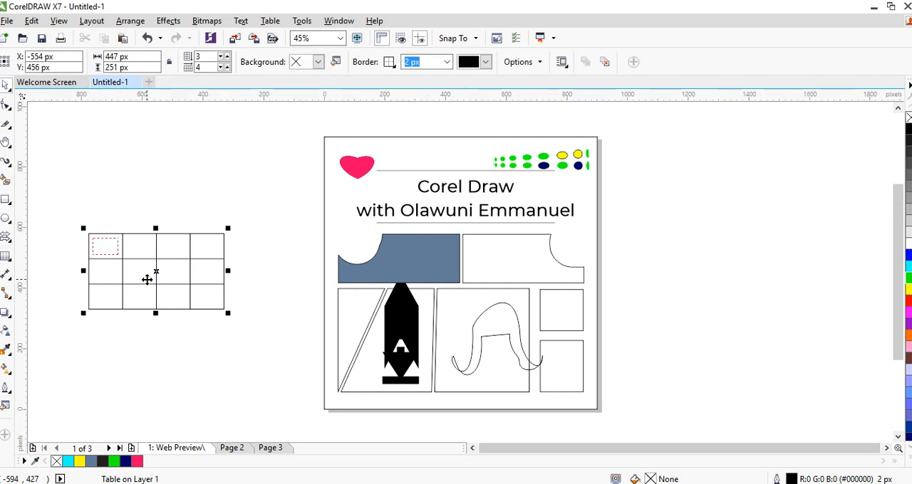
Place the table inside the unfilled notched box below the header and shrink it to about 229 by 129 px
{"action": "left_click_drag", "start_coordinate": [156, 271], "coordinate": [523, 283]}
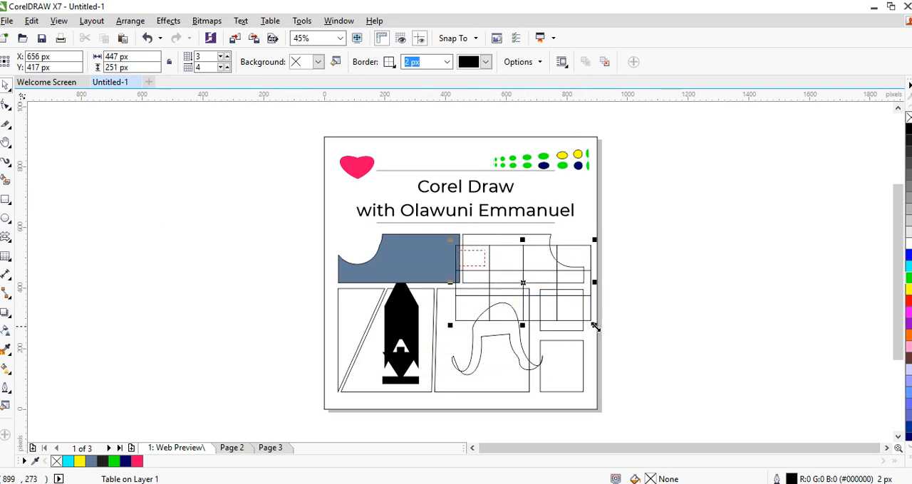
{"action": "left_click_drag", "start_coordinate": [596, 327], "coordinate": [540, 296]}
{"action": "left_click_drag", "start_coordinate": [496, 267], "coordinate": [507, 260]}
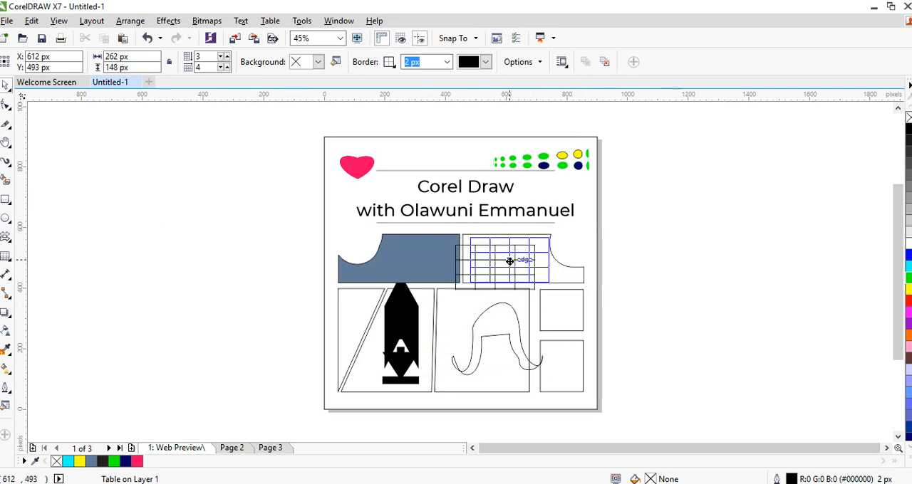
{"action": "left_click_drag", "start_coordinate": [551, 288], "coordinate": [542, 278]}
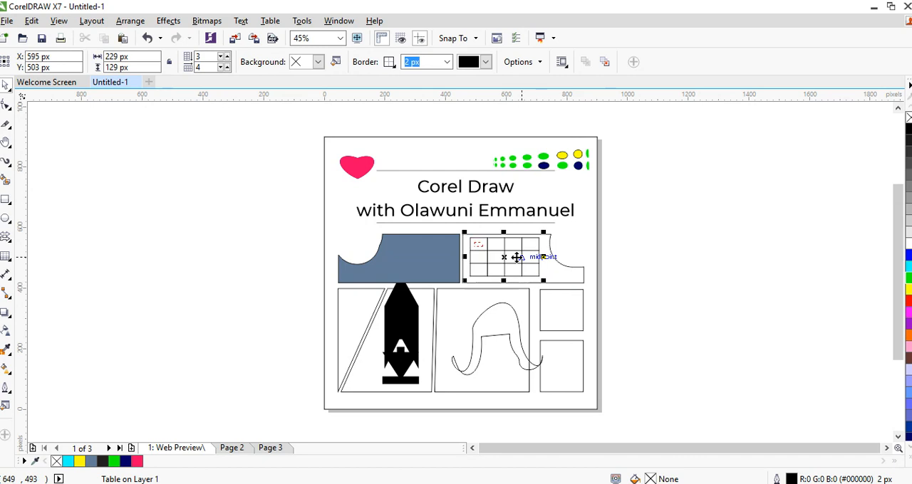
{"action": "left_click", "coordinate": [155, 179]}
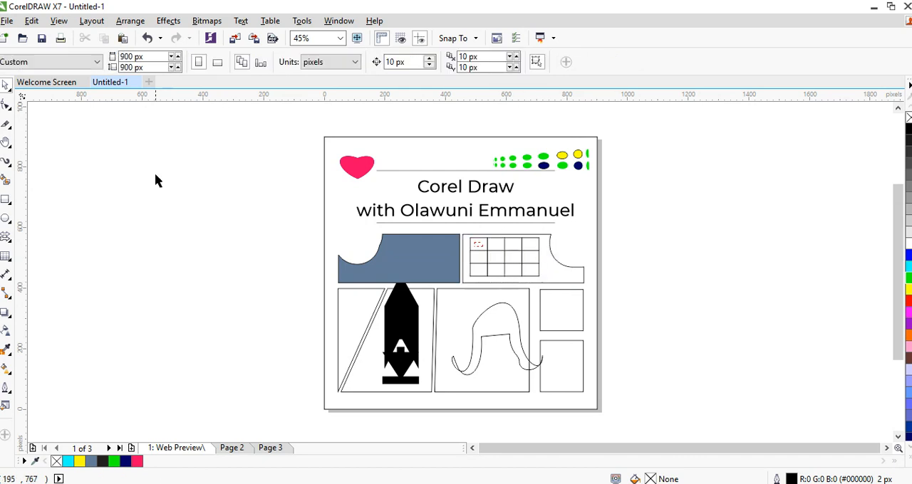
Draw practice slanted dimension lines with the Parallel Dimension tool between the blue-grey box and the empty area beside the page
{"action": "left_click", "coordinate": [8, 283]}
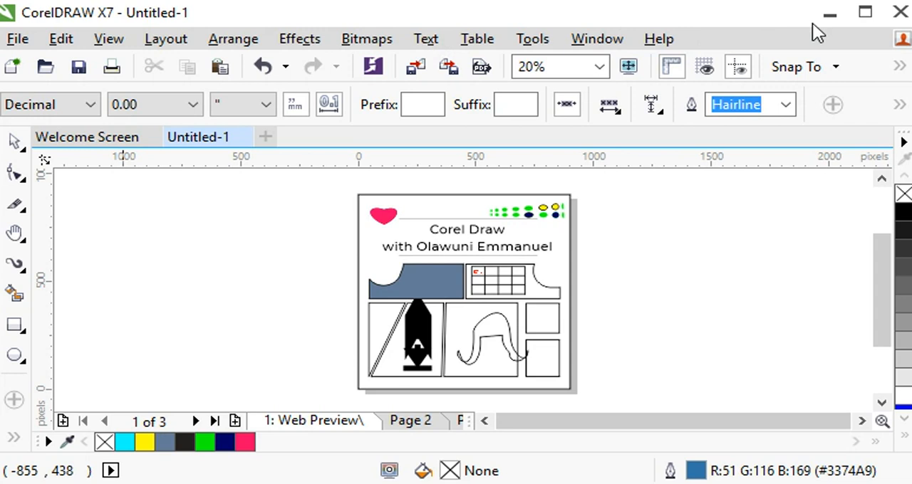
{"action": "left_click", "coordinate": [871, 17]}
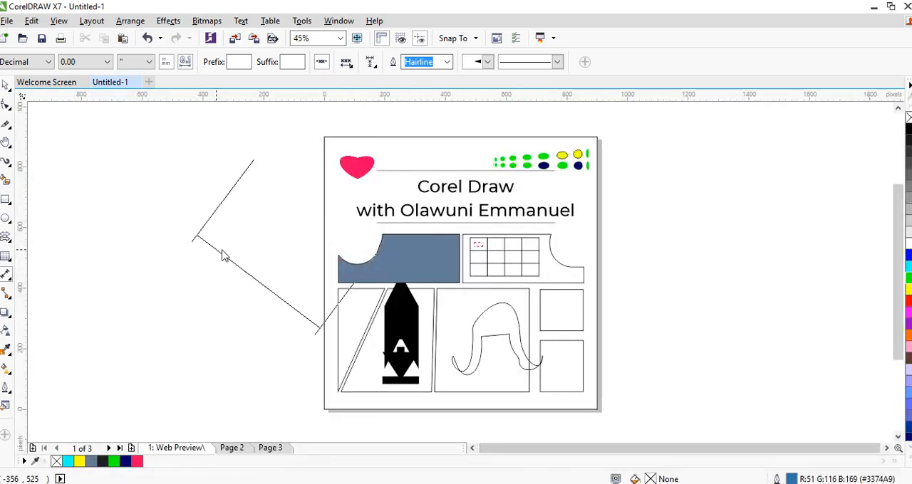
{"action": "left_click", "coordinate": [164, 278]}
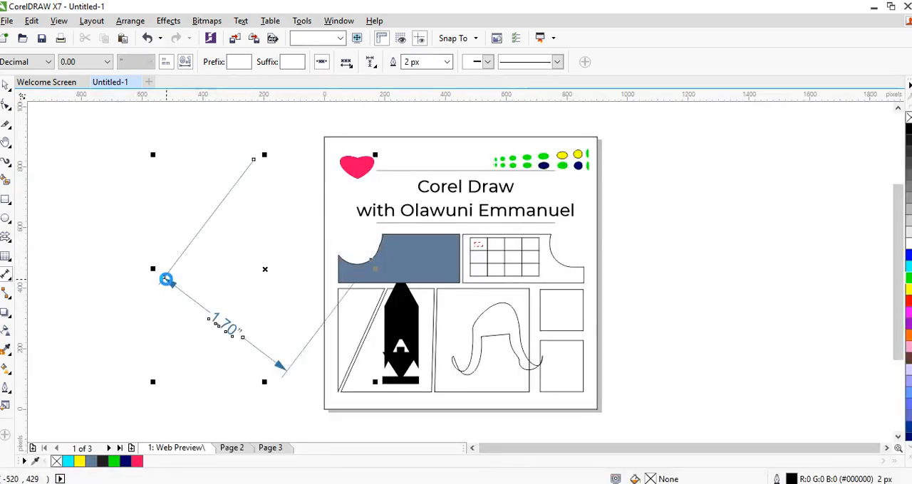
{"action": "left_click_drag", "start_coordinate": [267, 271], "coordinate": [346, 275]}
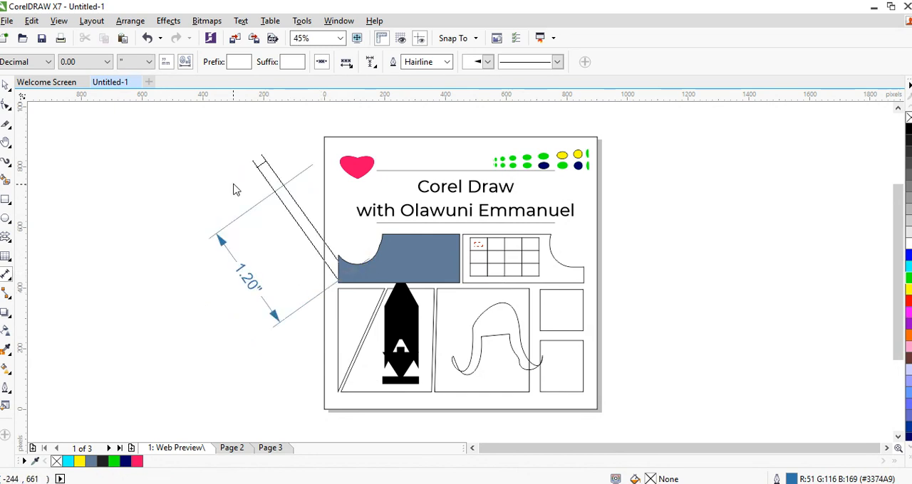
{"action": "left_click", "coordinate": [300, 143]}
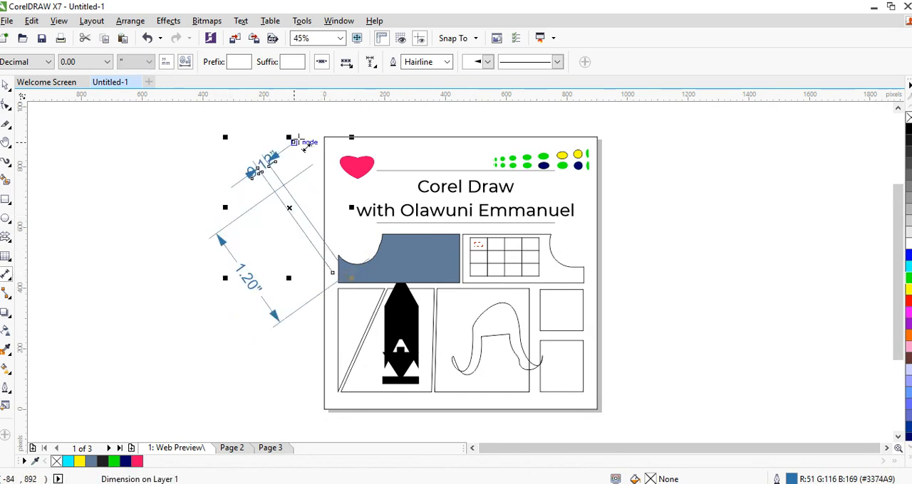
Reshape the two slanted dimension lines beside the page by moving their lines and measurement labels to new offsets and angles
{"action": "key", "text": "space"}
{"action": "left_click", "coordinate": [649, 291]}
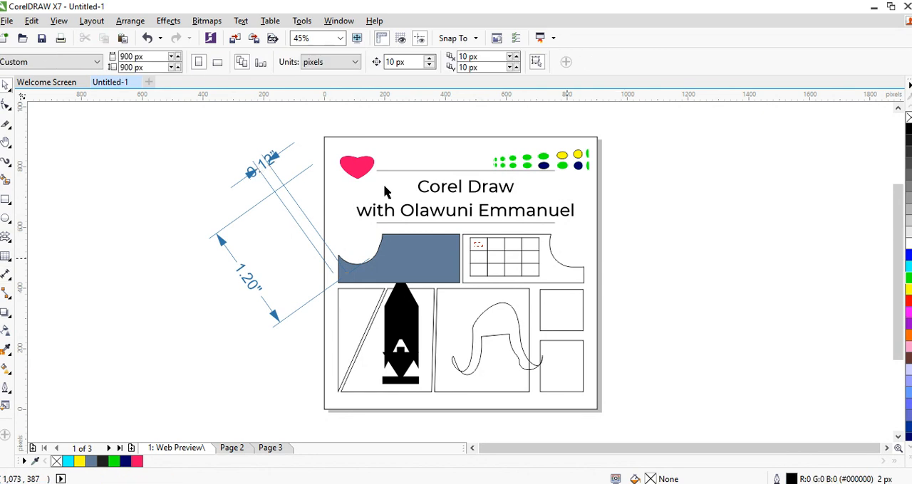
{"action": "left_click_drag", "start_coordinate": [298, 219], "coordinate": [362, 211]}
{"action": "left_click_drag", "start_coordinate": [291, 209], "coordinate": [406, 197]}
{"action": "left_click_drag", "start_coordinate": [312, 148], "coordinate": [339, 127]}
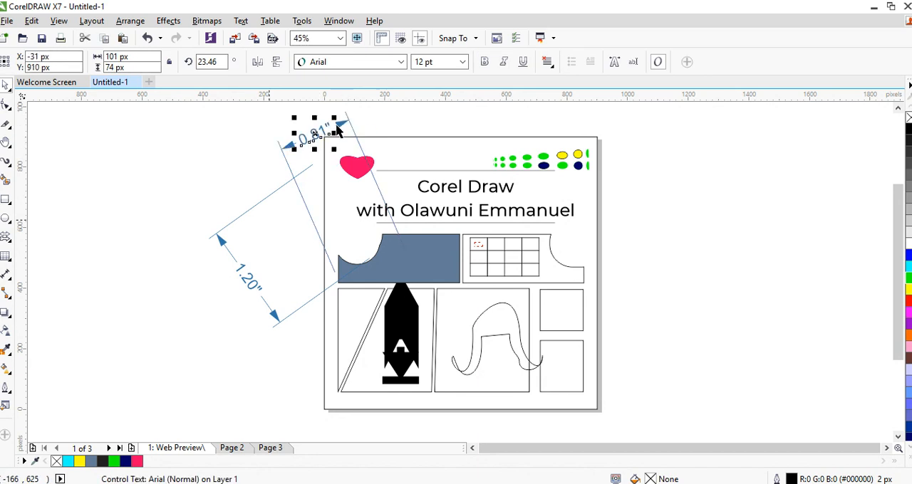
{"action": "left_click_drag", "start_coordinate": [236, 220], "coordinate": [164, 238]}
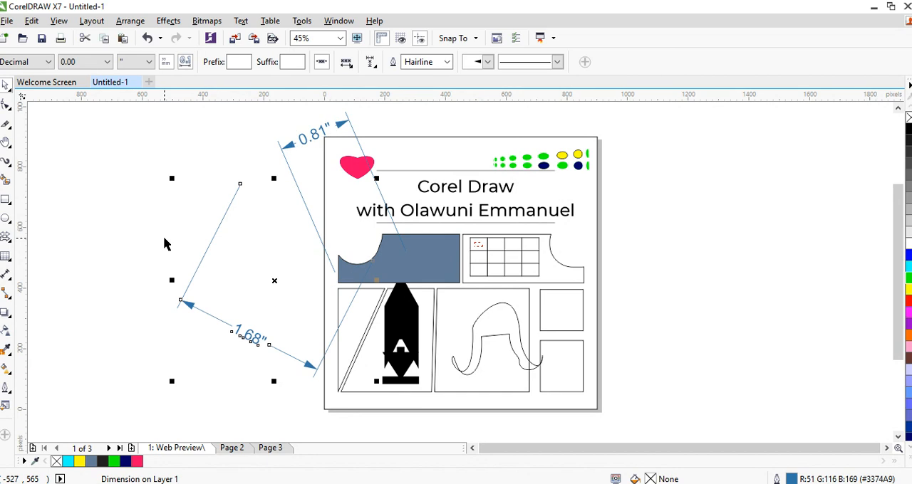
{"action": "left_click_drag", "start_coordinate": [212, 258], "coordinate": [184, 304]}
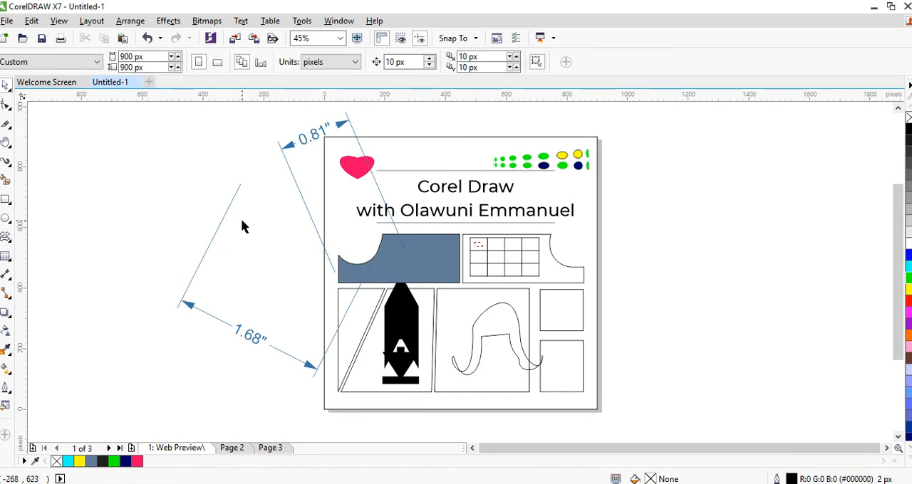
{"action": "left_click_drag", "start_coordinate": [249, 334], "coordinate": [274, 322]}
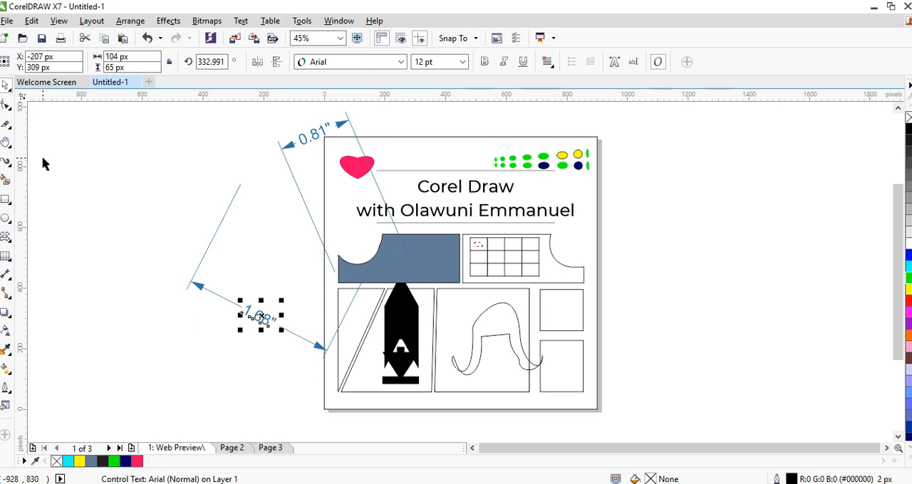
Delete both practice slanted dimension lines
{"action": "left_click", "coordinate": [315, 138]}
{"action": "key", "text": "Delete"}
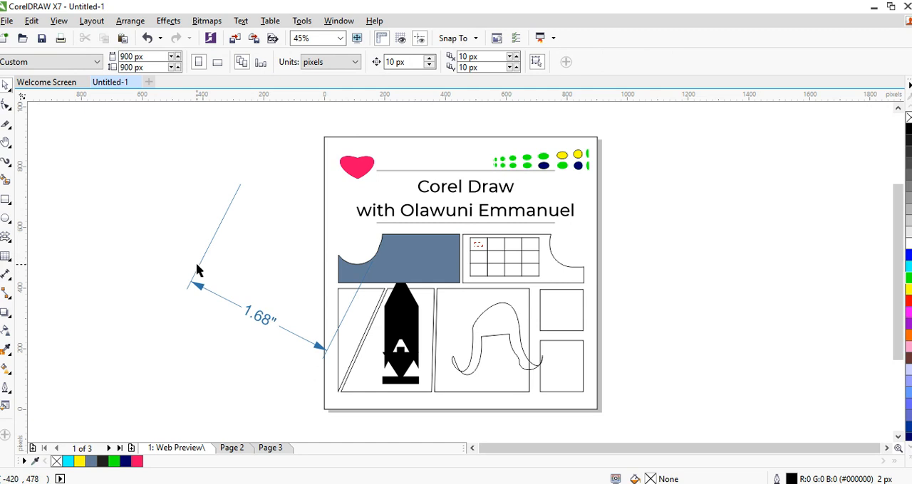
{"action": "left_click", "coordinate": [203, 288]}
{"action": "key", "text": "Delete"}
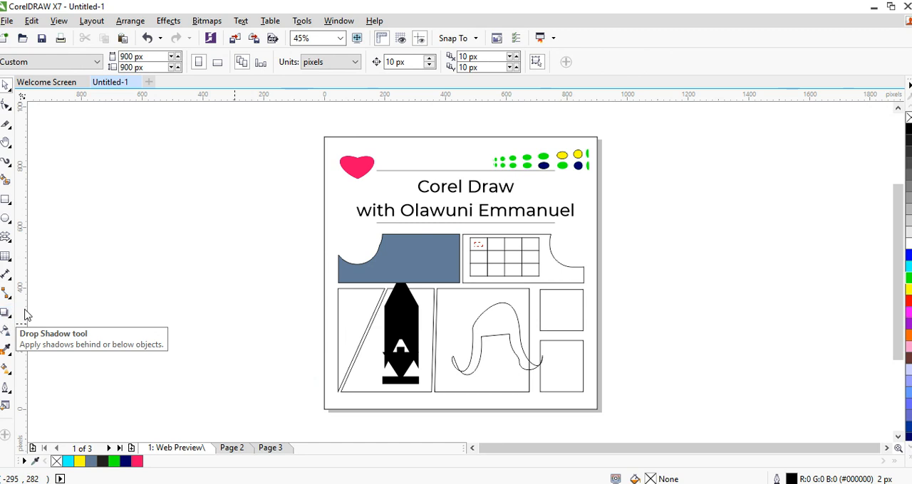
Apply the Perspective Top Left drop shadow to the two-line heading and set its direction to 90
{"action": "left_click", "coordinate": [480, 189]}
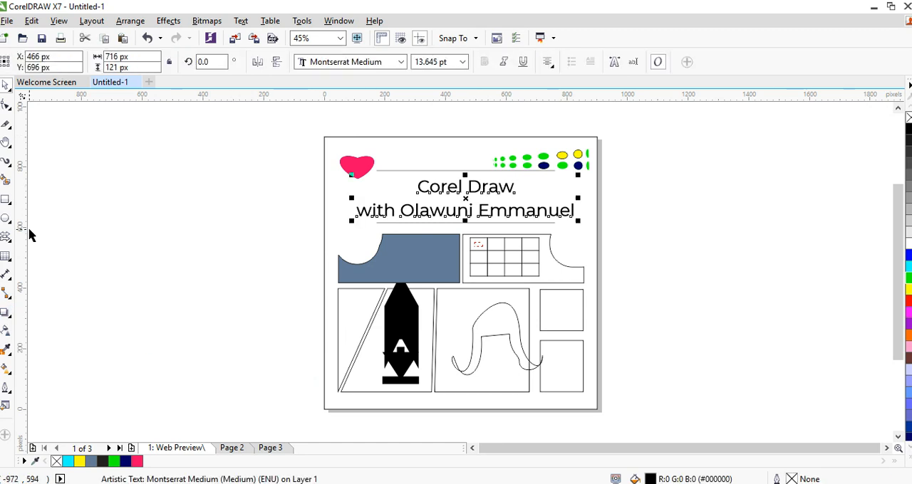
{"action": "left_click", "coordinate": [5, 314]}
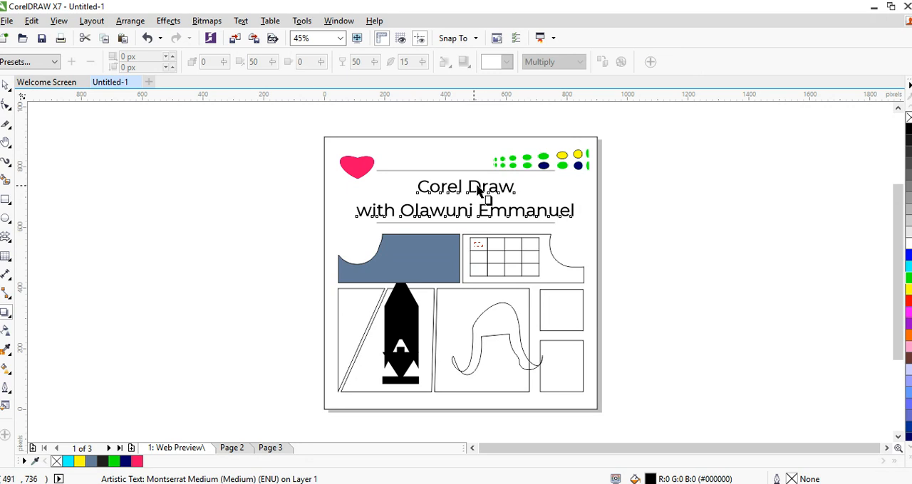
{"action": "left_click", "coordinate": [52, 63]}
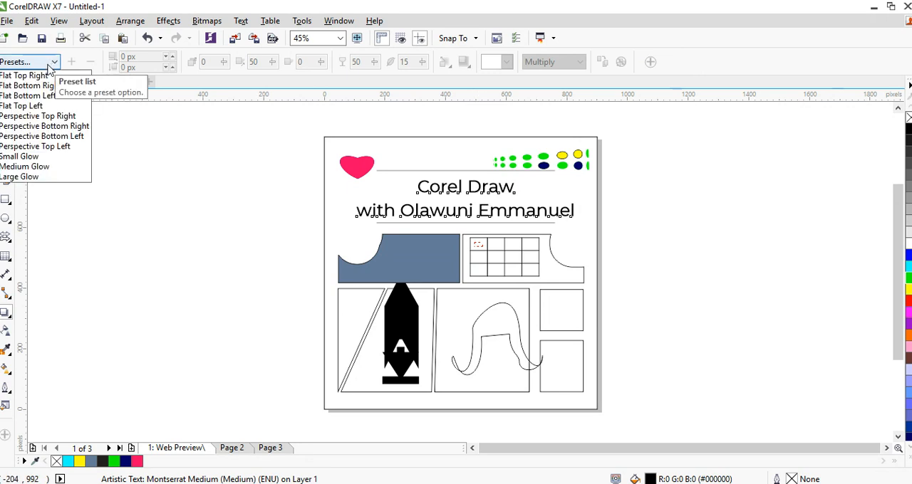
{"action": "left_click", "coordinate": [45, 147]}
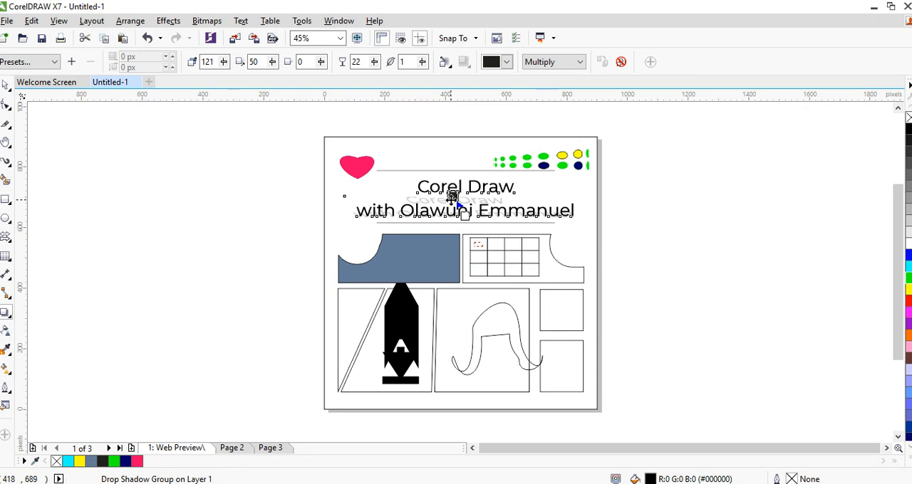
{"action": "left_click_drag", "start_coordinate": [451, 195], "coordinate": [464, 193]}
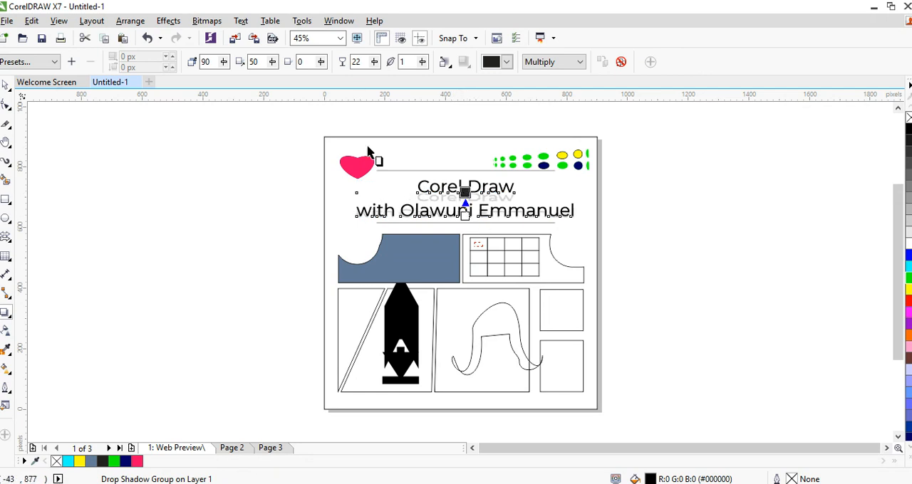
Apply the Large Glow drop shadow preset to the two-line heading
{"action": "left_click", "coordinate": [28, 61]}
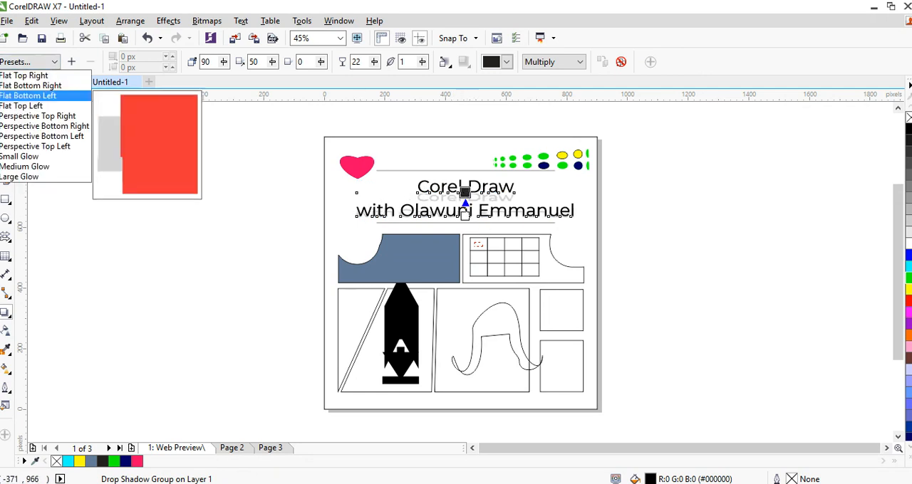
{"action": "left_click", "coordinate": [41, 178]}
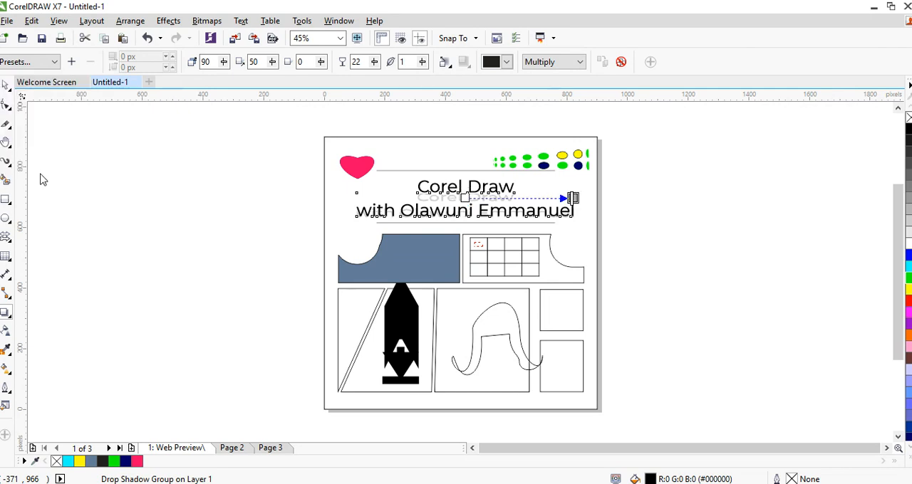
{"action": "key", "text": "space"}
{"action": "left_click", "coordinate": [134, 211]}
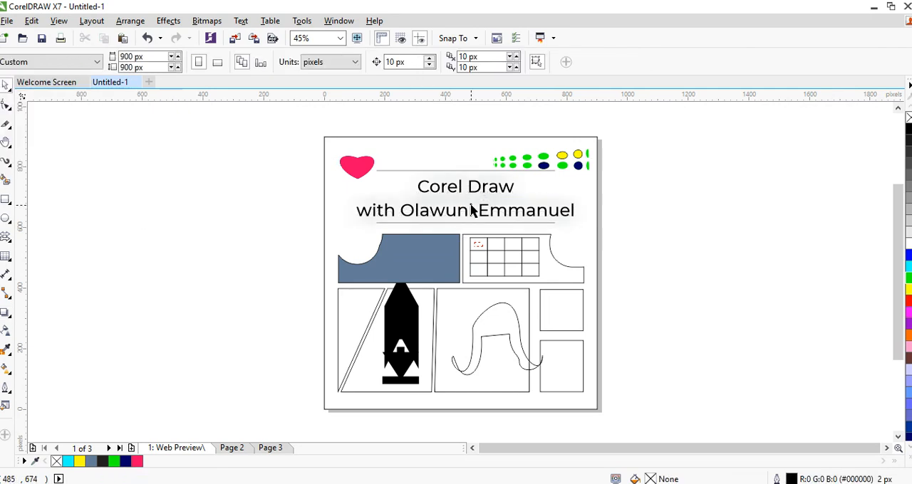
Apply a short linear transparency at about -58.6° to the blue-grey notched box, fading out its lower-right end
{"action": "left_click", "coordinate": [7, 332]}
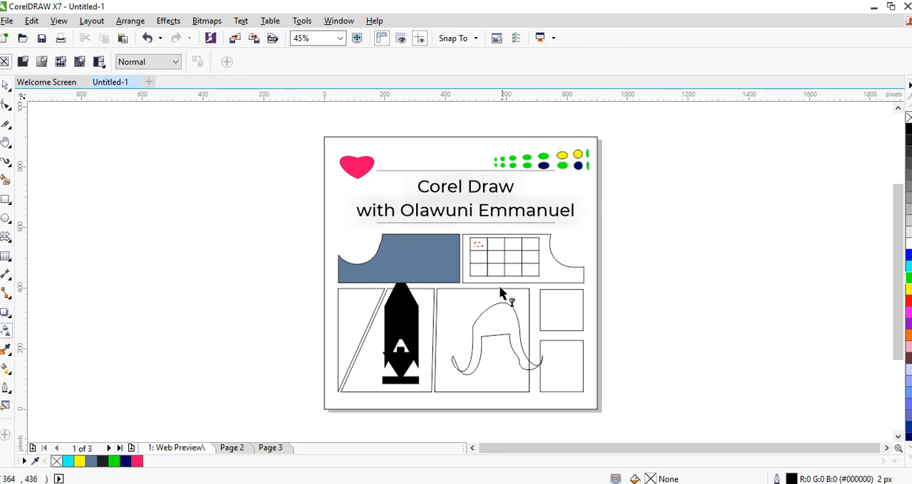
{"action": "key", "text": "space"}
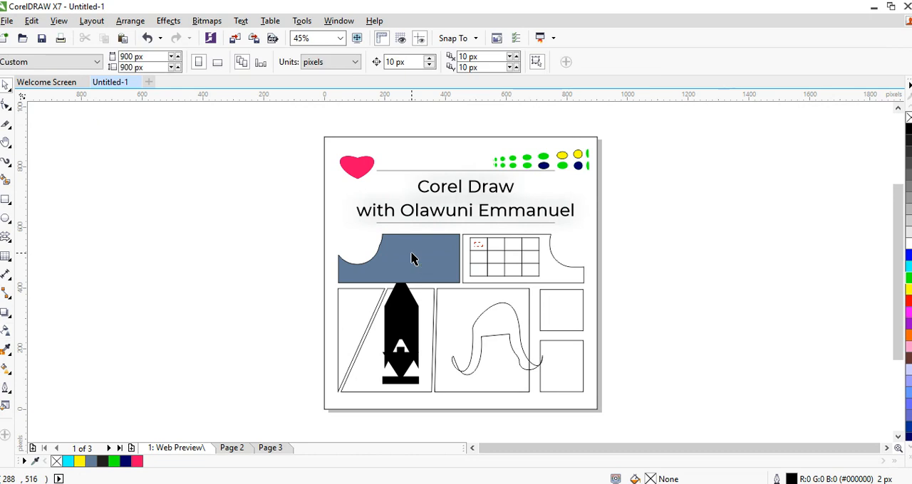
{"action": "left_click", "coordinate": [413, 255]}
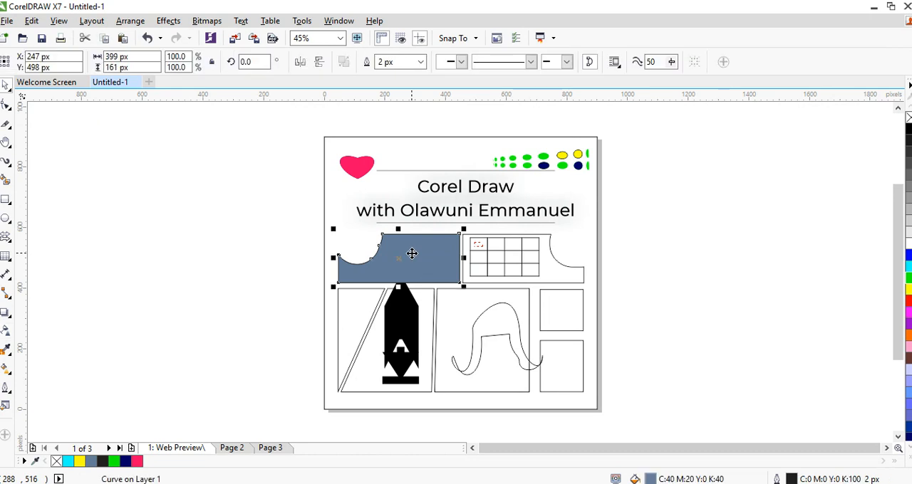
{"action": "left_click", "coordinate": [7, 335]}
{"action": "mouse_move", "coordinate": [433, 261]}
{"action": "left_mouse_down"}
{"action": "mouse_move", "coordinate": [467, 284]}
{"action": "mouse_move", "coordinate": [443, 269]}
{"action": "left_mouse_up"}
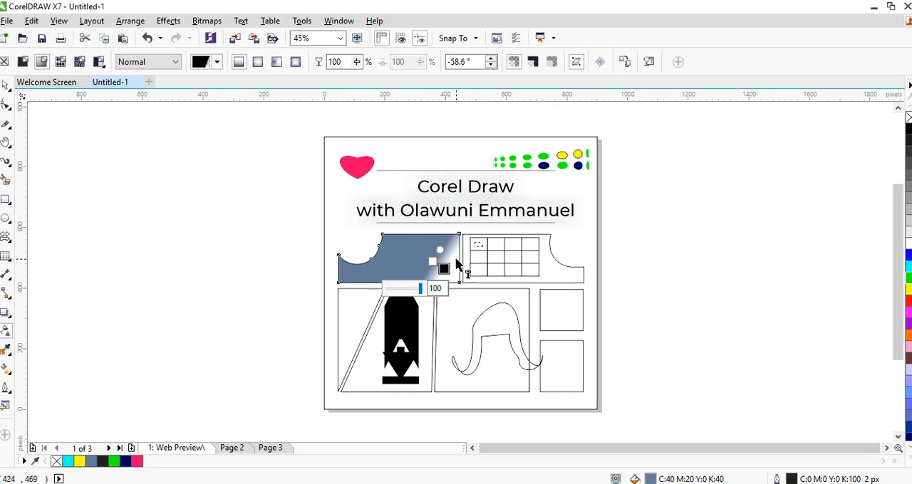
{"action": "key", "text": "space"}
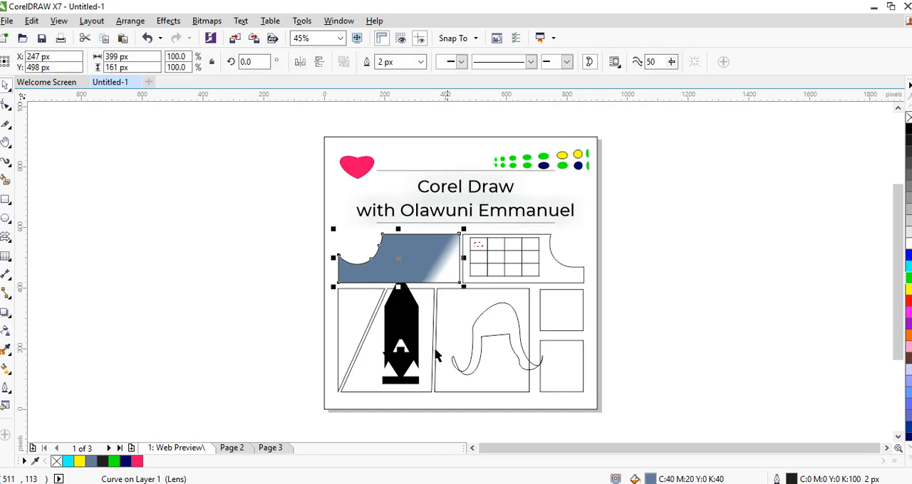
Apply a linear transparency at about -92.2° to the large box behind the curved outline, fading from top to bottom
{"action": "left_click", "coordinate": [470, 302]}
{"action": "key", "text": "space"}
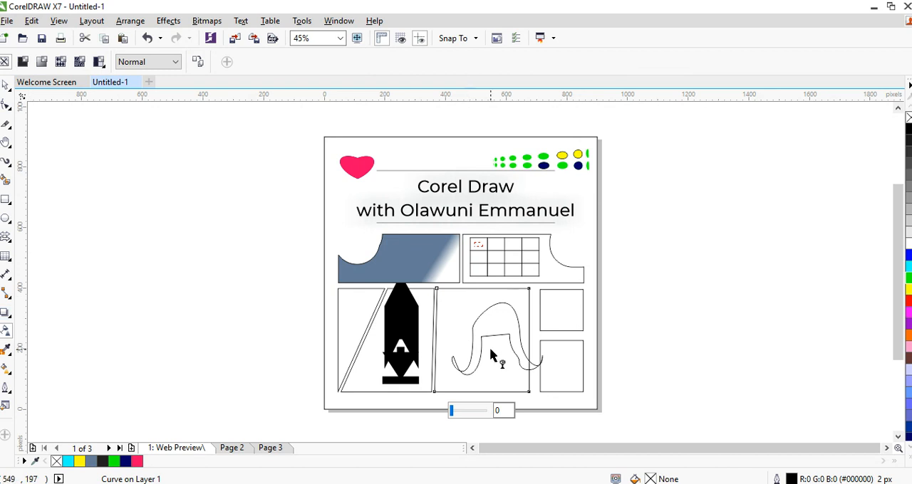
{"action": "left_click_drag", "start_coordinate": [479, 296], "coordinate": [481, 392]}
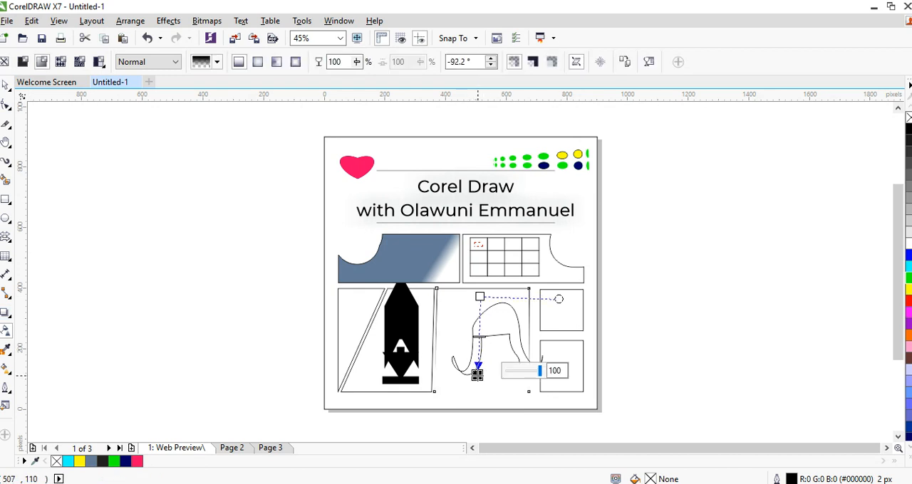
{"action": "key", "text": "space"}
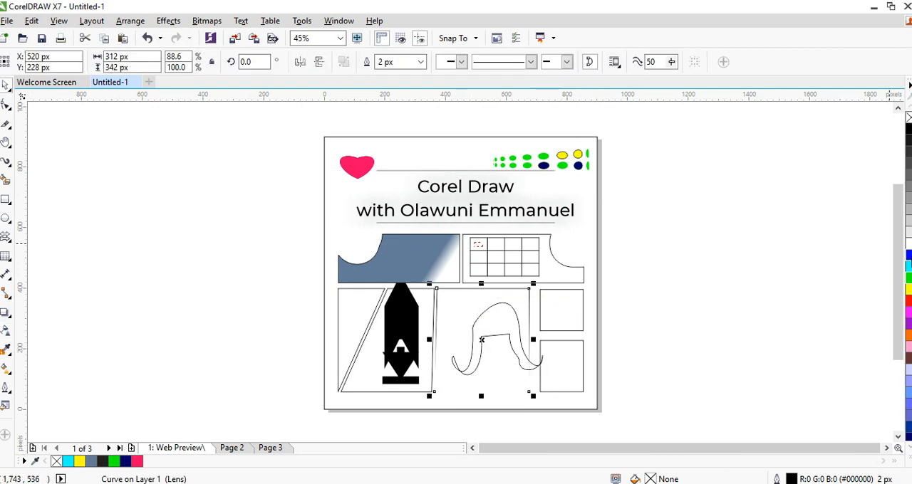
Fill the box behind the curved outline with blue (#0000FF) and shorten its transparency fade slightly
{"action": "left_click", "coordinate": [910, 255]}
{"action": "key", "text": "space"}
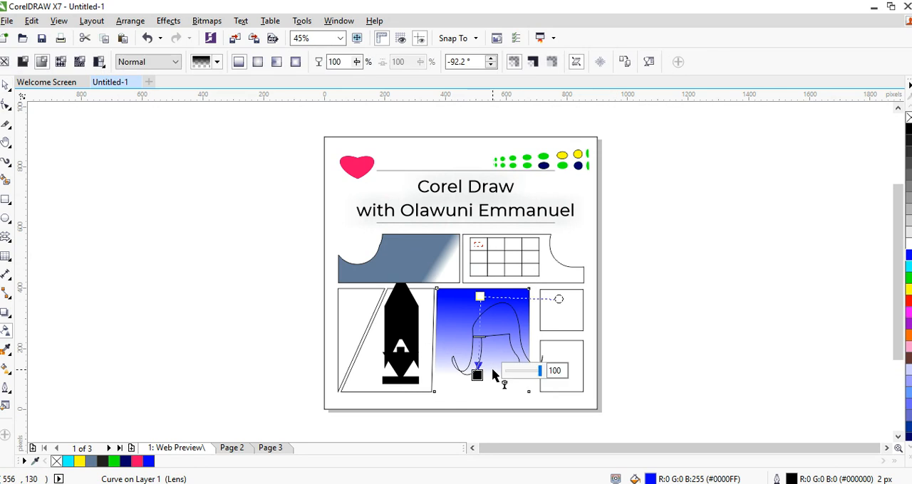
{"action": "mouse_move", "coordinate": [477, 375]}
{"action": "left_mouse_down"}
{"action": "mouse_move", "coordinate": [480, 350]}
{"action": "mouse_move", "coordinate": [477, 392]}
{"action": "mouse_move", "coordinate": [476, 358]}
{"action": "left_mouse_up"}
{"action": "key", "text": "space"}
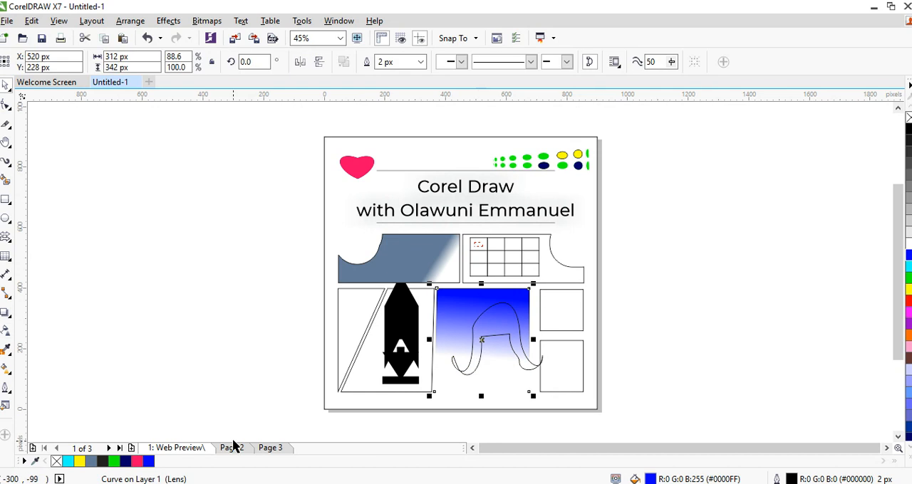
{"action": "key", "text": "Escape"}
On Page 2, add a page-sized 900 by 900 px rectangle with a white fill and no outline
{"action": "left_click", "coordinate": [232, 449]}
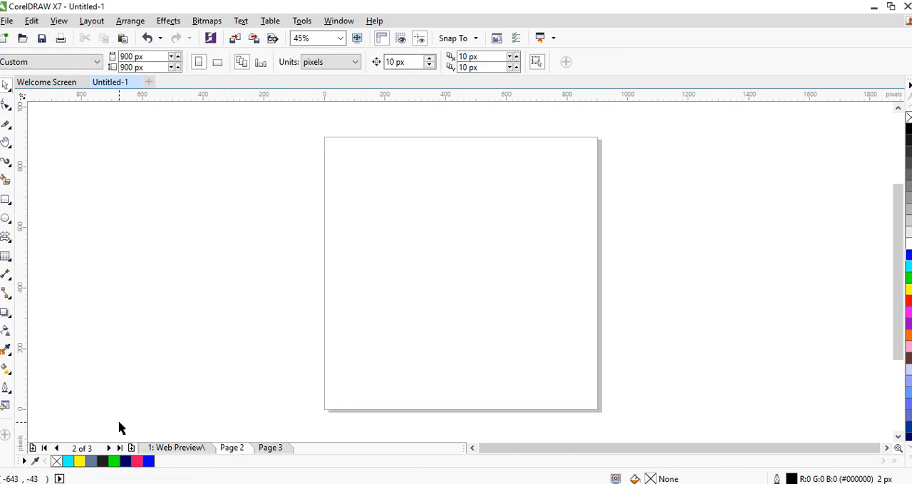
{"action": "double_click", "coordinate": [7, 204]}
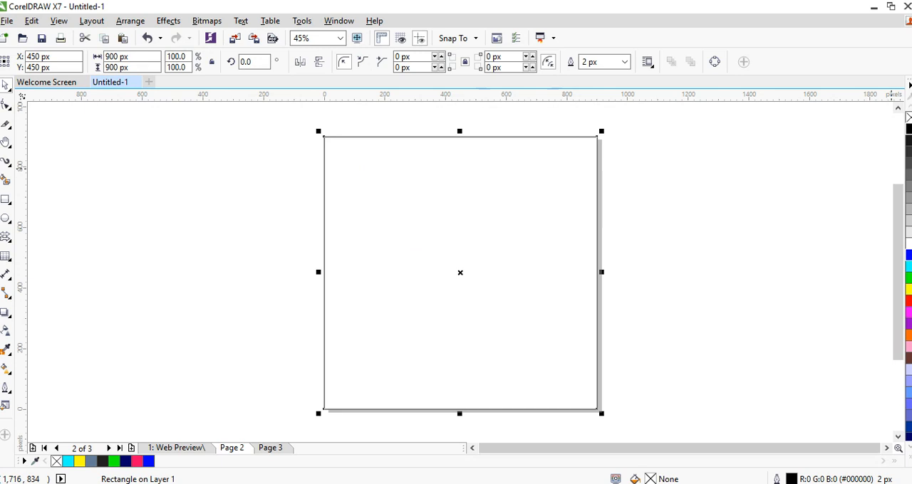
{"action": "left_click", "coordinate": [909, 129]}
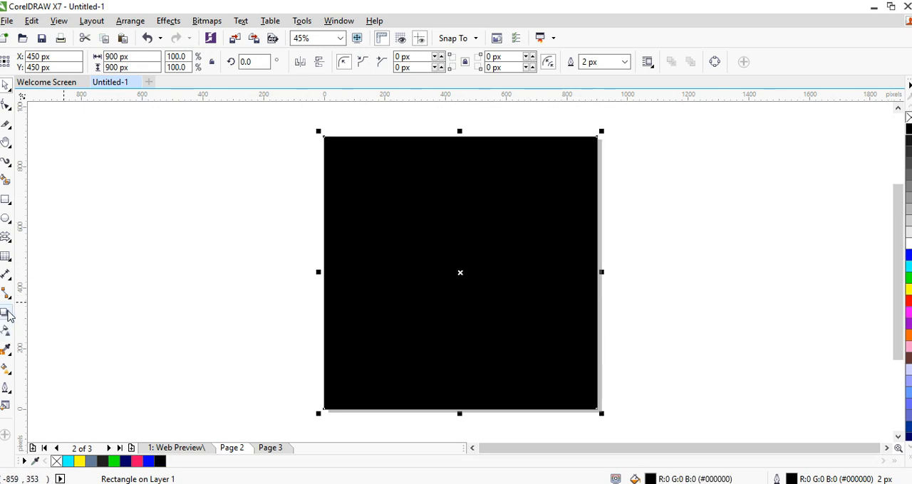
{"action": "left_click", "coordinate": [909, 244]}
{"action": "left_click", "coordinate": [625, 62]}
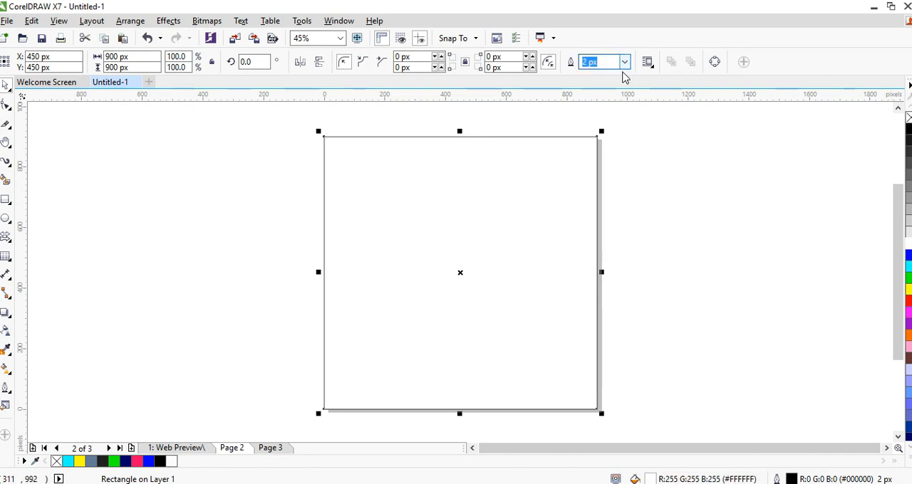
{"action": "left_click", "coordinate": [620, 76]}
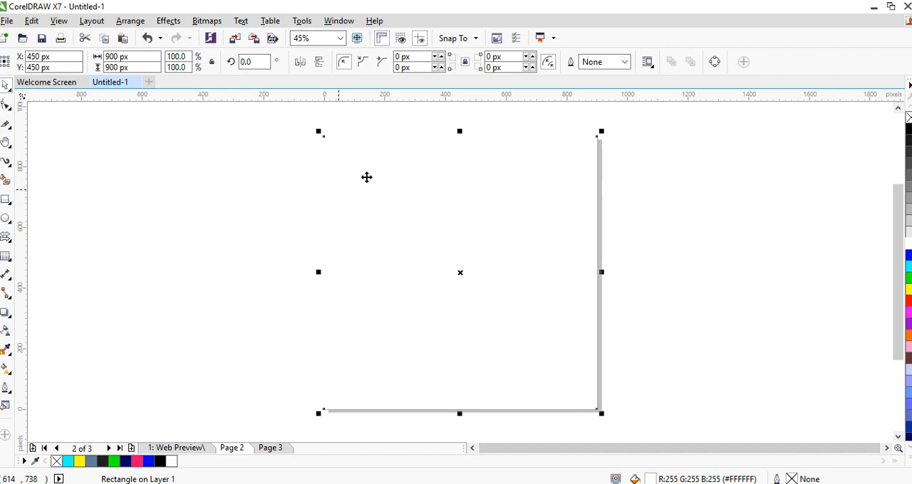
Add a second page-sized rectangle on Page 2 with a red fill (#FF0000) and no outline
{"action": "left_click", "coordinate": [5, 316]}
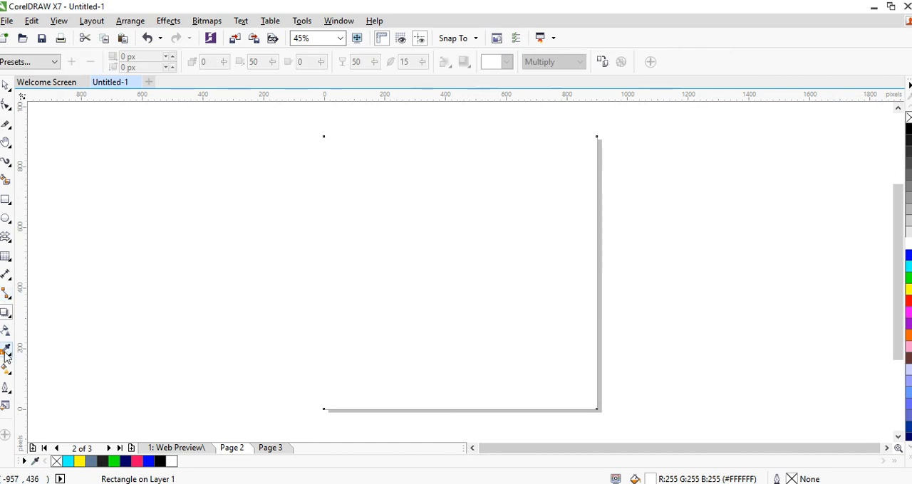
{"action": "left_click", "coordinate": [5, 203]}
{"action": "double_click", "coordinate": [5, 203]}
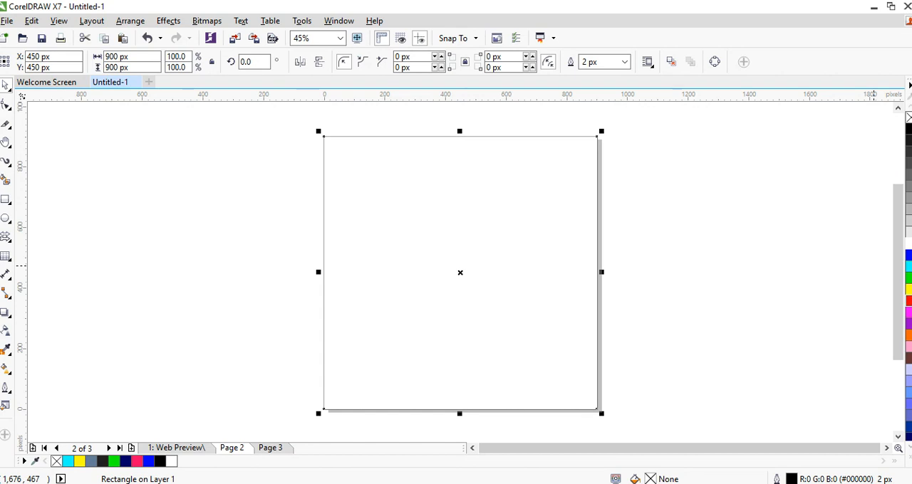
{"action": "left_click", "coordinate": [908, 302]}
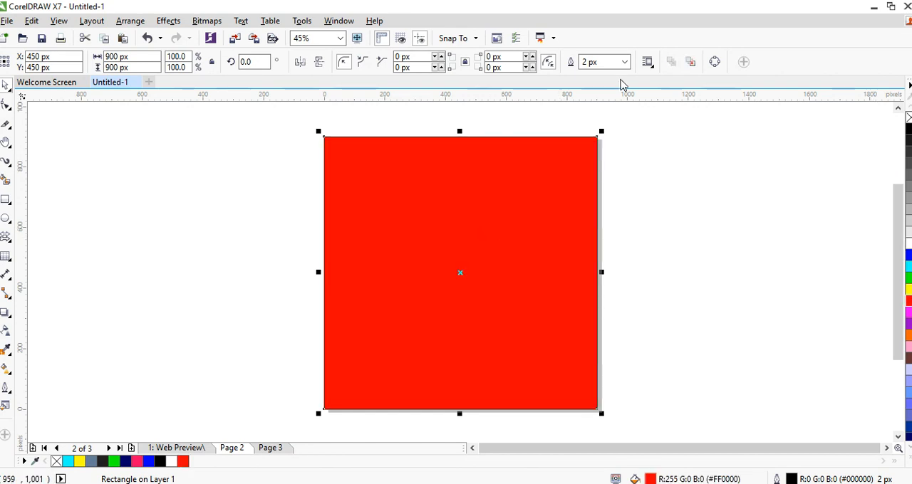
{"action": "left_click", "coordinate": [602, 62]}
{"action": "key", "text": "Return"}
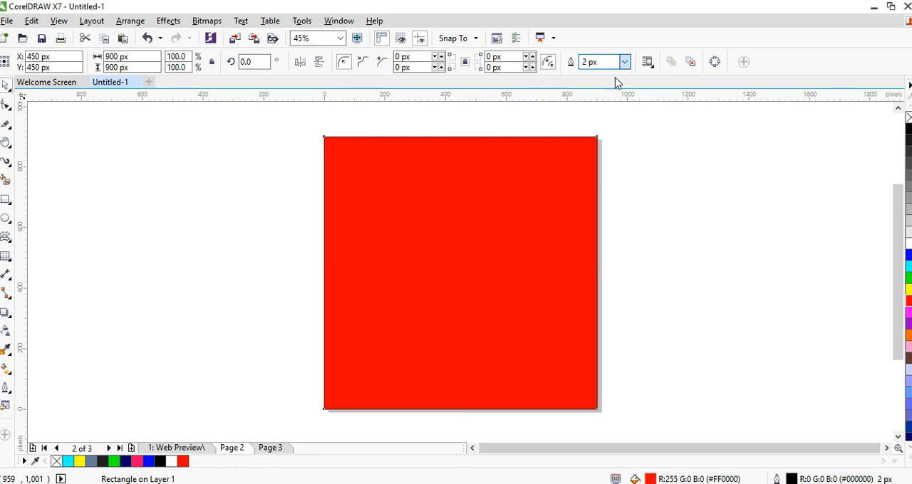
{"action": "left_click", "coordinate": [616, 78]}
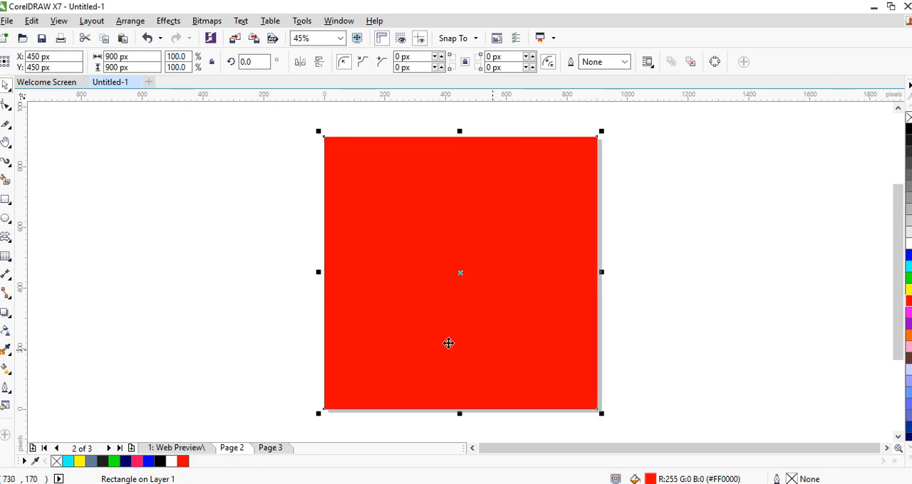
Apply a linear transparency to the red rectangle on Page 2, fading upward from the lower part to just above the middle
{"action": "left_click", "coordinate": [6, 330]}
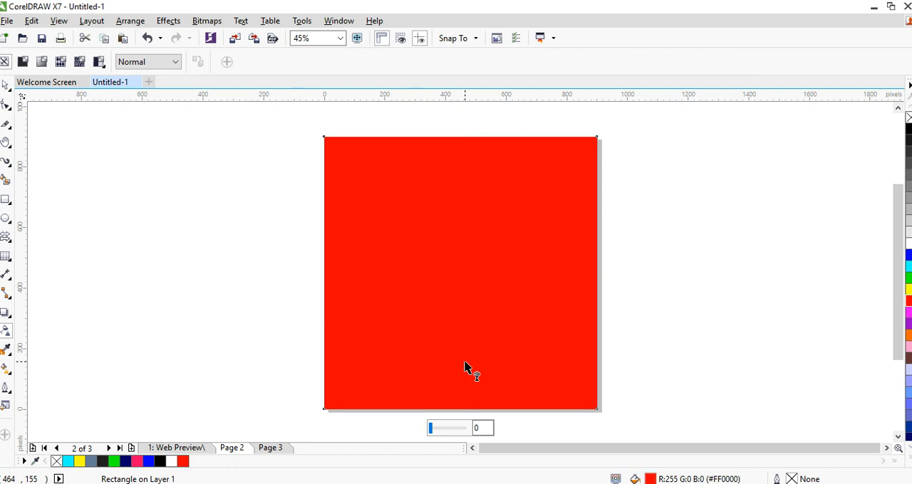
{"action": "left_click_drag", "start_coordinate": [464, 362], "coordinate": [463, 255]}
{"action": "key", "text": "space"}
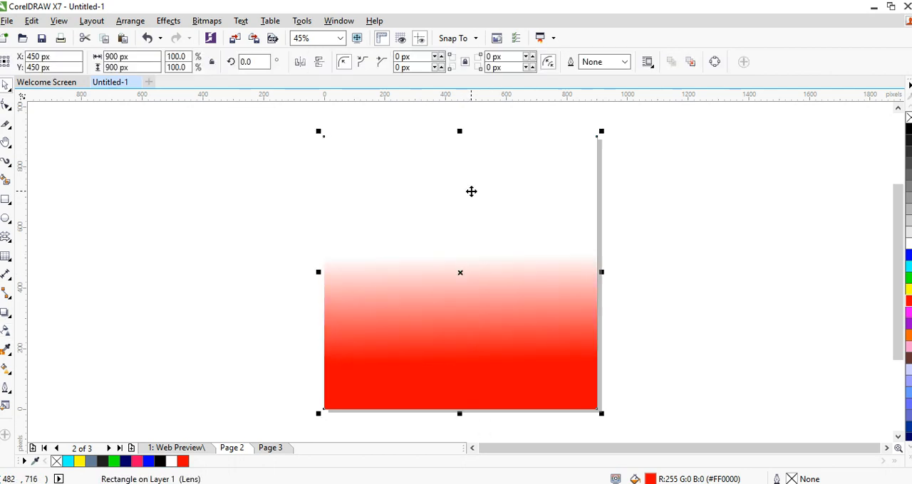
Fill the white rectangle behind the transparent red one with yellow (#FFFF00) and deselect it
{"action": "left_click", "coordinate": [470, 191]}
{"action": "left_click", "coordinate": [786, 188]}
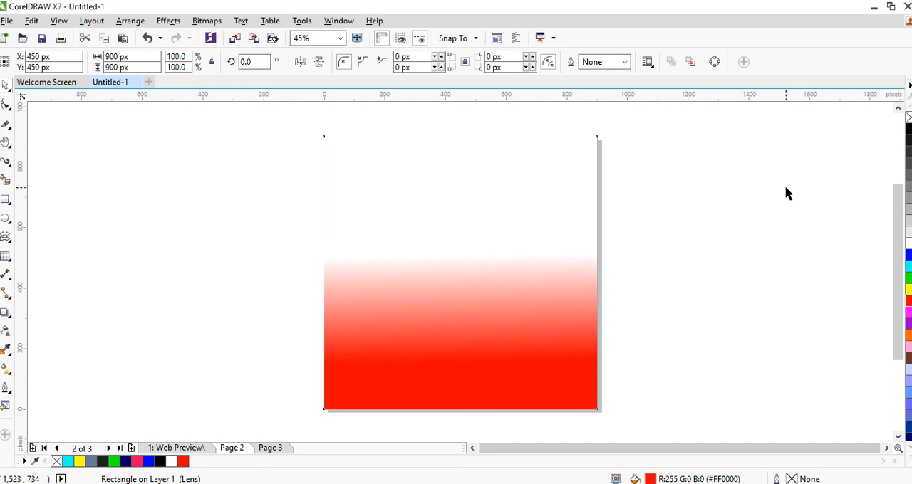
{"action": "left_click", "coordinate": [537, 204]}
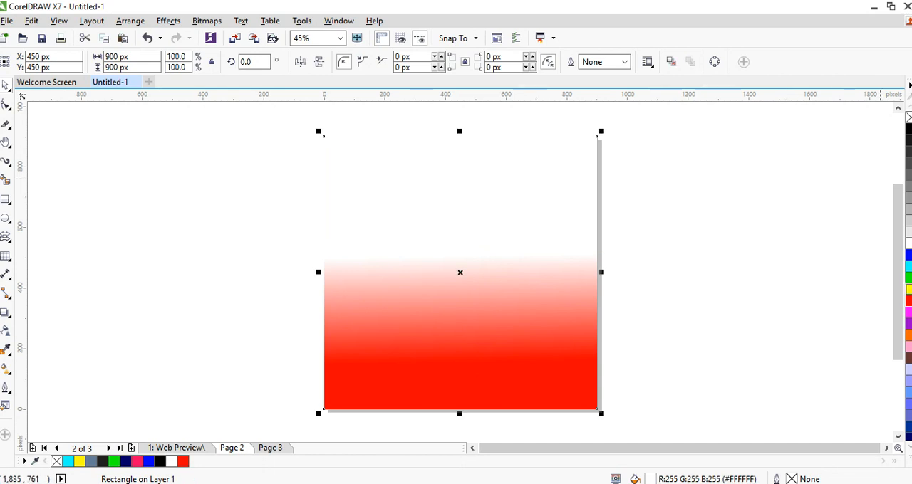
{"action": "left_click", "coordinate": [909, 288]}
{"action": "key", "text": "Escape"}
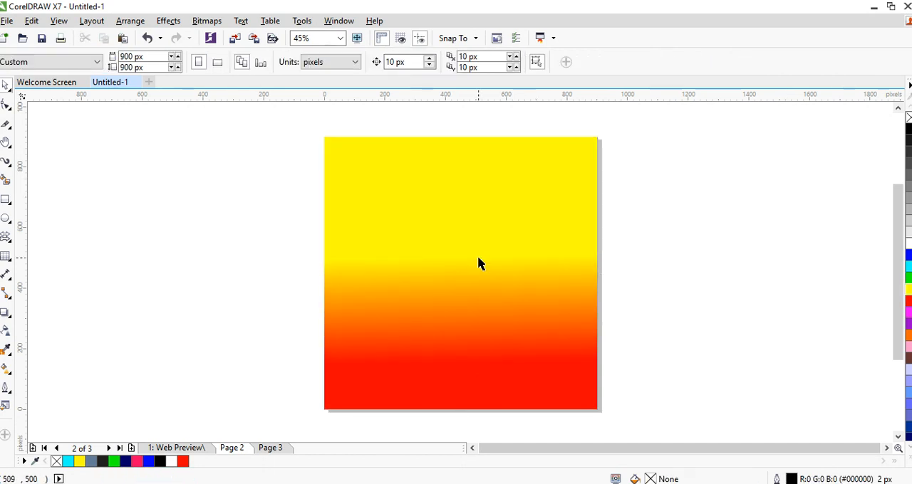
{"action": "left_click", "coordinate": [487, 301]}
{"action": "left_click", "coordinate": [682, 238]}
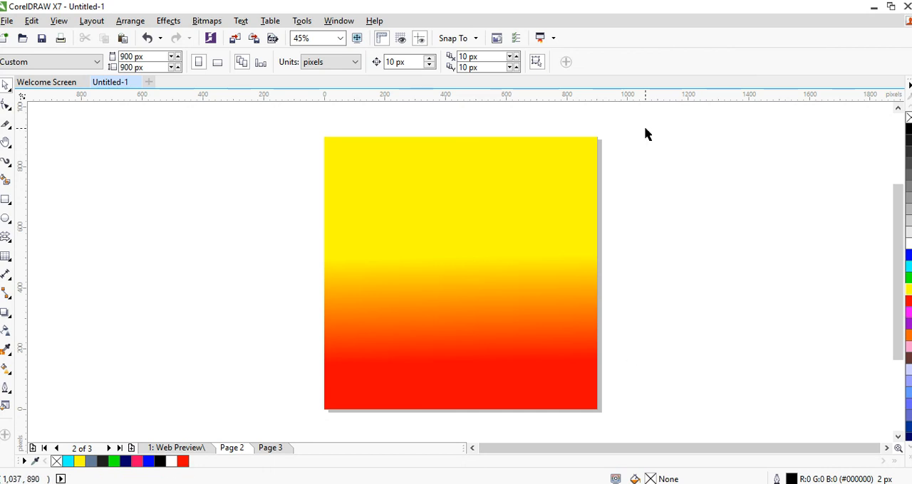
{"action": "scroll", "coordinate": [644, 134], "scroll_direction": "down", "scroll_amount": 1}
{"action": "left_click_drag", "start_coordinate": [645, 134], "coordinate": [314, 393]}
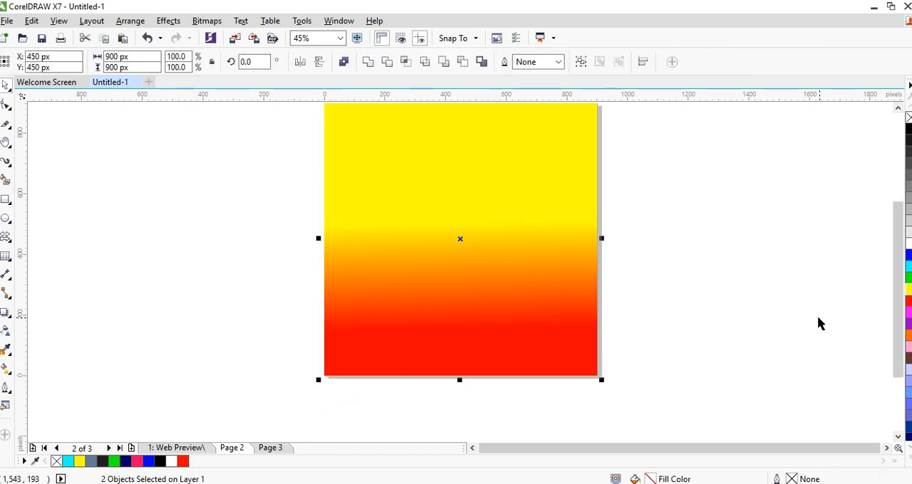
{"action": "scroll", "coordinate": [770, 275], "scroll_direction": "up", "scroll_amount": 1}
{"action": "left_click", "coordinate": [769, 275]}
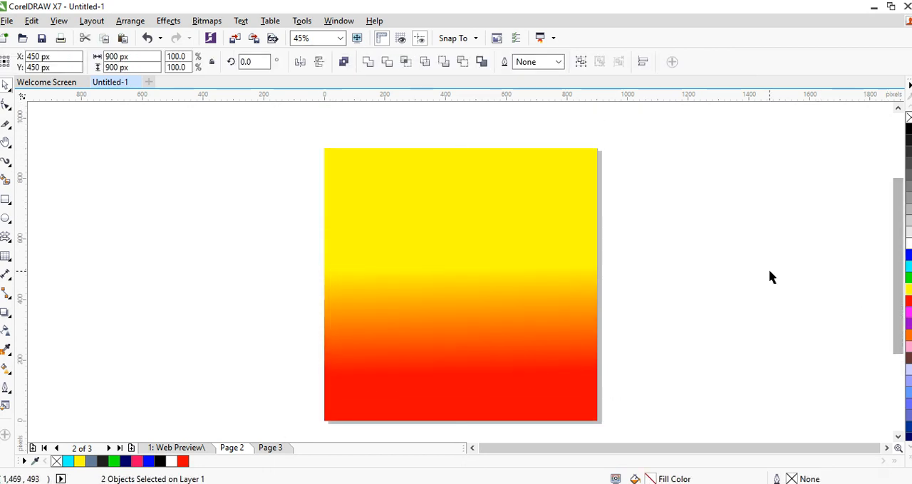
On the Web Preview page, sample the heart's pink with the Color Eyedropper and fill two table cells with it
{"action": "left_click", "coordinate": [191, 449]}
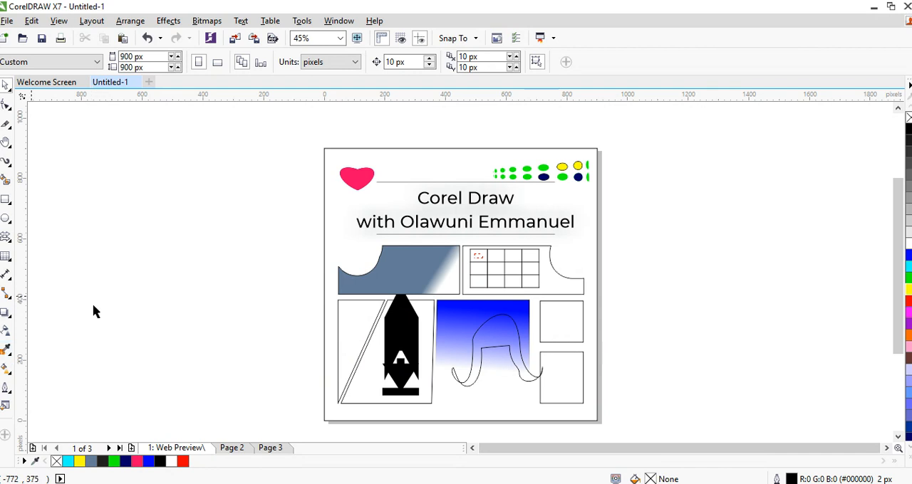
{"action": "left_click", "coordinate": [5, 351]}
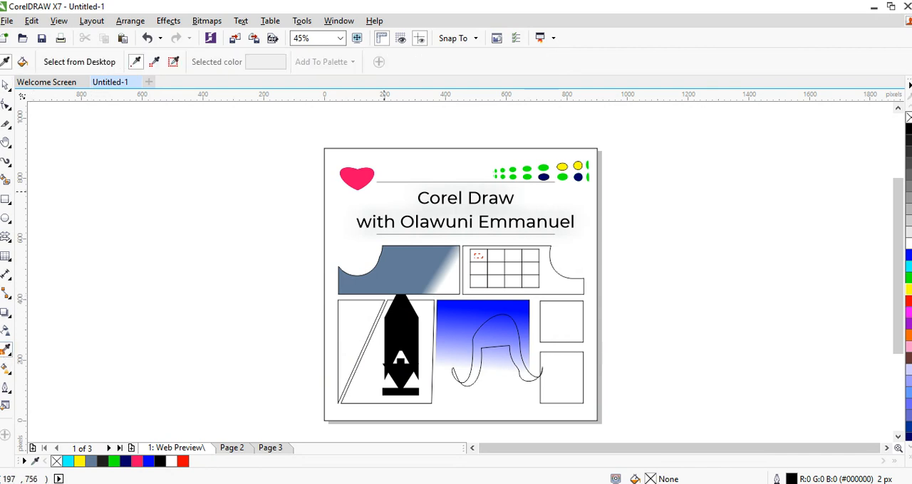
{"action": "left_click", "coordinate": [356, 171]}
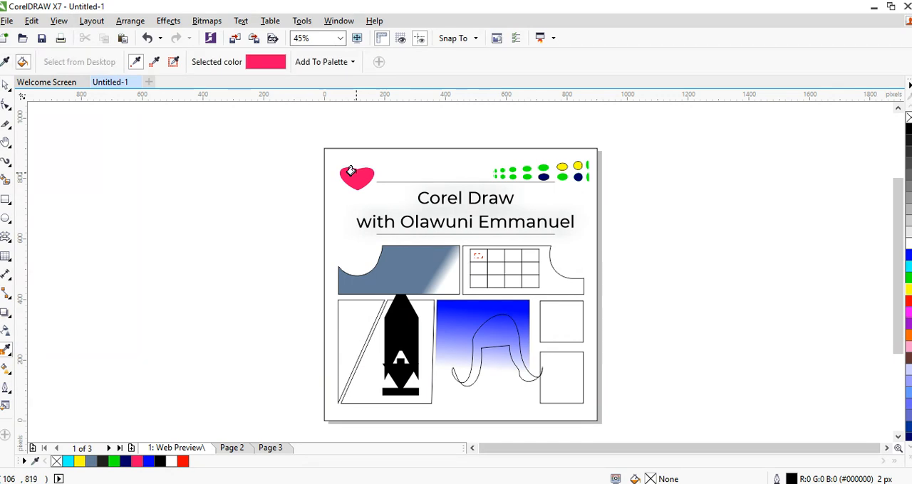
{"action": "left_click", "coordinate": [495, 268]}
{"action": "left_click", "coordinate": [524, 283]}
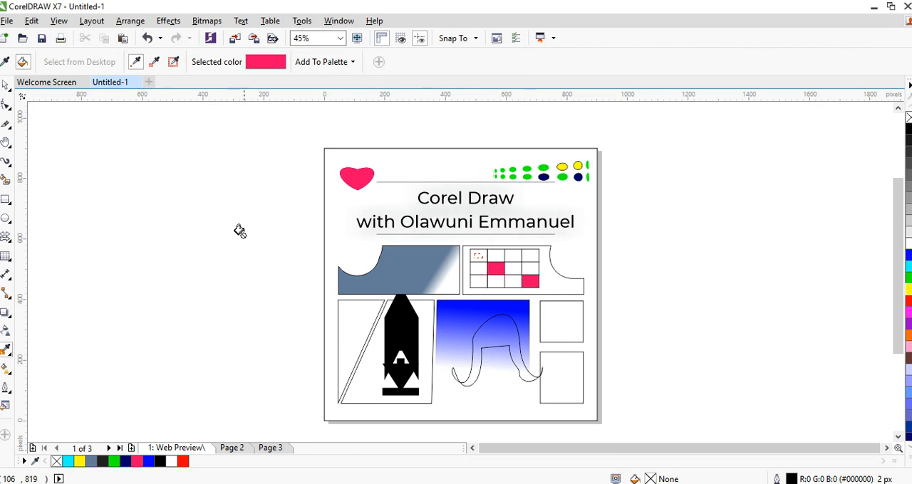
{"action": "left_click", "coordinate": [7, 370]}
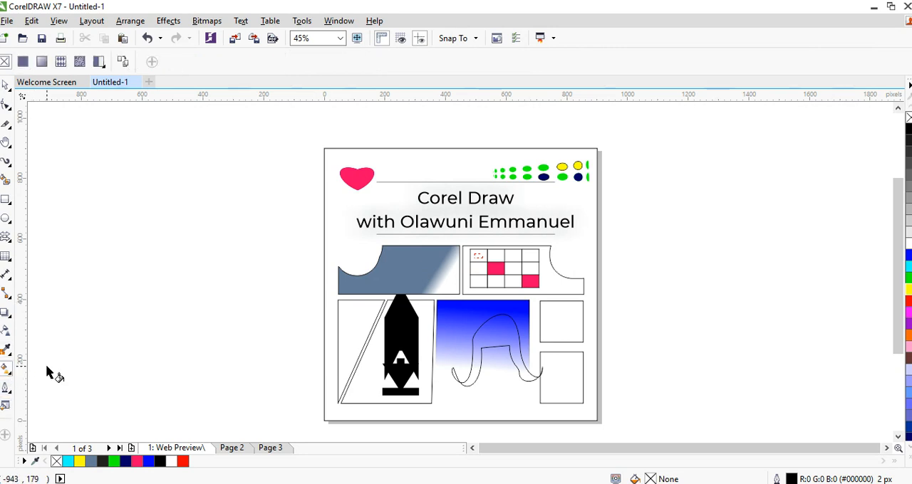
{"action": "left_click", "coordinate": [512, 259]}
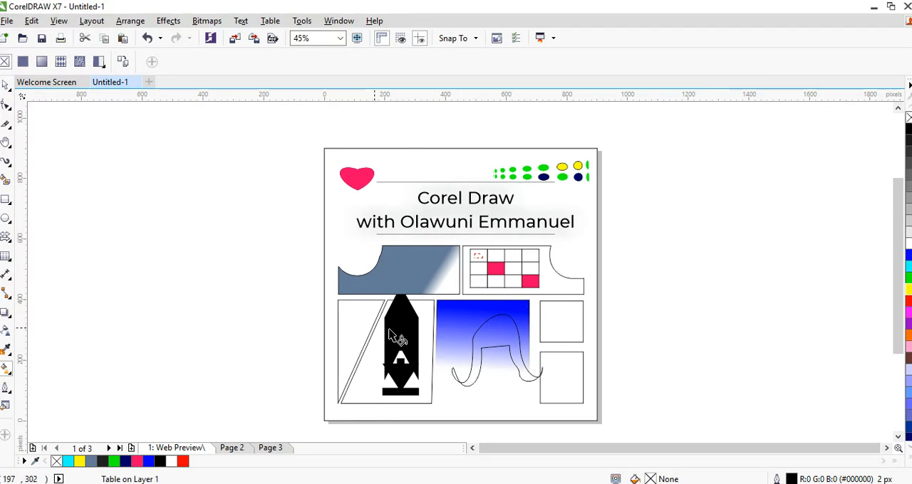
{"action": "left_click_drag", "start_coordinate": [374, 328], "coordinate": [409, 364]}
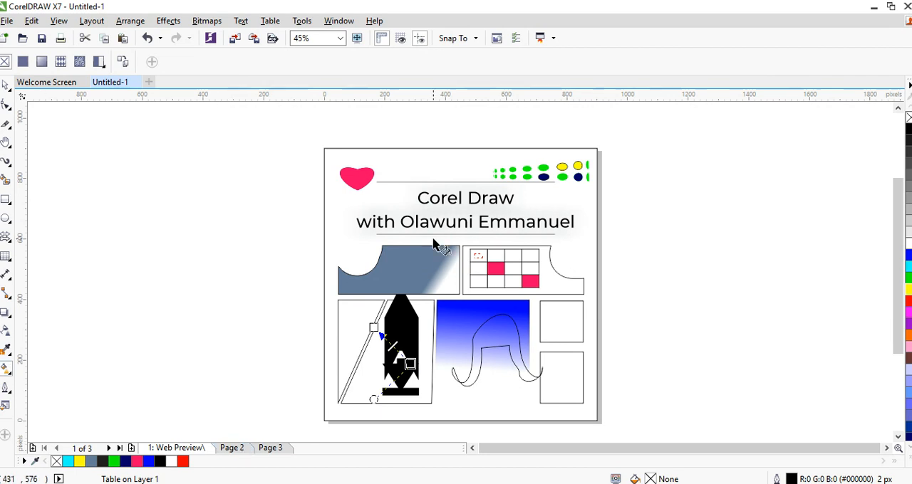
Delete the transparent red rectangle on Page 2 and select the yellow rectangle beneath it
{"action": "left_click", "coordinate": [232, 449]}
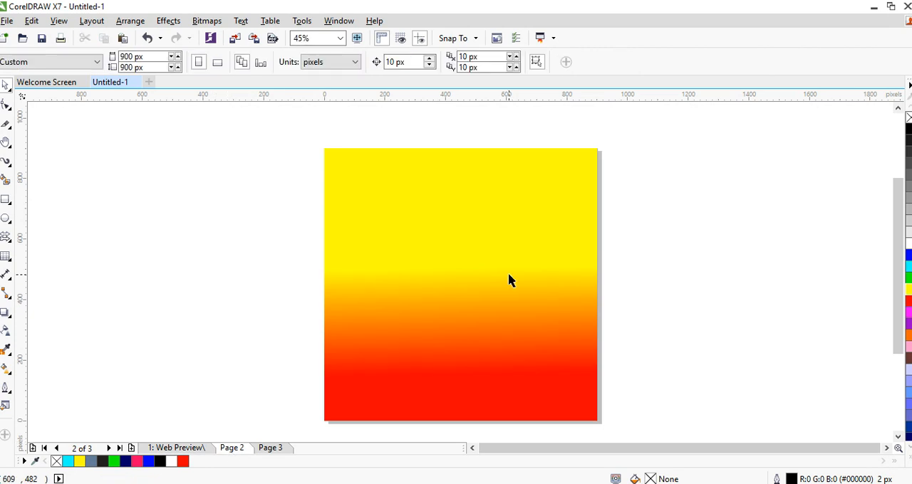
{"action": "left_click", "coordinate": [487, 216]}
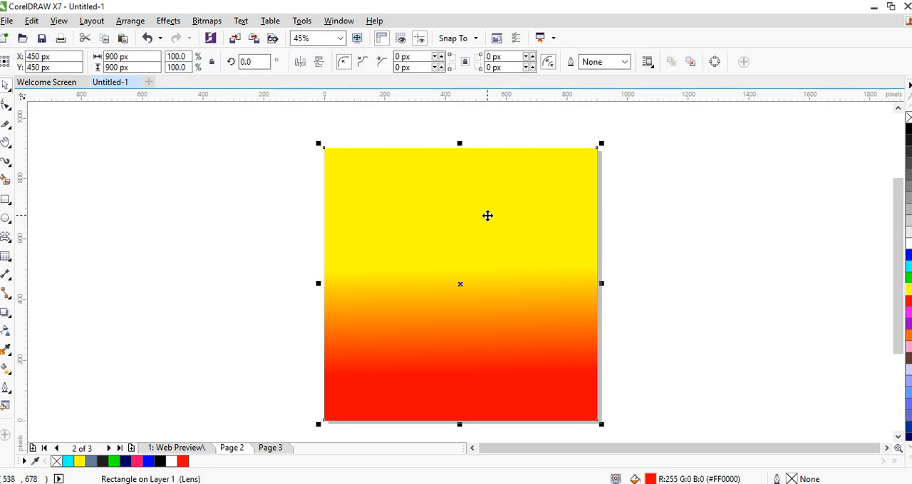
{"action": "left_click", "coordinate": [503, 356]}
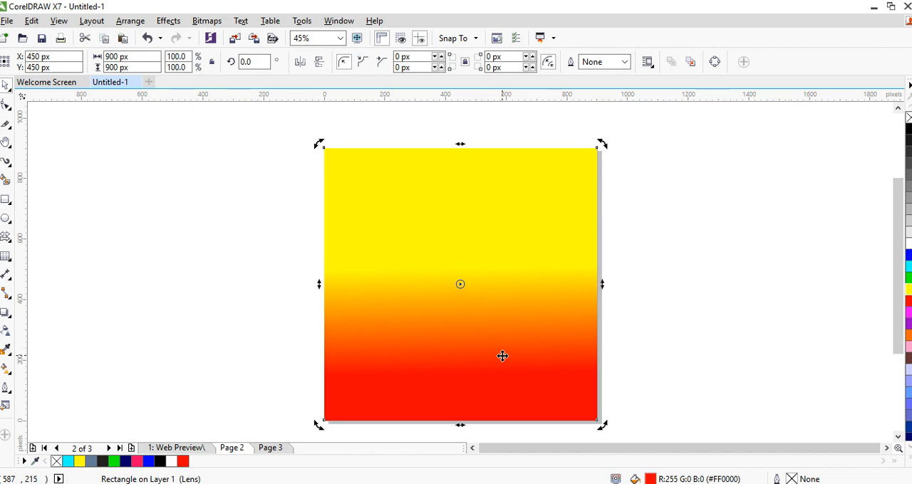
{"action": "left_click", "coordinate": [531, 339]}
{"action": "left_click", "coordinate": [529, 367]}
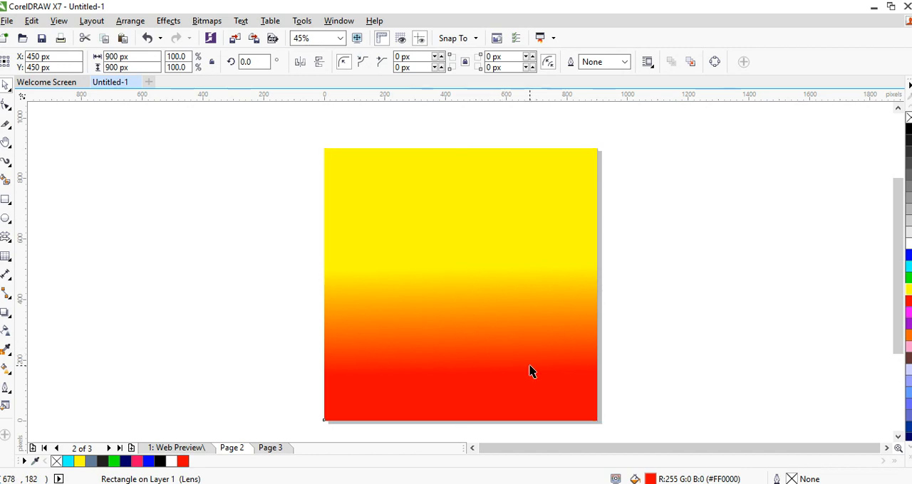
{"action": "key", "text": "ctrl+z"}
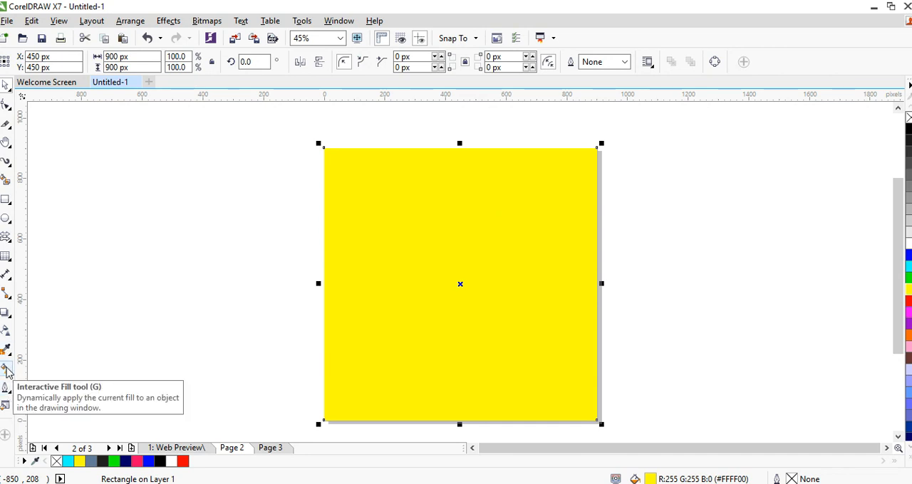
Apply a linear fountain fill to the yellow rectangle, running from yellow at its upper edge down to red near the middle
{"action": "left_click", "coordinate": [7, 370]}
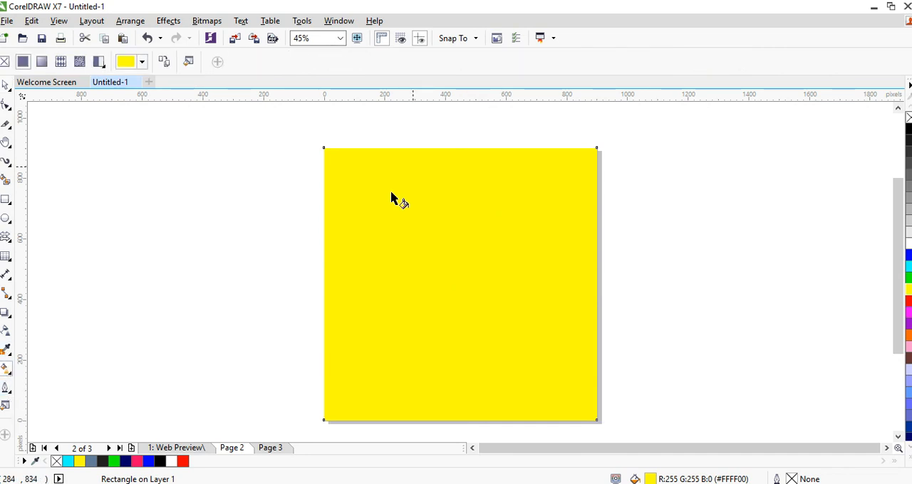
{"action": "left_click_drag", "start_coordinate": [430, 156], "coordinate": [431, 290]}
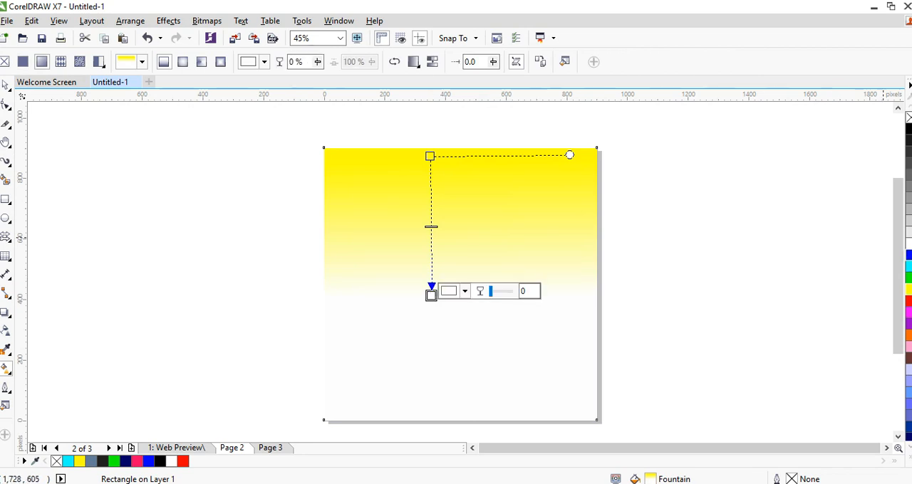
{"action": "left_click", "coordinate": [908, 278]}
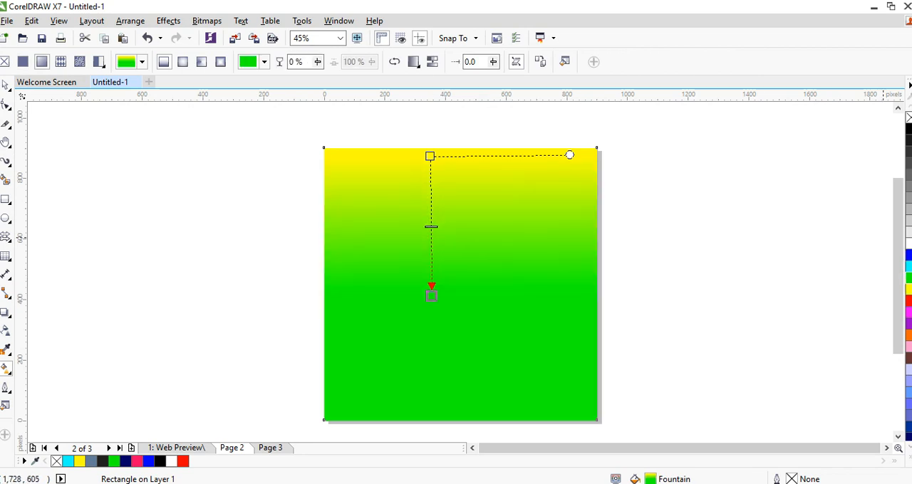
{"action": "left_click", "coordinate": [908, 300]}
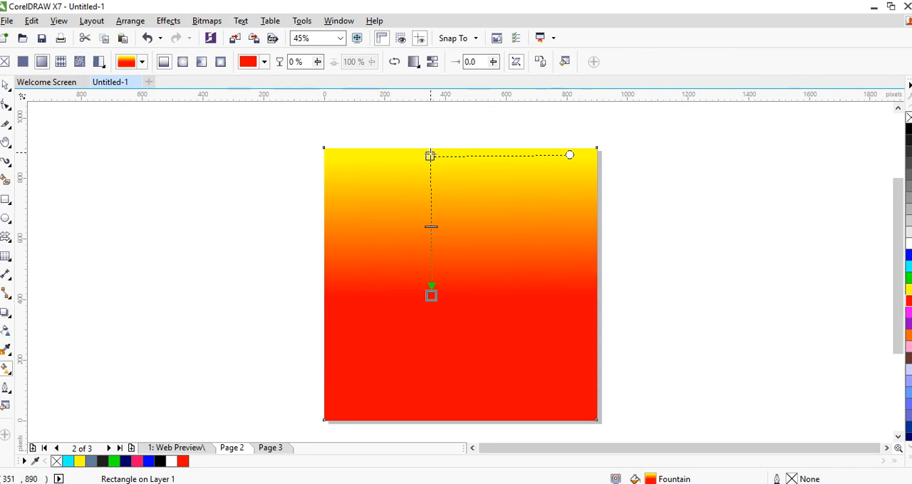
Move the fountain fill's yellow start to just above the rectangle's middle and its red end close to the lower edge
{"action": "left_click_drag", "start_coordinate": [430, 156], "coordinate": [430, 249]}
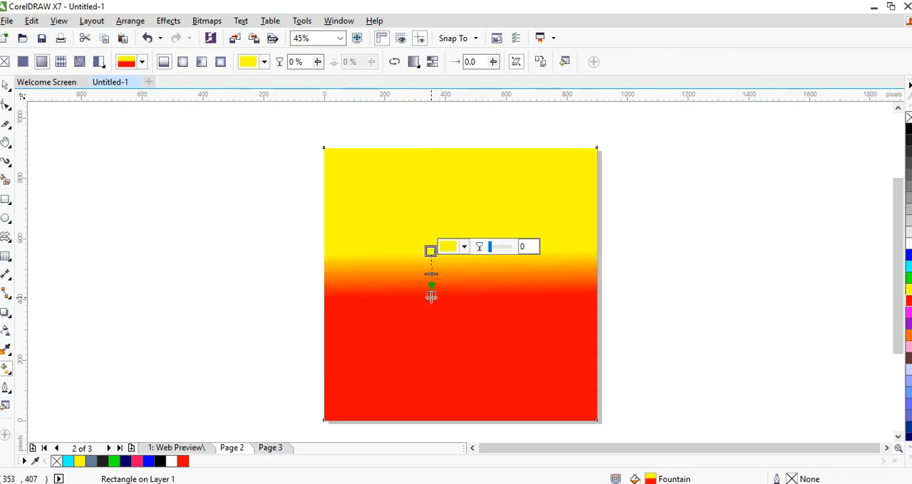
{"action": "left_click_drag", "start_coordinate": [431, 297], "coordinate": [432, 368]}
{"action": "left_click_drag", "start_coordinate": [430, 250], "coordinate": [433, 246]}
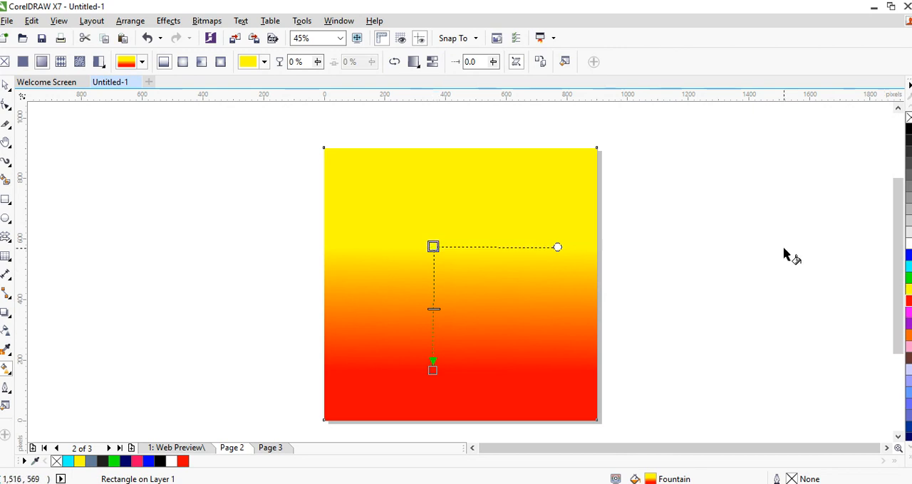
{"action": "key", "text": "space"}
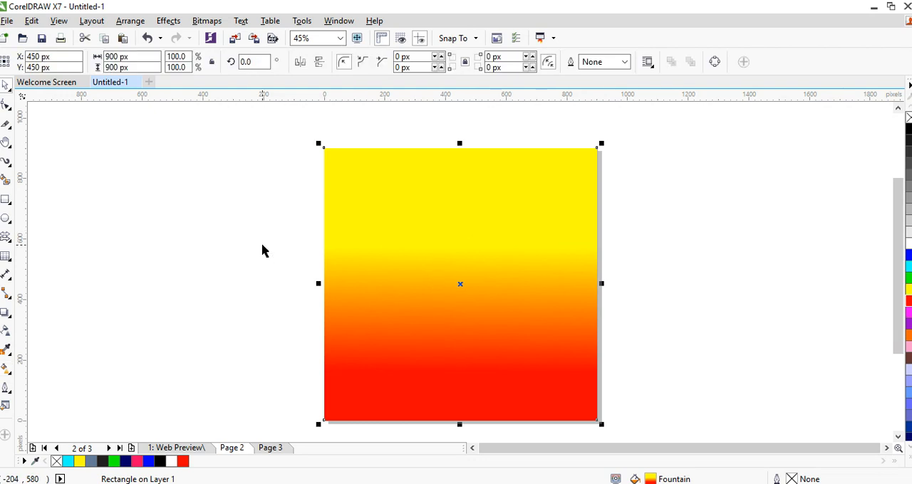
On the Web Preview page, fill the triangle beside the black pen shape with red (#FF0000)
{"action": "left_click", "coordinate": [174, 449]}
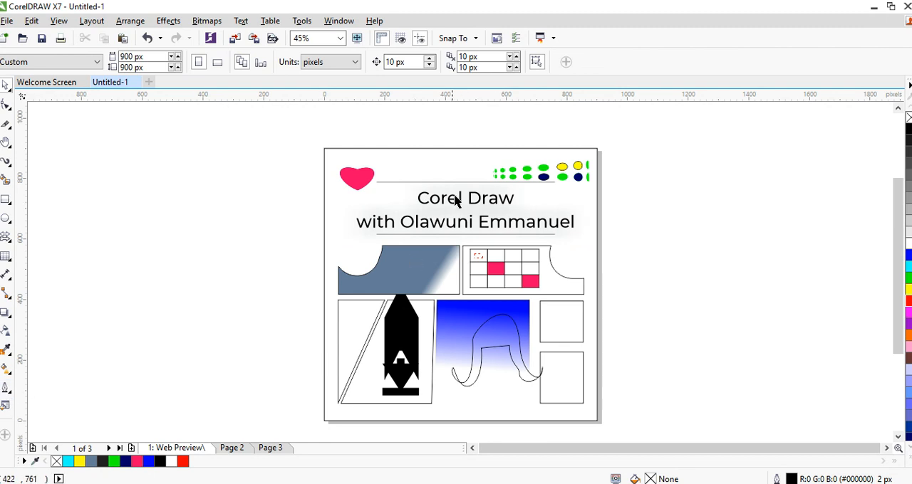
{"action": "left_click", "coordinate": [360, 358]}
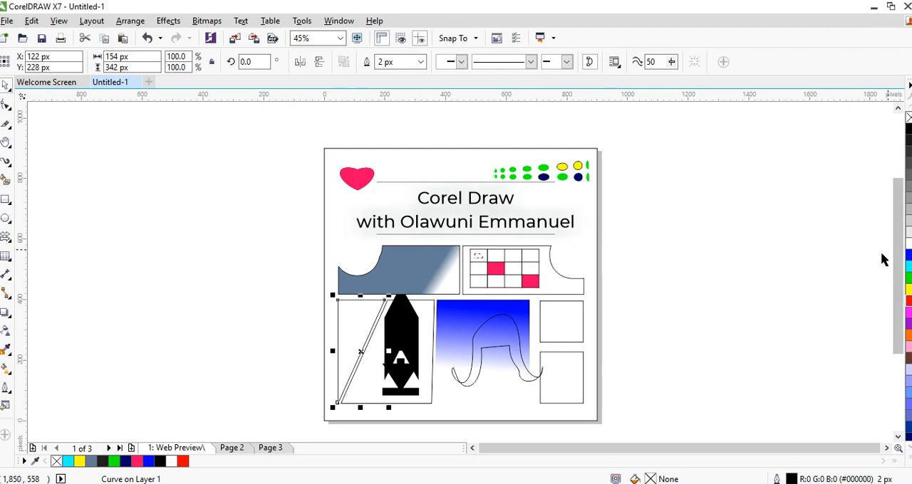
{"action": "left_click", "coordinate": [908, 299]}
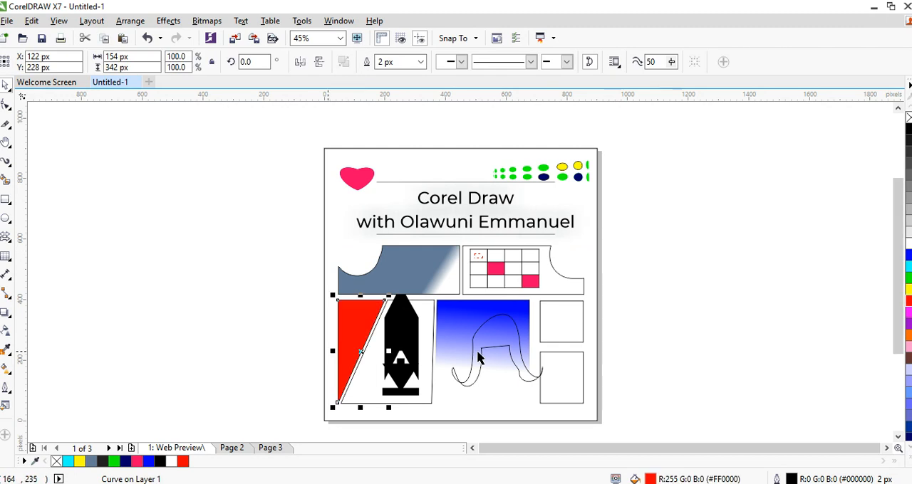
{"action": "left_click", "coordinate": [306, 310]}
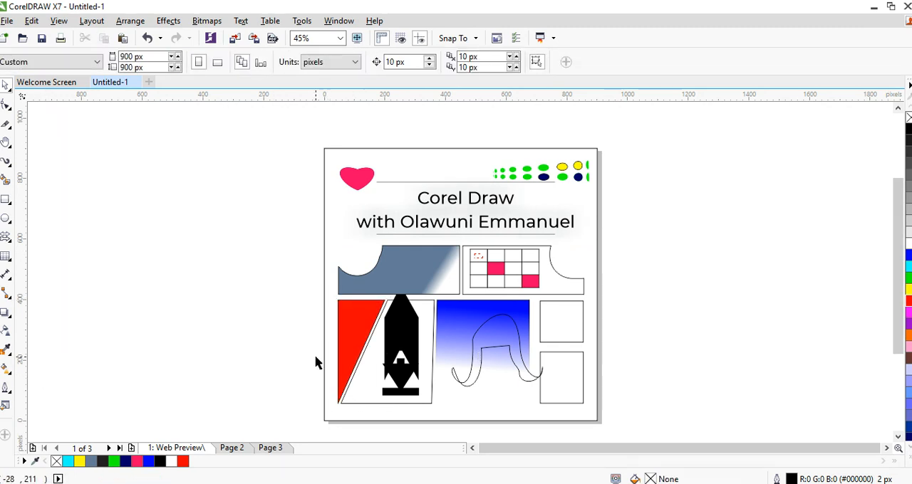
Give the red triangle a 16 px outline in white (#FFFFFF)
{"action": "left_click", "coordinate": [356, 340]}
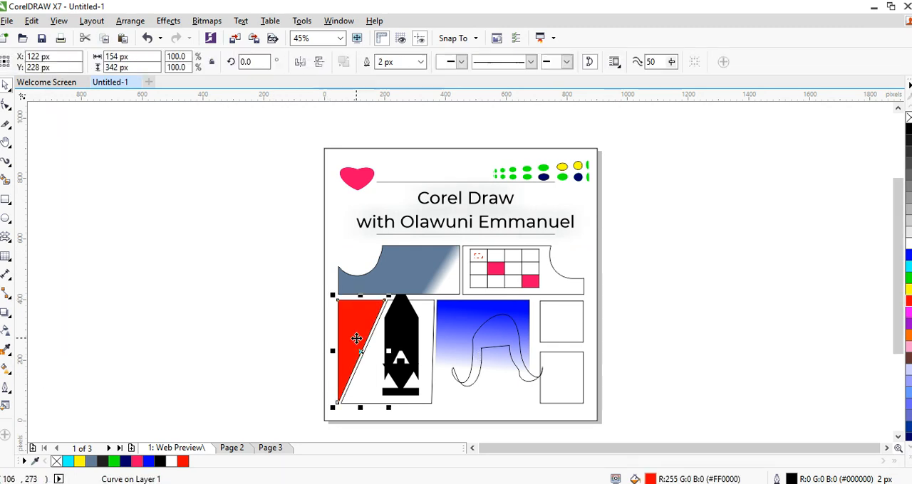
{"action": "left_click", "coordinate": [5, 391]}
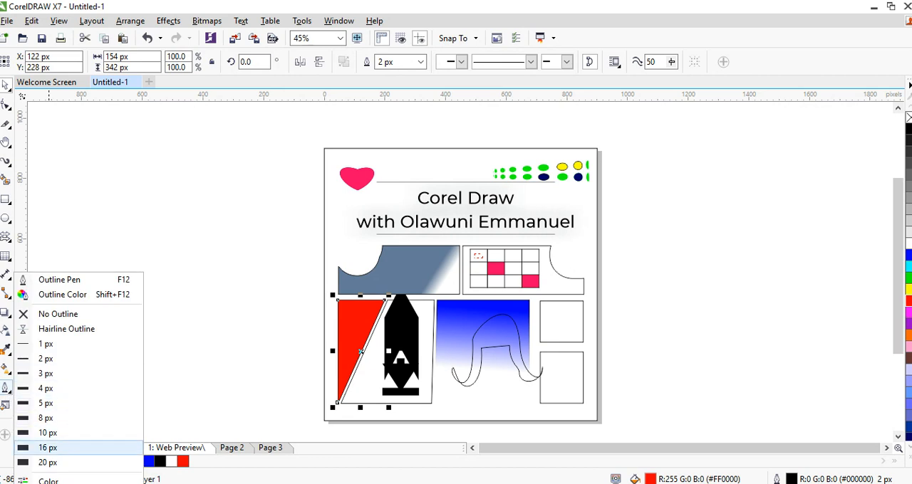
{"action": "left_click", "coordinate": [47, 448]}
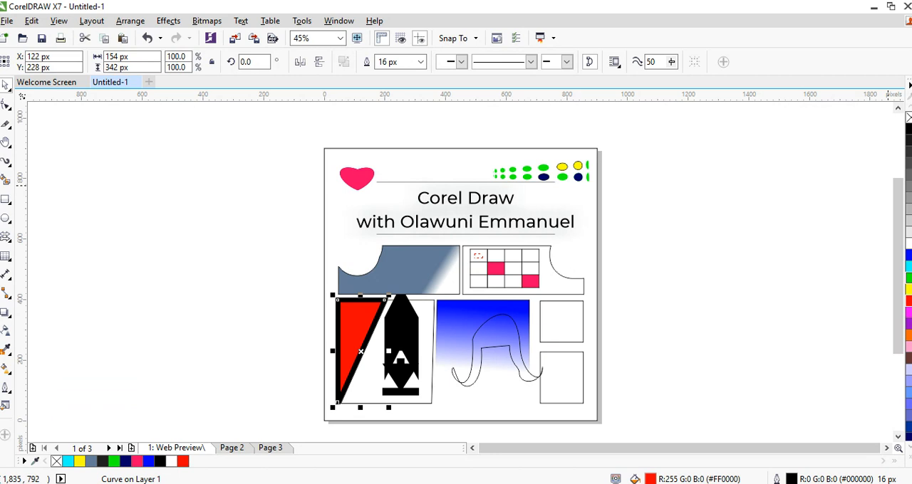
{"action": "right_click", "coordinate": [909, 244]}
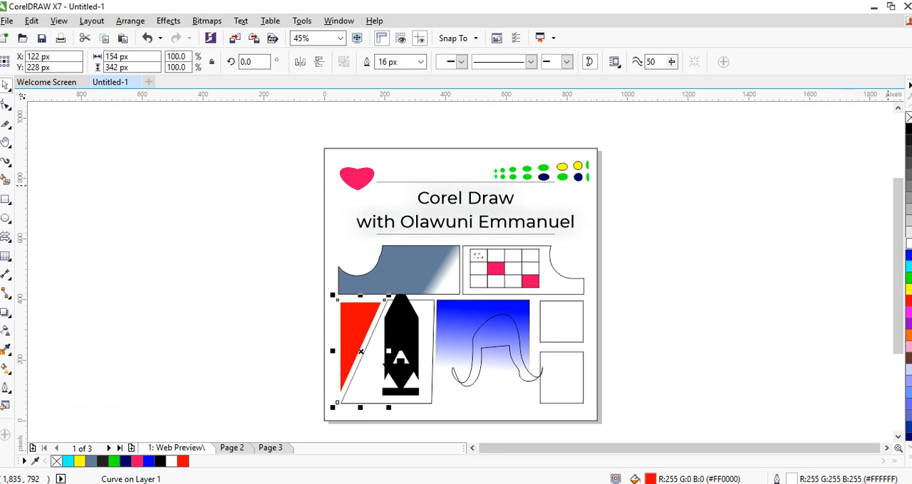
Recolour the red triangle's outline yellow (#FFFF00) and set the outline to sit behind the fill
{"action": "right_click", "coordinate": [909, 289]}
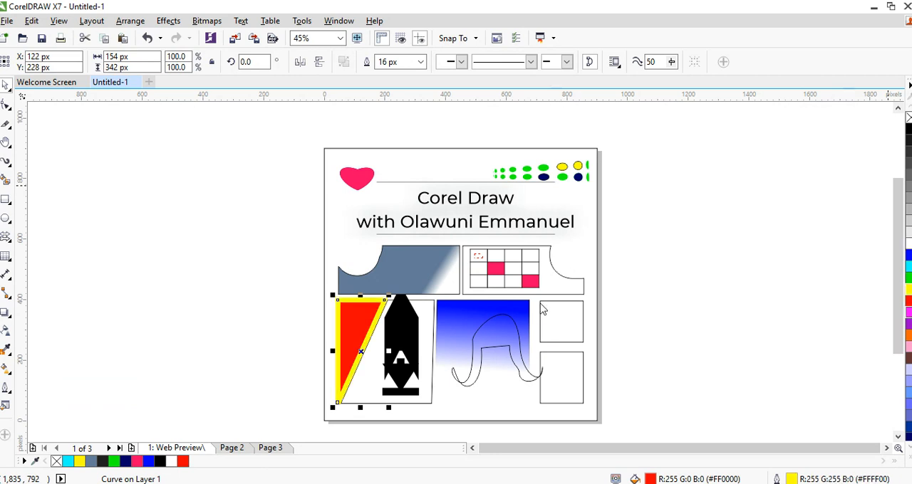
{"action": "left_click", "coordinate": [5, 389]}
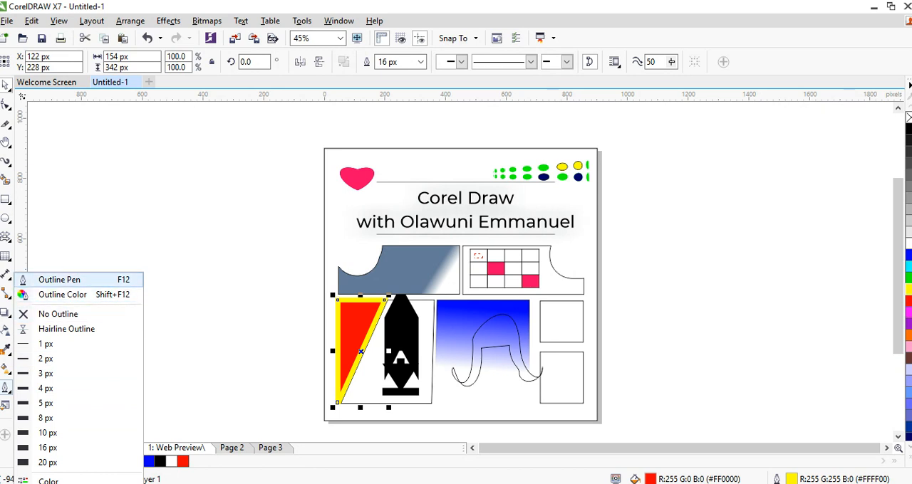
{"action": "left_click", "coordinate": [59, 280]}
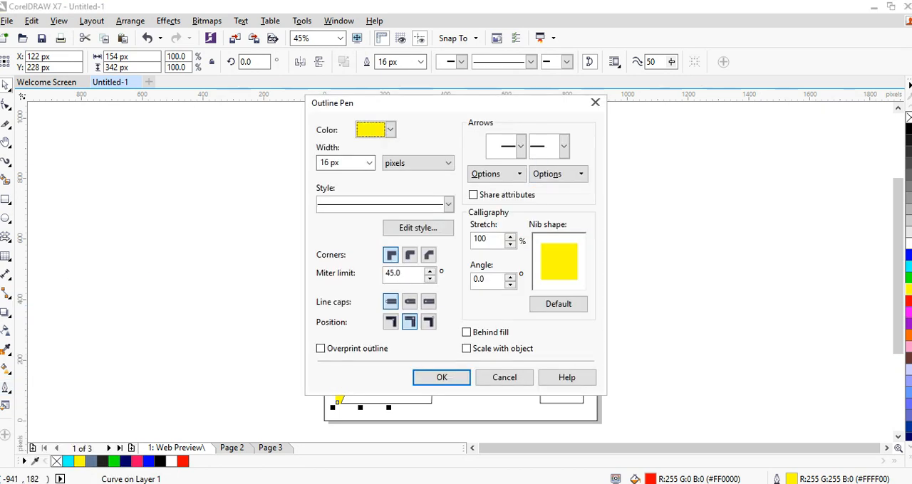
{"action": "mouse_move", "coordinate": [356, 102]}
{"action": "left_mouse_down"}
{"action": "mouse_move", "coordinate": [629, 124]}
{"action": "mouse_move", "coordinate": [602, 67]}
{"action": "left_mouse_up"}
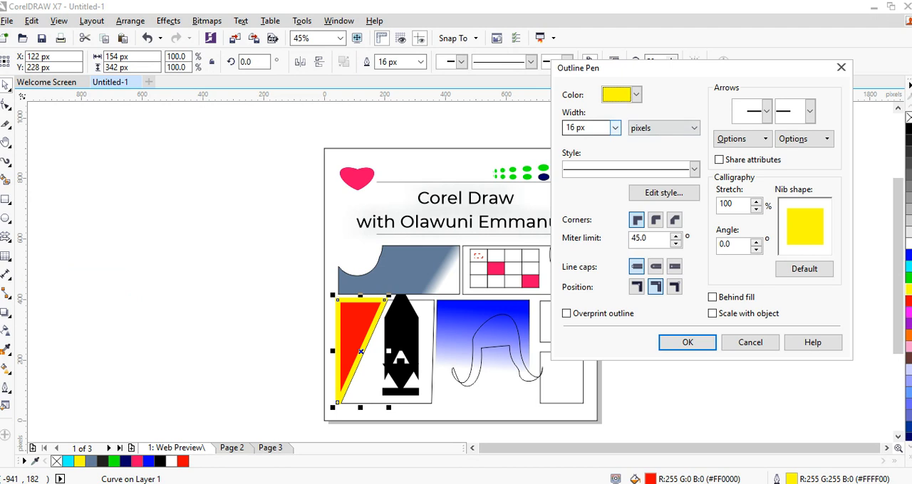
{"action": "left_click", "coordinate": [616, 129]}
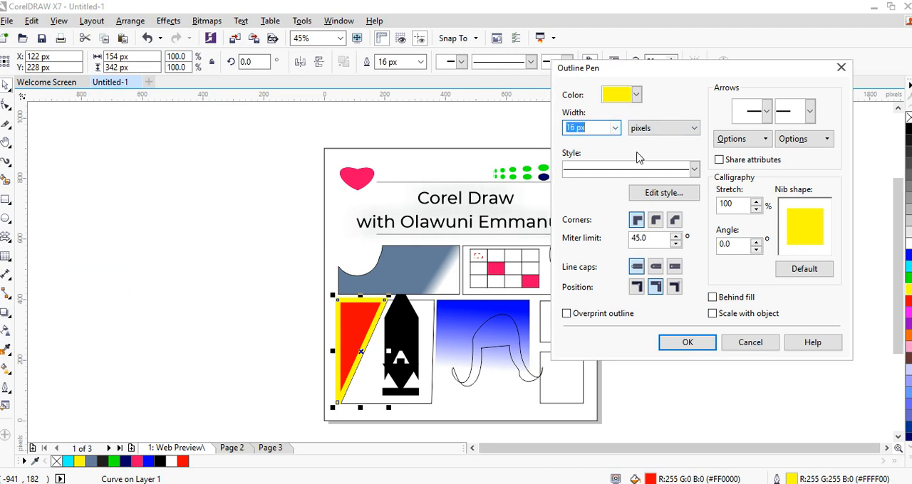
{"action": "left_click", "coordinate": [636, 95]}
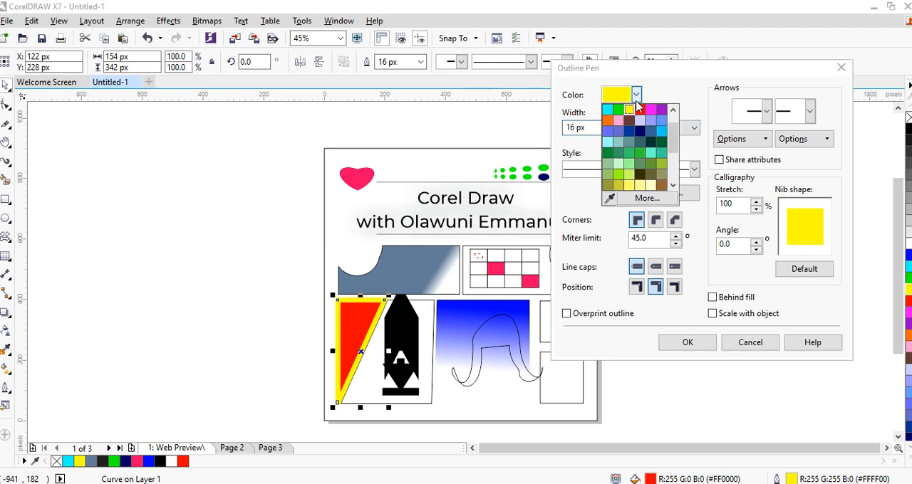
{"action": "left_click", "coordinate": [659, 93]}
{"action": "left_click", "coordinate": [694, 169]}
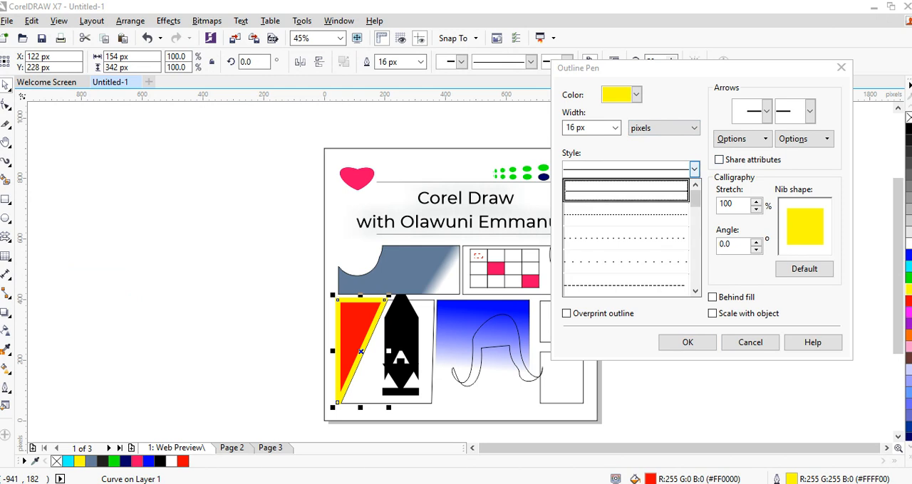
{"action": "scroll", "coordinate": [698, 151], "scroll_direction": "down", "scroll_amount": 3}
{"action": "left_click", "coordinate": [695, 158]}
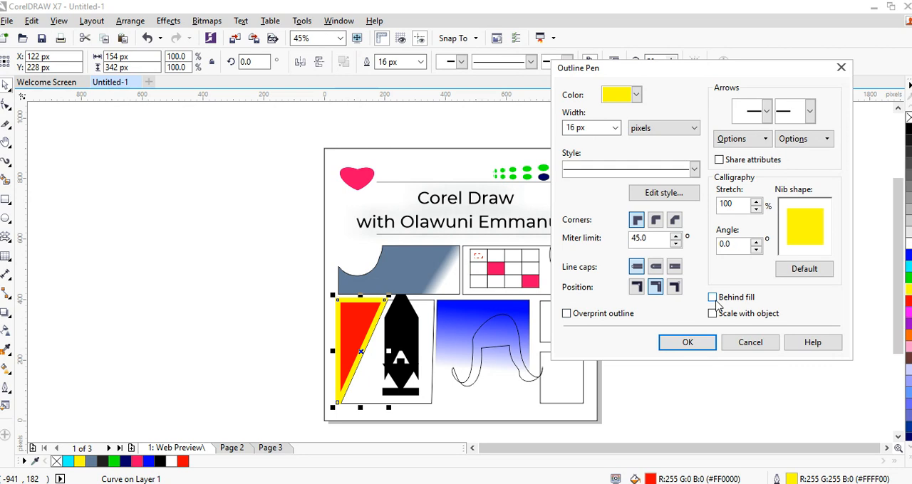
{"action": "left_click", "coordinate": [713, 298]}
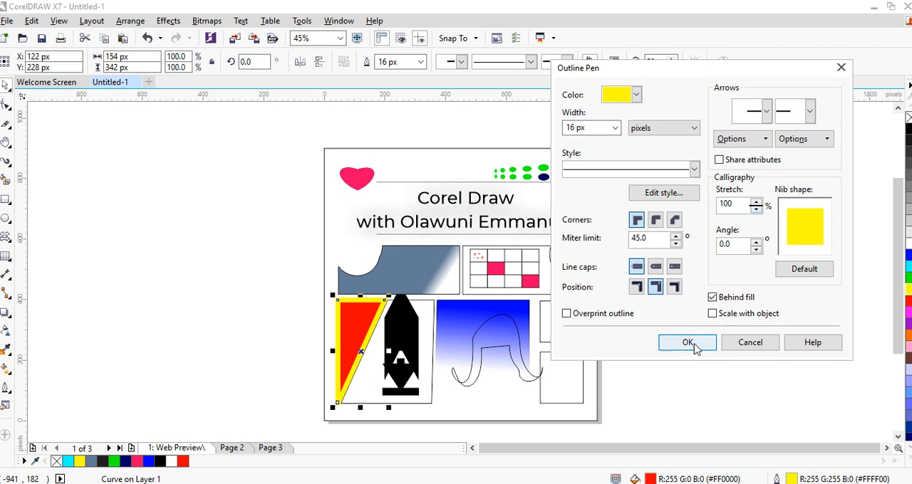
{"action": "left_click", "coordinate": [690, 343]}
{"action": "left_click", "coordinate": [378, 359]}
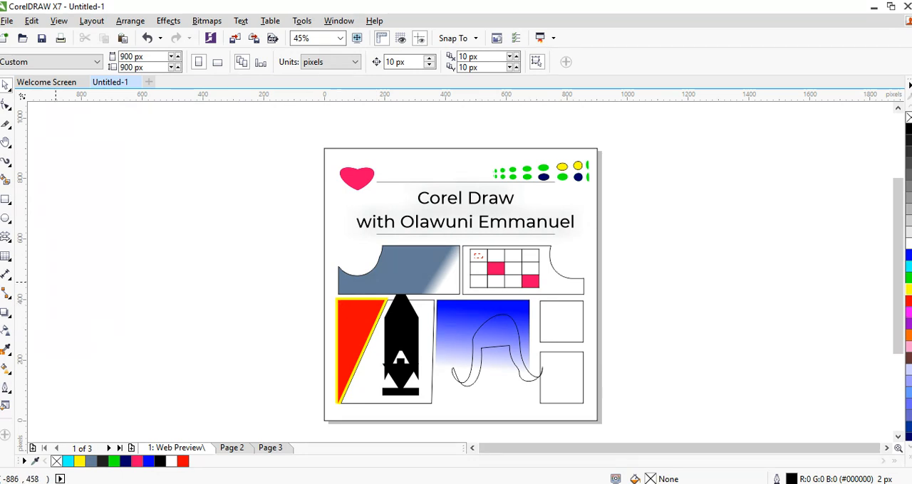
{"action": "left_click", "coordinate": [7, 407]}
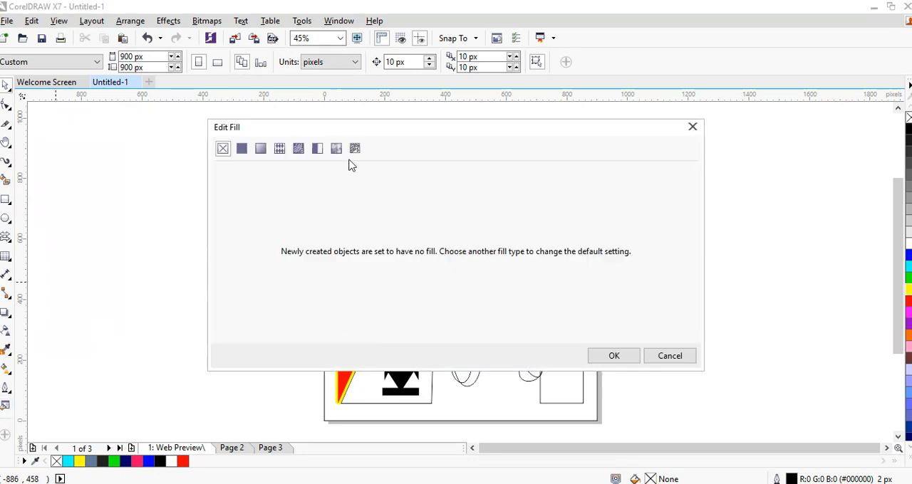
{"action": "mouse_move", "coordinate": [358, 137]}
{"action": "left_mouse_down"}
{"action": "mouse_move", "coordinate": [303, 112]}
{"action": "mouse_move", "coordinate": [337, 275]}
{"action": "mouse_move", "coordinate": [662, 307]}
{"action": "mouse_move", "coordinate": [684, 134]}
{"action": "left_mouse_up"}
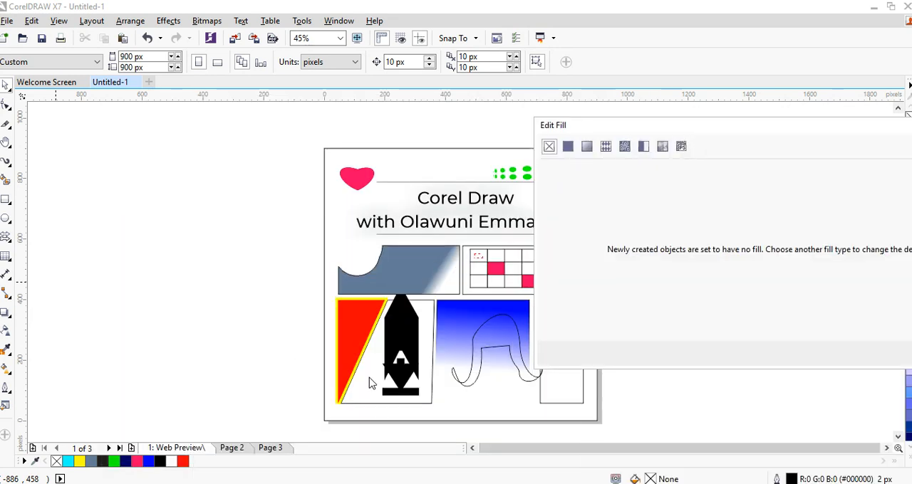
{"action": "key", "text": "Escape"}
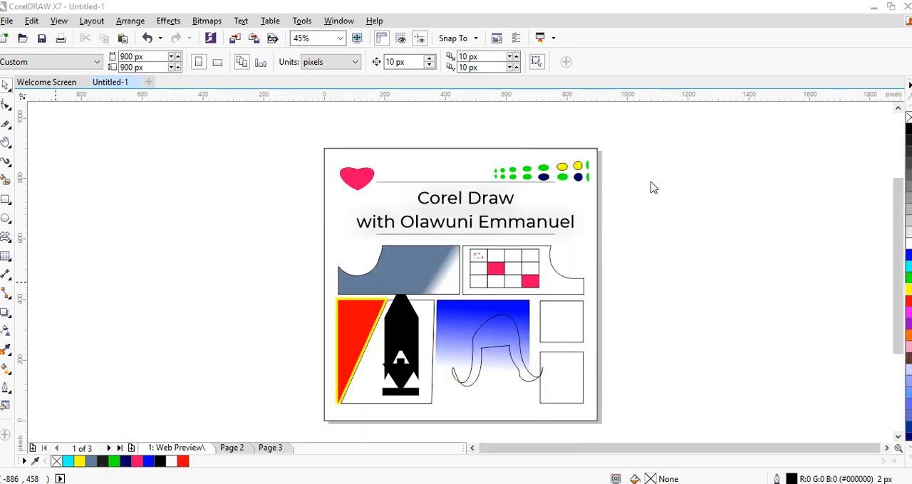
Give the four-sided panel behind the black pen shape a uniform orange fill (#FF2F00) and rotate the colour harmony's other hues
{"action": "left_click", "coordinate": [372, 367]}
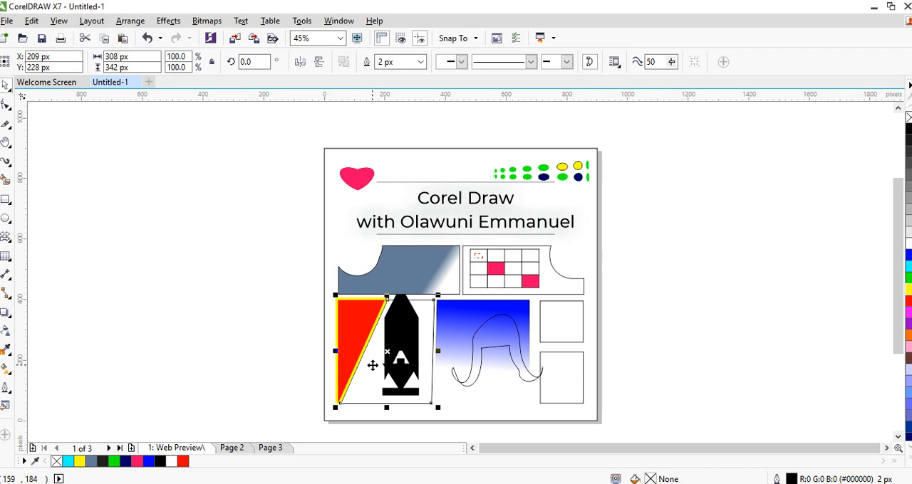
{"action": "left_click", "coordinate": [5, 406]}
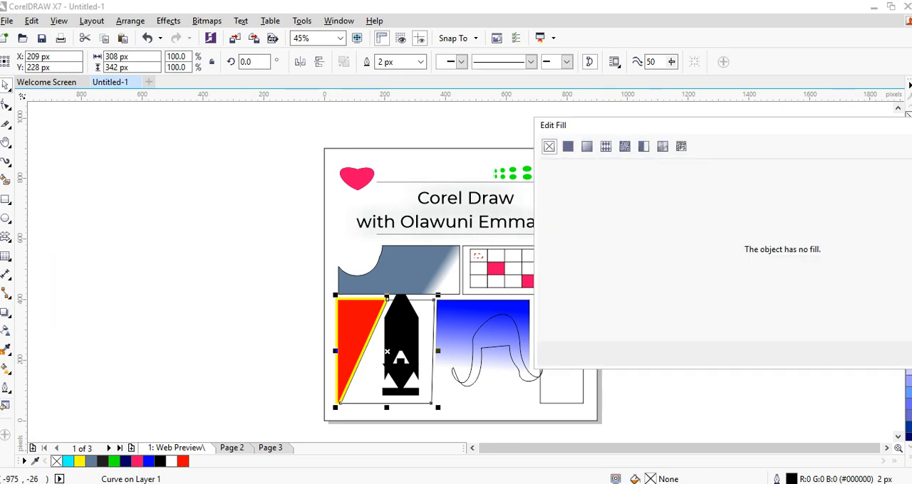
{"action": "left_click", "coordinate": [568, 146]}
{"action": "left_click_drag", "start_coordinate": [615, 122], "coordinate": [206, 39]}
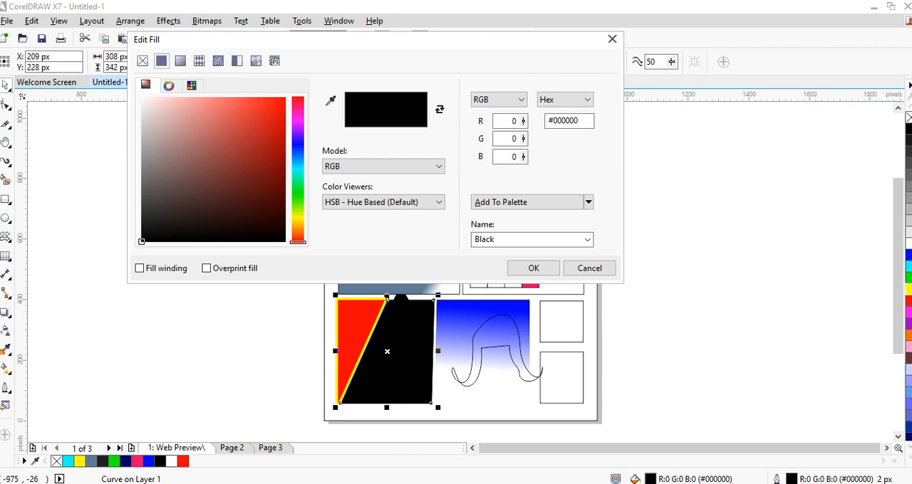
{"action": "left_click", "coordinate": [169, 85]}
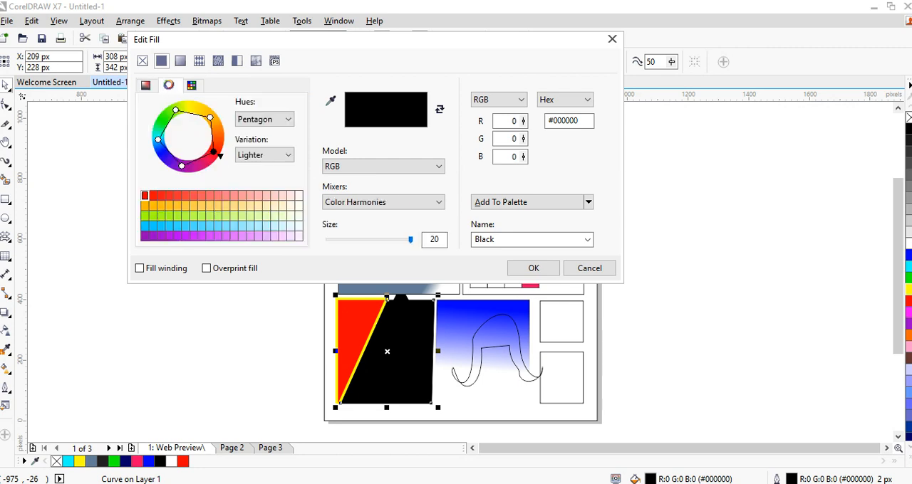
{"action": "left_click_drag", "start_coordinate": [218, 155], "coordinate": [224, 143]}
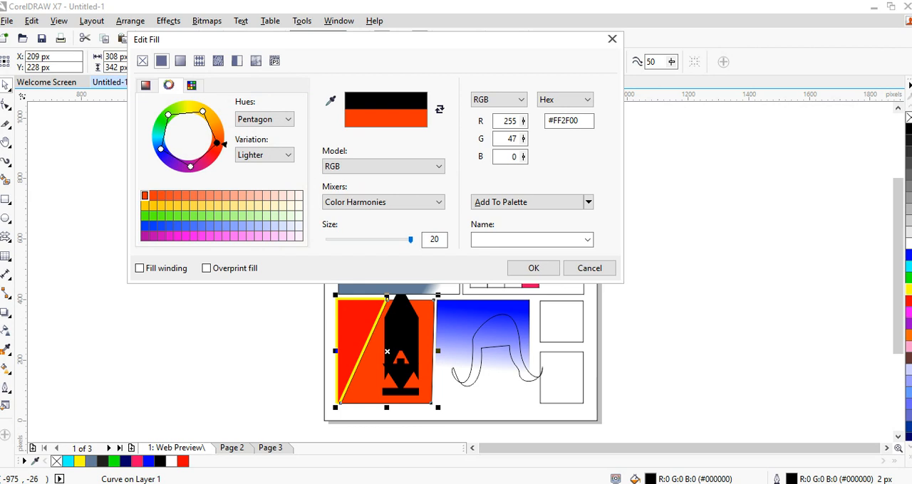
{"action": "left_click_drag", "start_coordinate": [168, 114], "coordinate": [197, 109]}
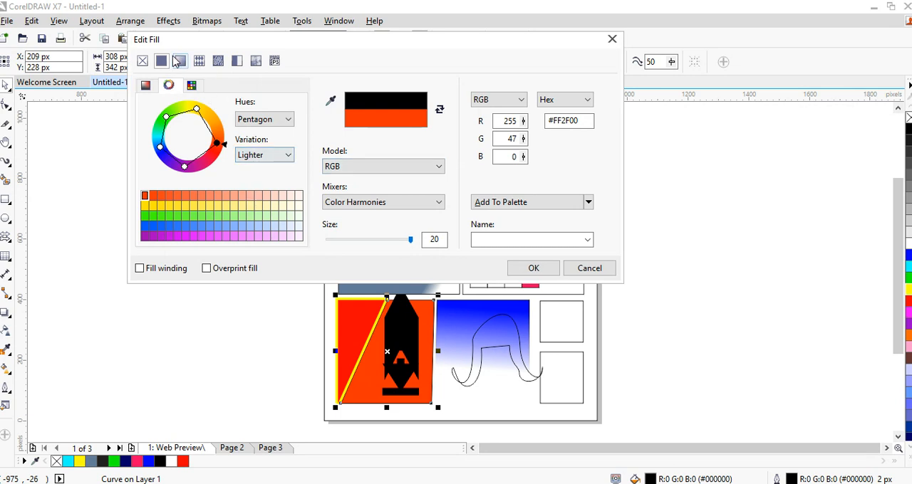
Try a fountain fill on the four-sided panel, and apply the Retro Circles vector pattern fill instead
{"action": "left_click", "coordinate": [180, 60]}
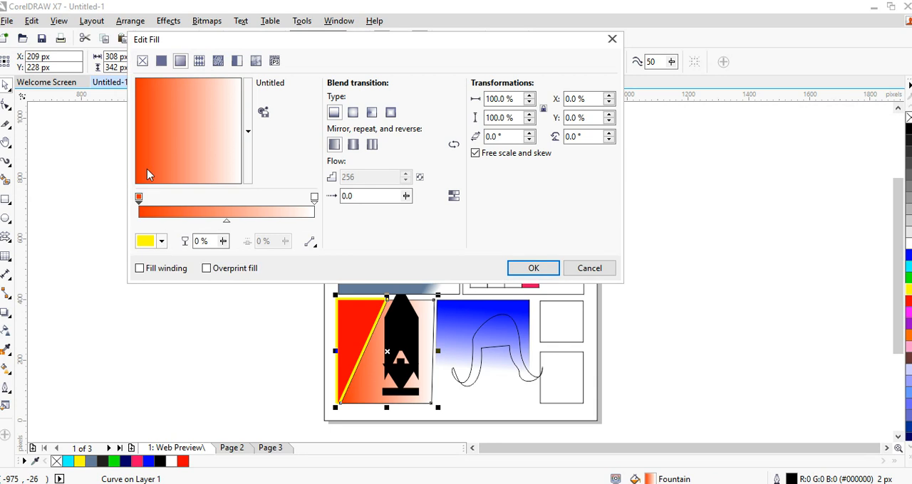
{"action": "left_click", "coordinate": [199, 66]}
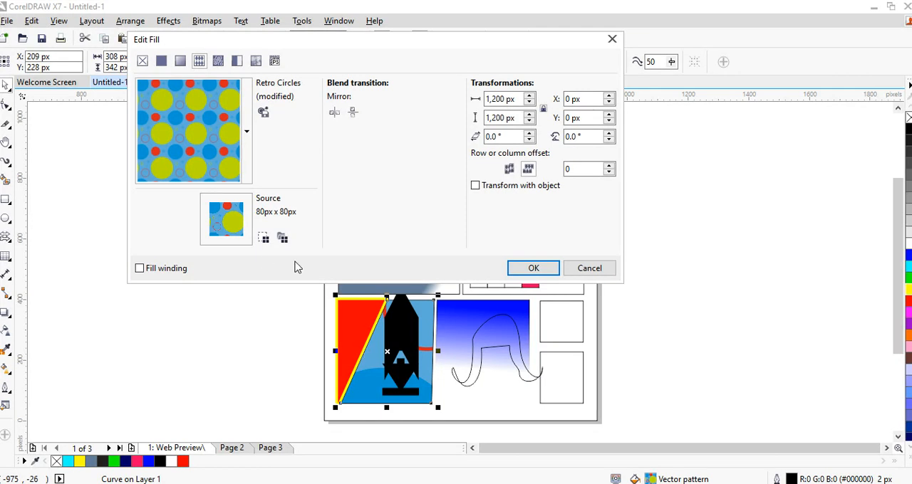
{"action": "left_click", "coordinate": [545, 268]}
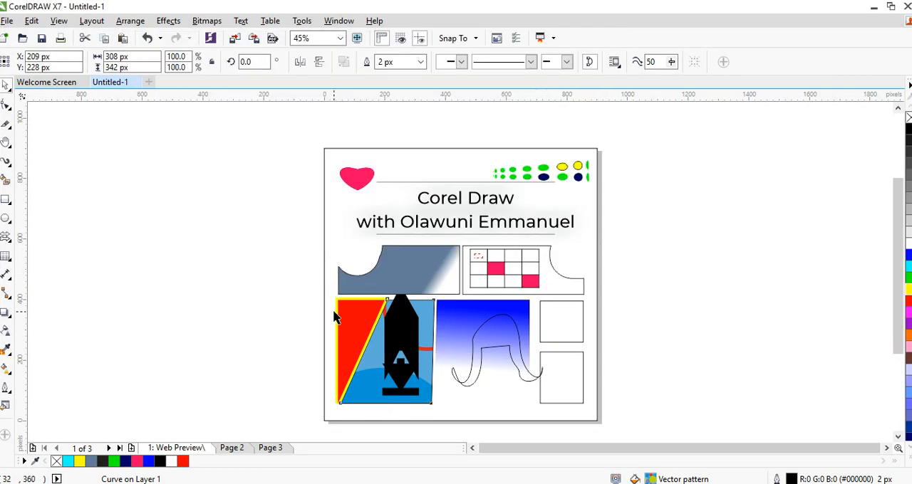
Move the black pen shape off the patterned panel to about X 673 px, Y 334 px, over the blue gradient rectangle's right edge
{"action": "left_click", "coordinate": [174, 280]}
{"action": "left_click_drag", "start_coordinate": [400, 349], "coordinate": [528, 321]}
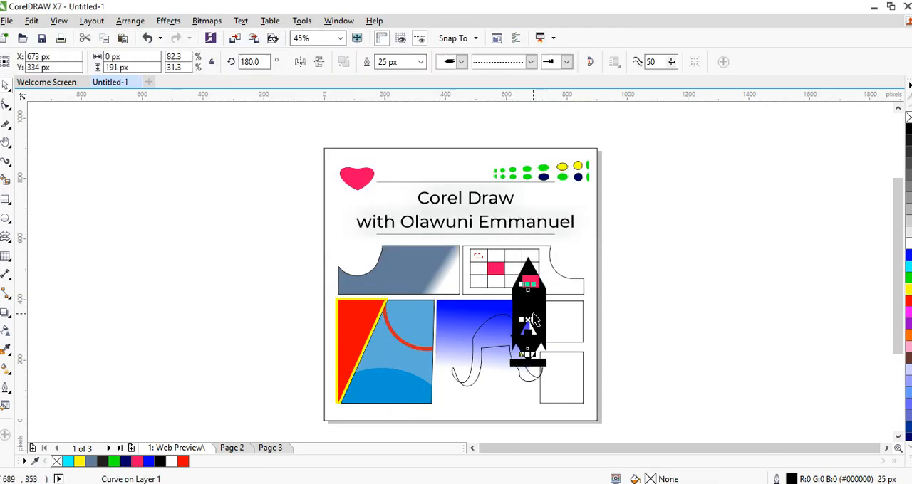
{"action": "left_click", "coordinate": [396, 375]}
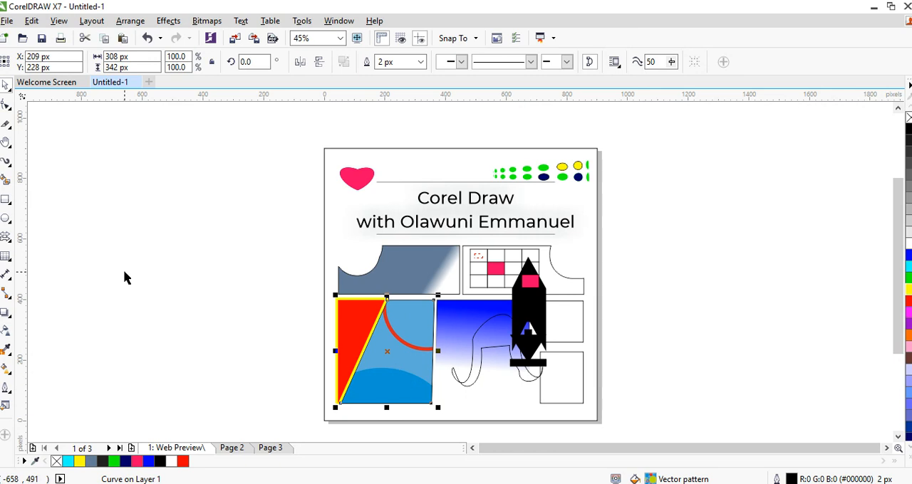
{"action": "left_click", "coordinate": [149, 391]}
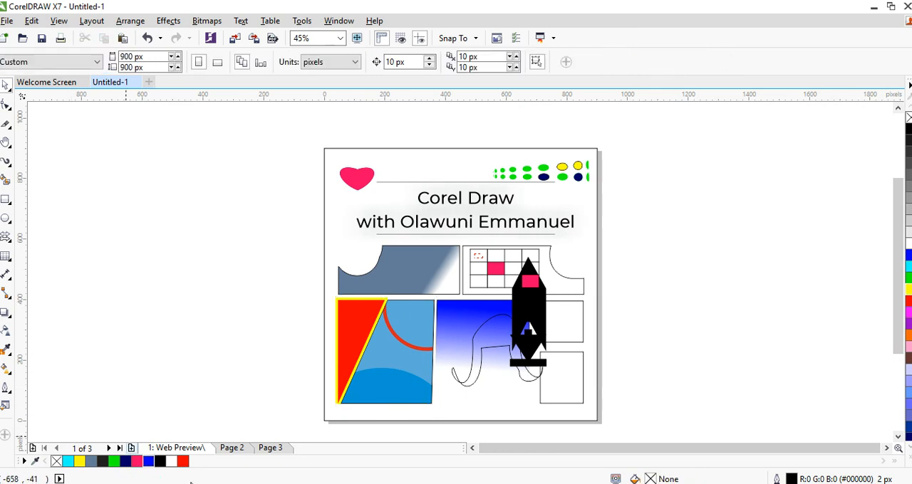
Try a solid green (#00FF00) fill on the patterned four-sided panel and undo it
{"action": "left_click", "coordinate": [429, 394]}
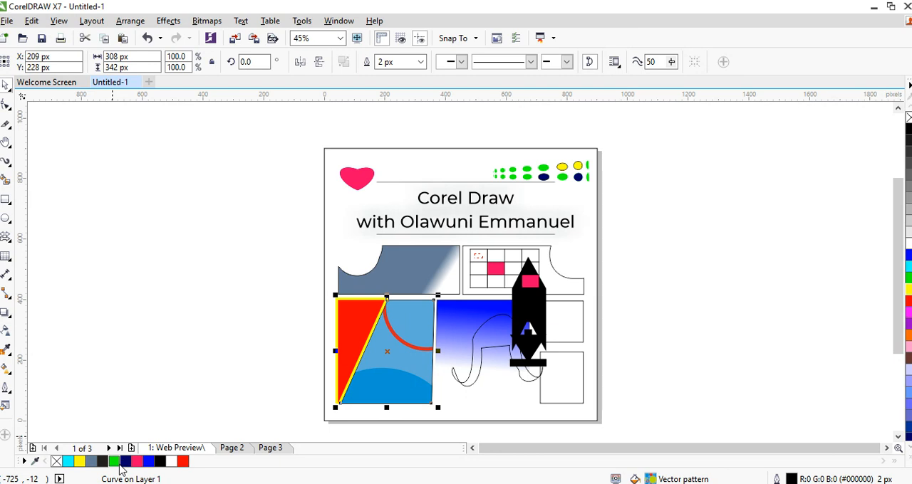
{"action": "left_click", "coordinate": [114, 462]}
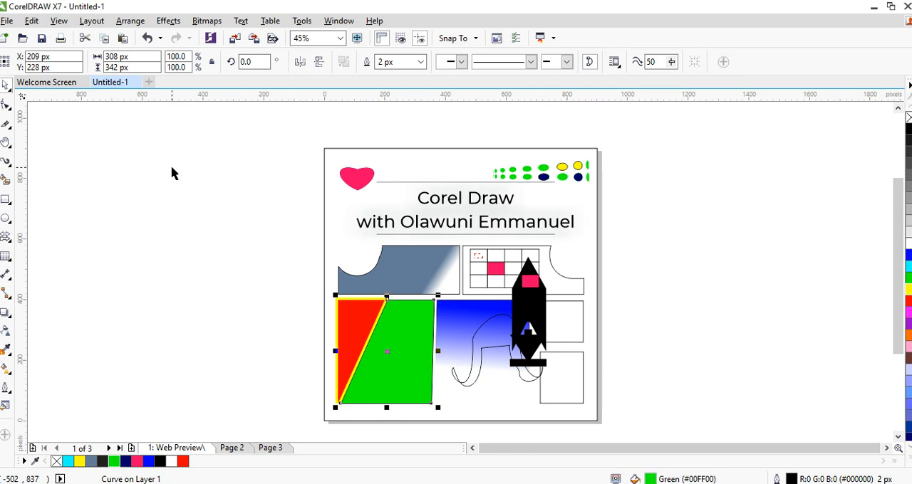
{"action": "key", "text": "ctrl+z"}
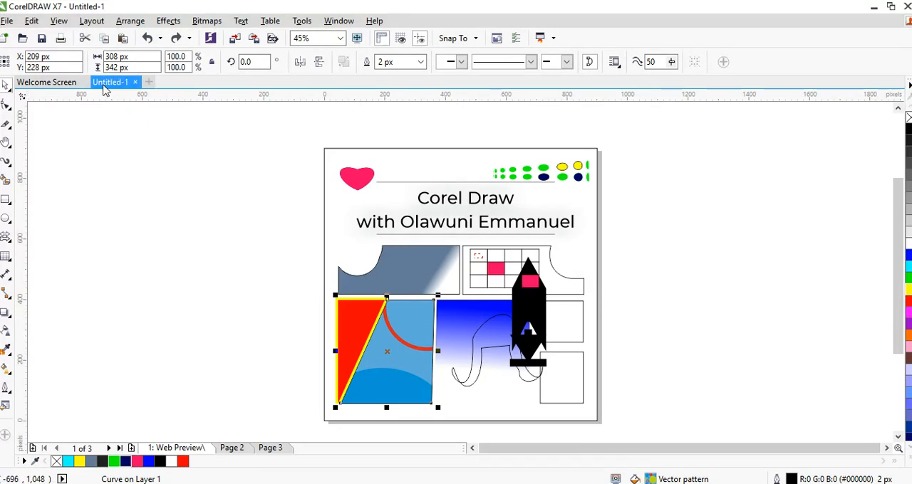
{"action": "left_click", "coordinate": [5, 22]}
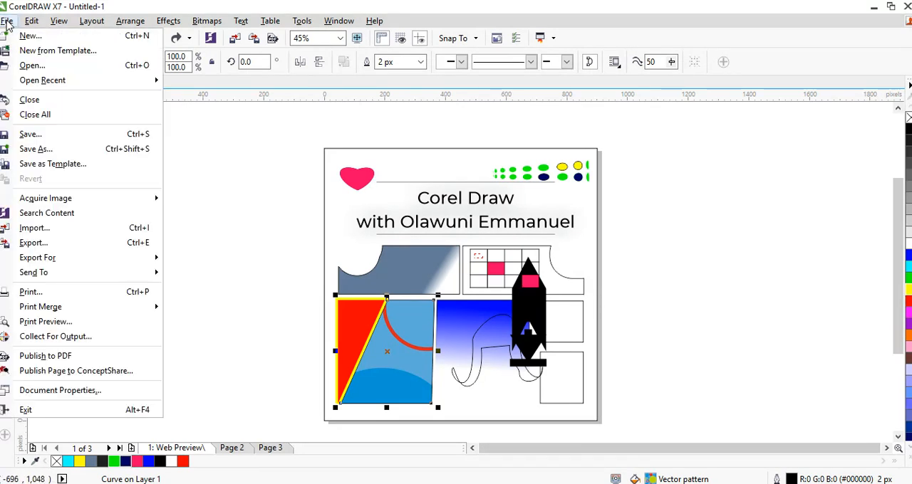
{"action": "key", "text": "Escape"}
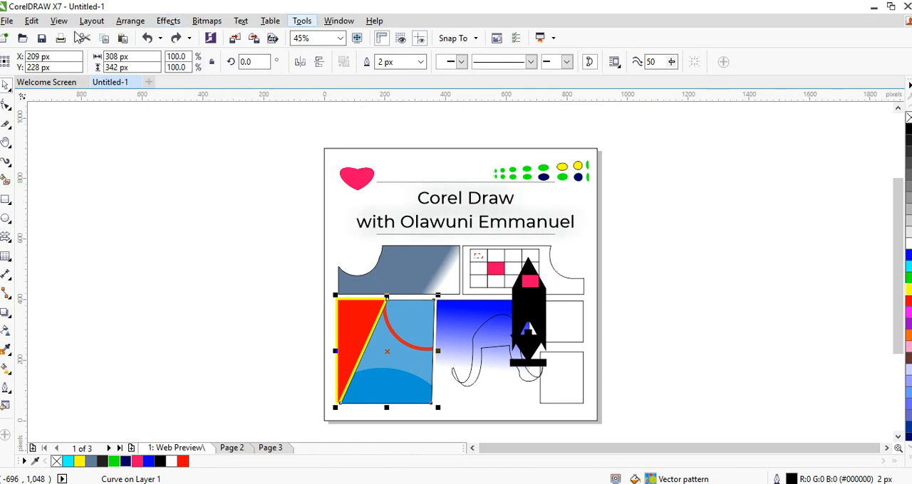
{"action": "left_click", "coordinate": [7, 22]}
{"action": "left_click", "coordinate": [163, 6]}
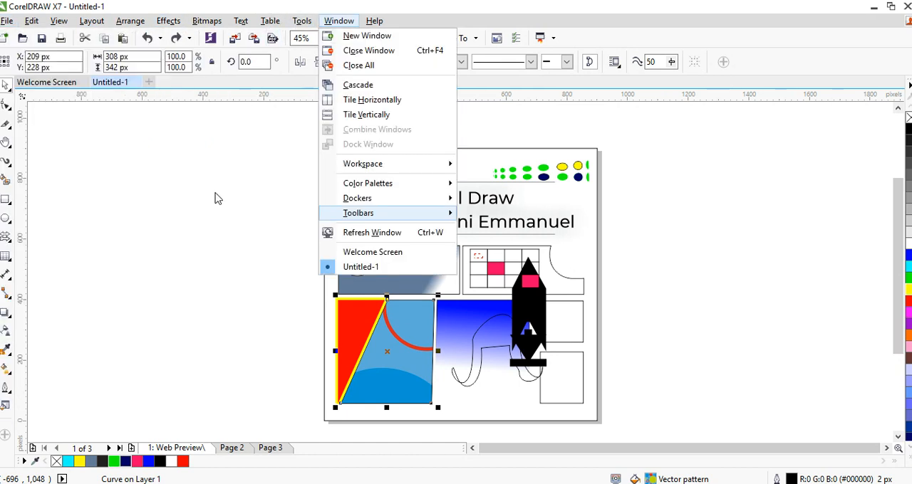
{"action": "left_click", "coordinate": [148, 212]}
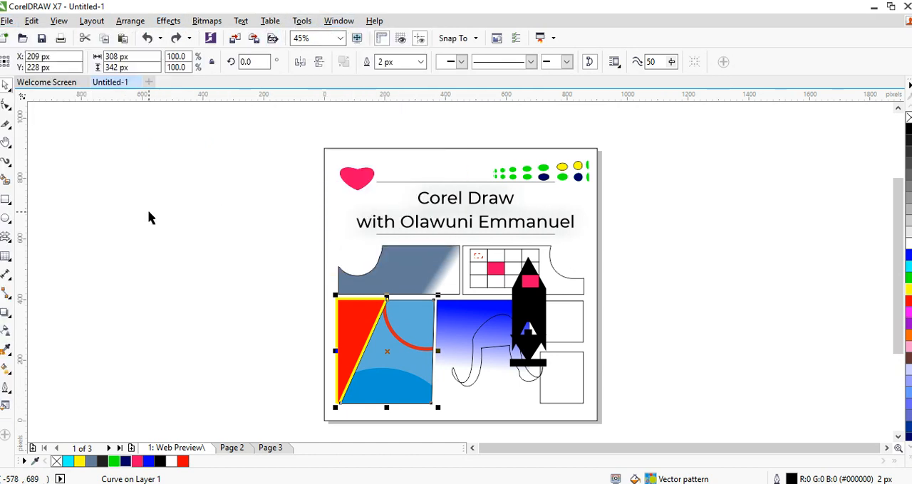